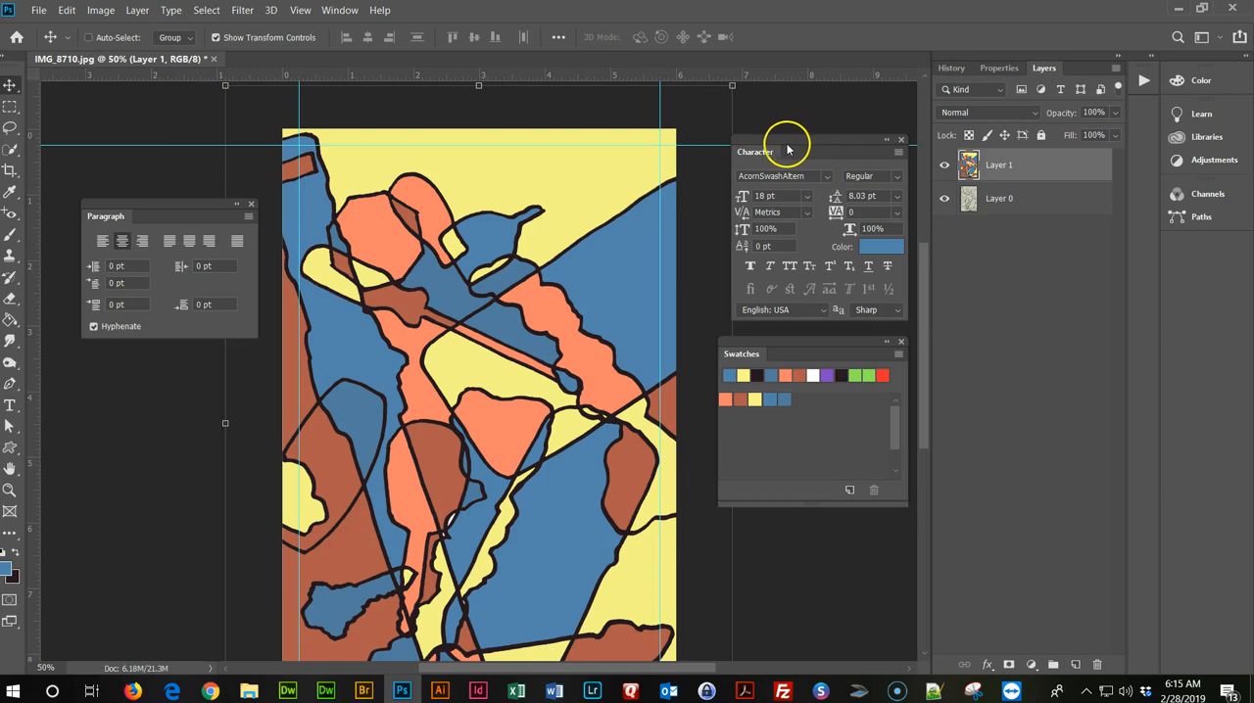
# Move the floating Character panel slightly closer to the artwork and check which panels are enabled.
pyautogui.moveTo(795, 138); pyautogui.dragTo(775, 136)
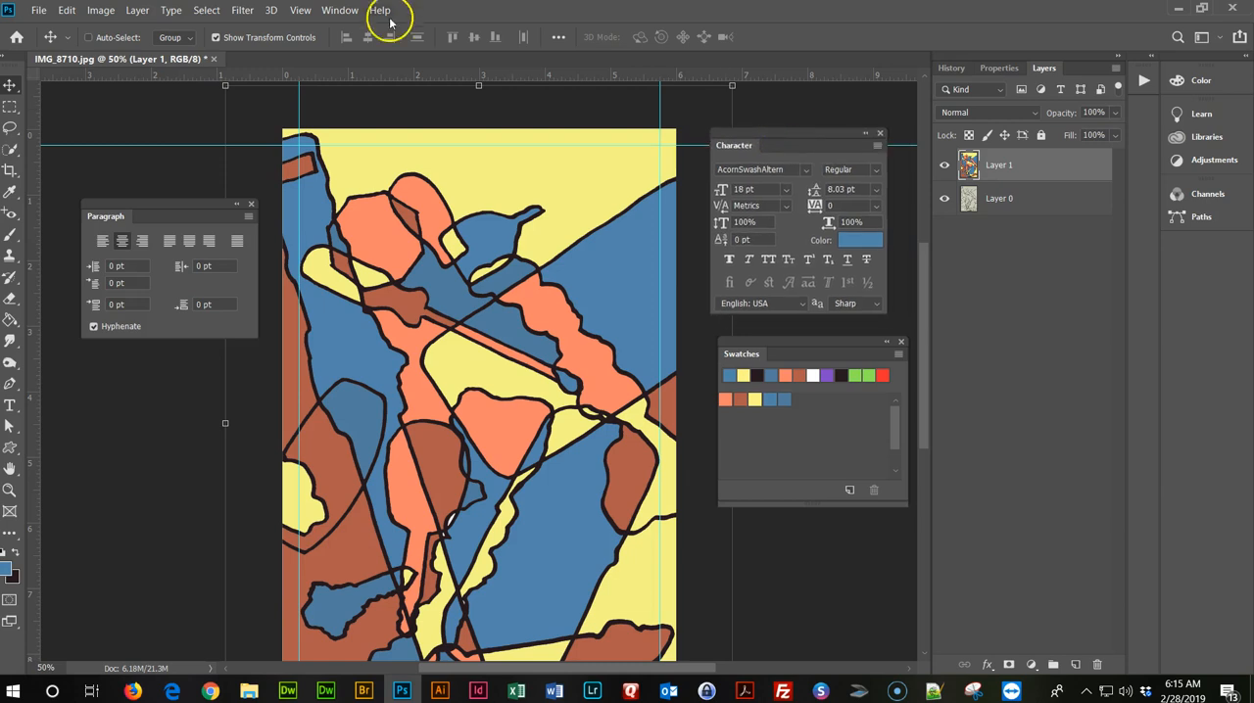
pyautogui.click(341, 11)
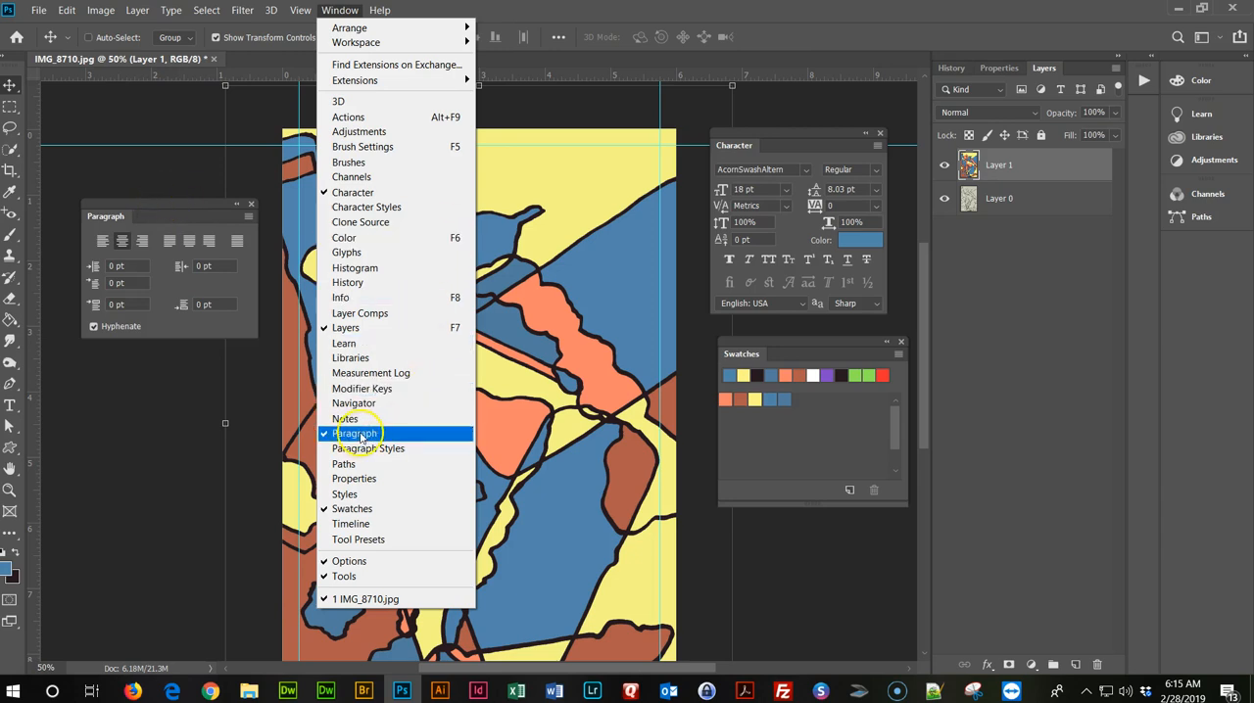
pyautogui.click(800, 563)
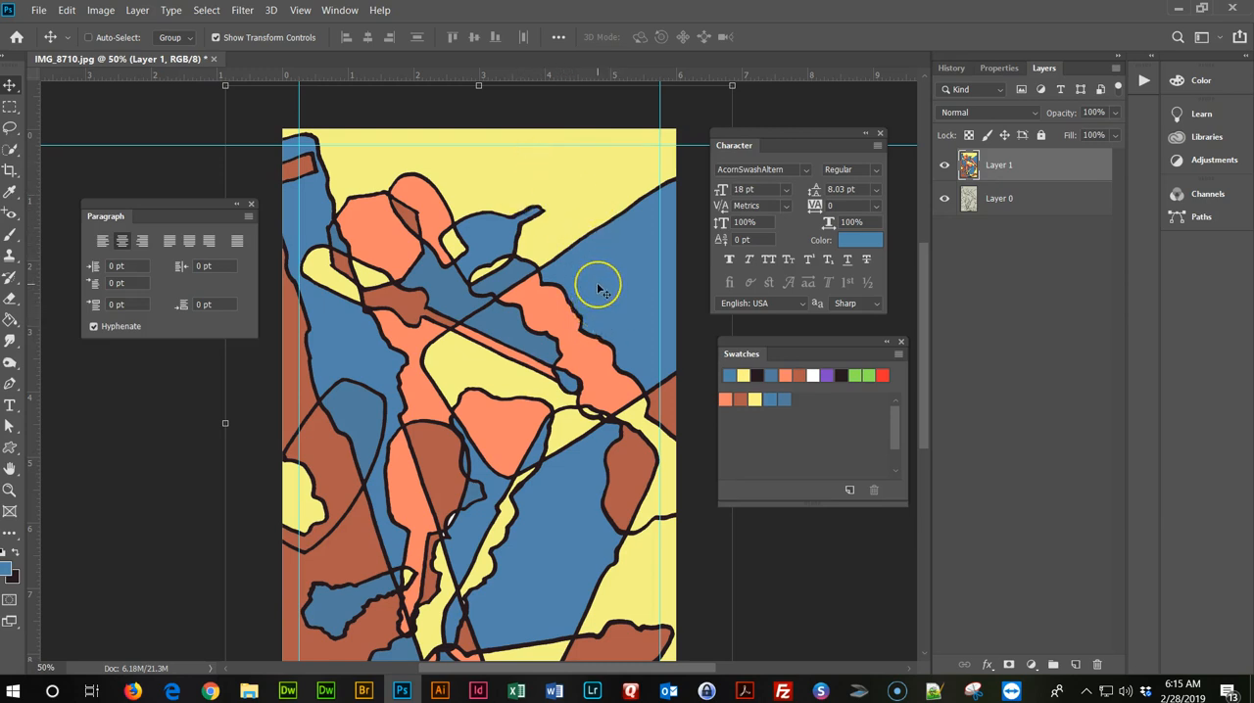
# Fill the large blue area in the artwork's upper right with the yellow swatch using the Paint Bucket.
pyautogui.click(757, 399)
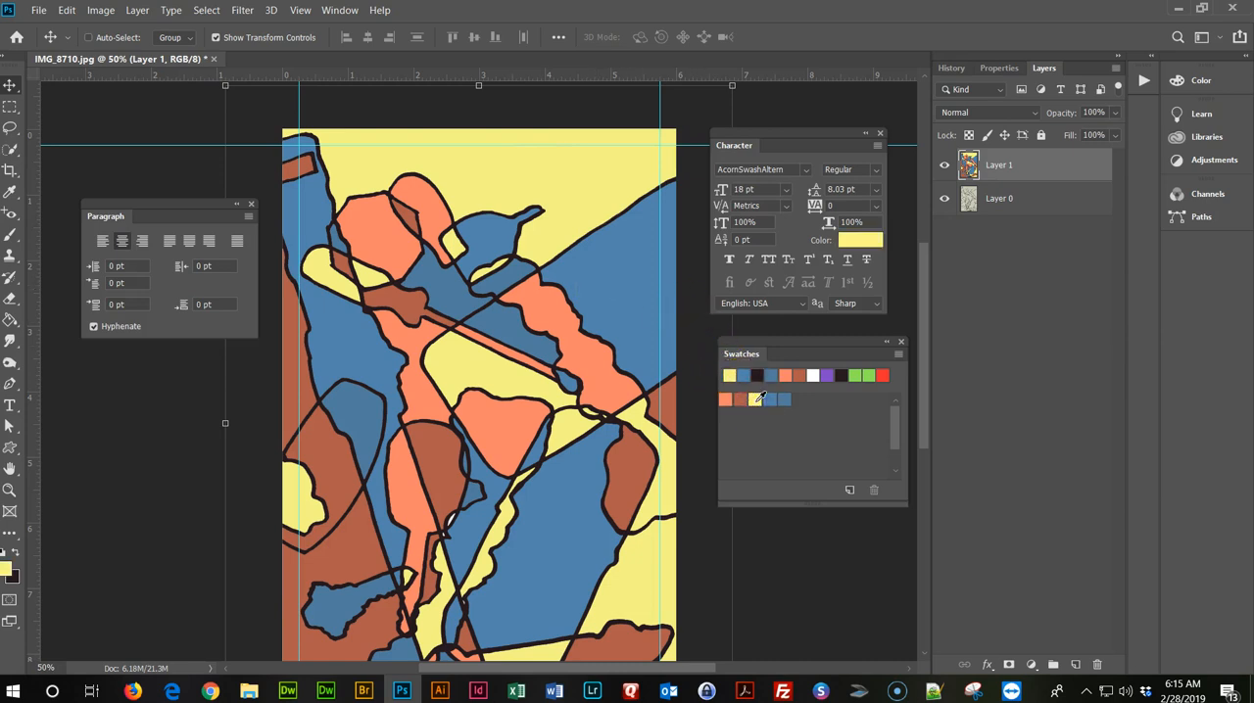
pyautogui.click(11, 321)
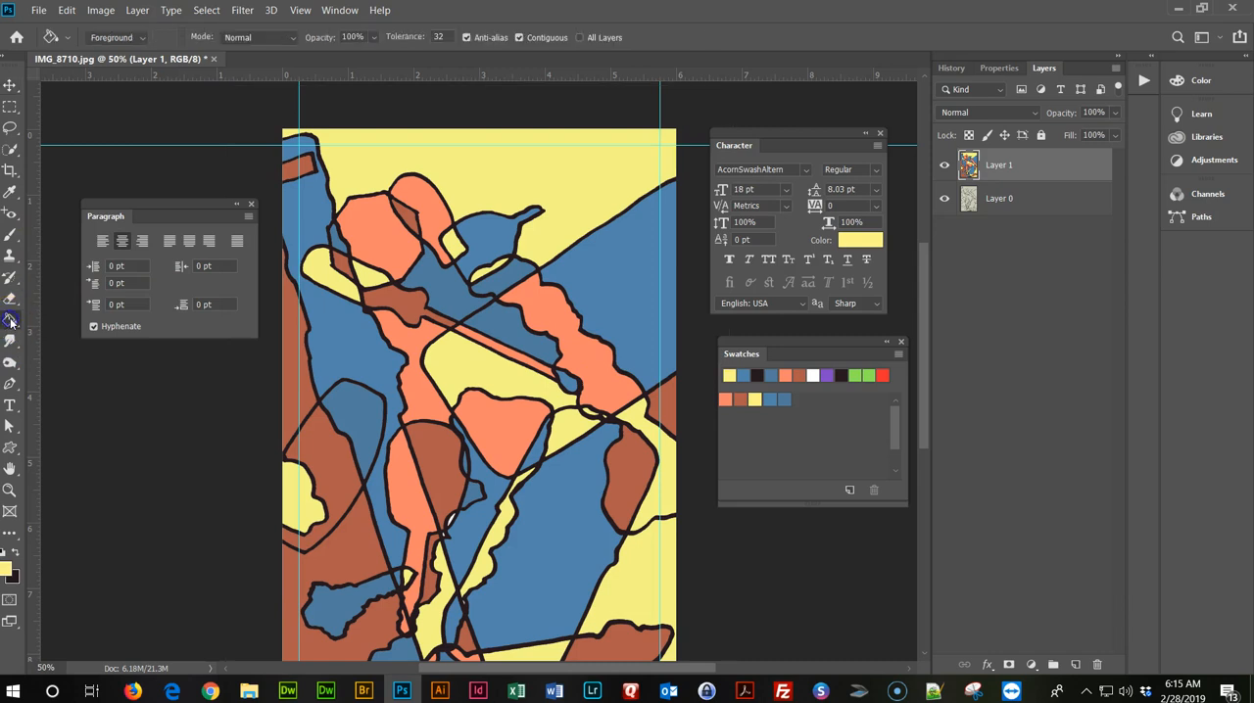
pyautogui.click(620, 274)
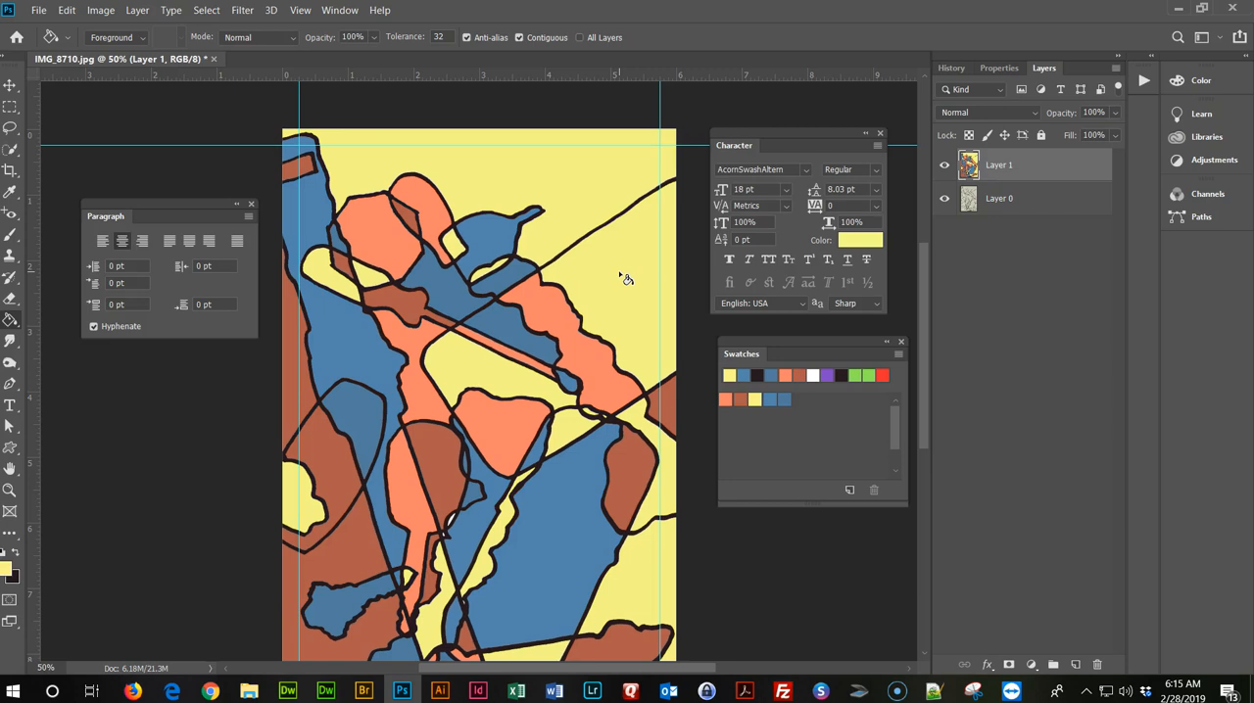
pyautogui.click(530, 176)
# Look at the available fonts and set the text leading to 18 pt.
pyautogui.click(806, 171)
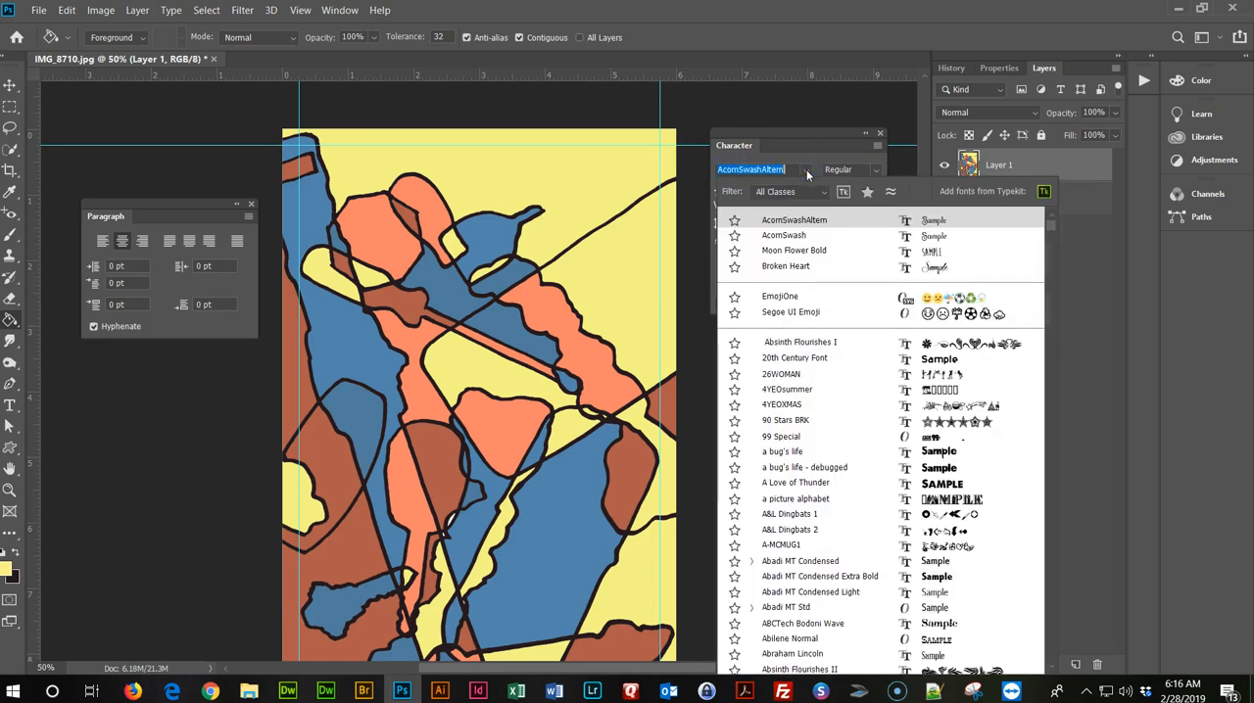
pyautogui.click(806, 172)
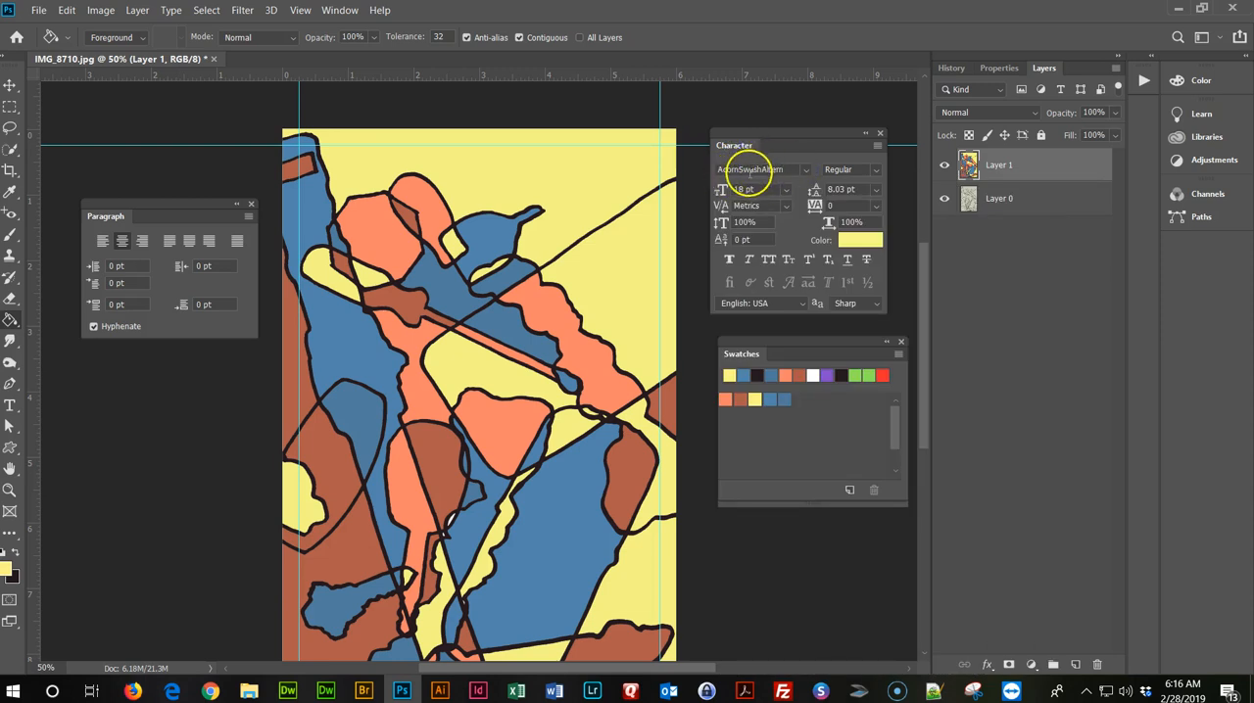
pyautogui.click(769, 189)
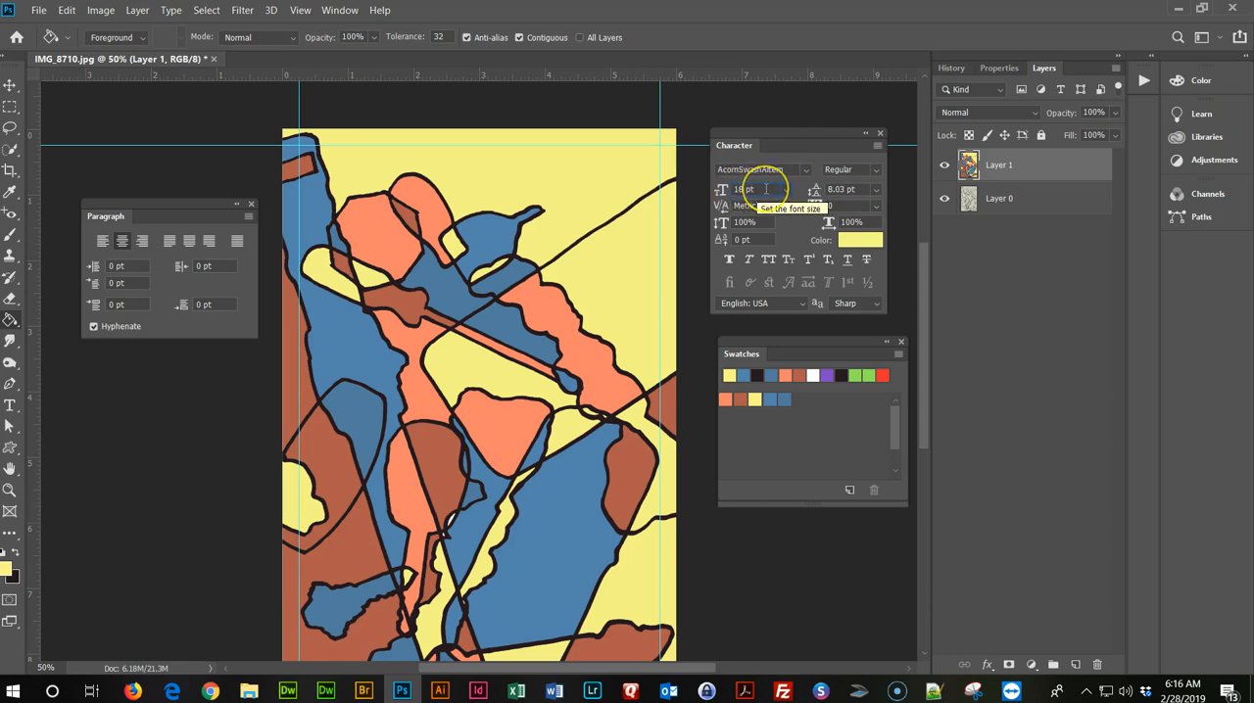
pyautogui.click(876, 189)
pyautogui.click(880, 326)
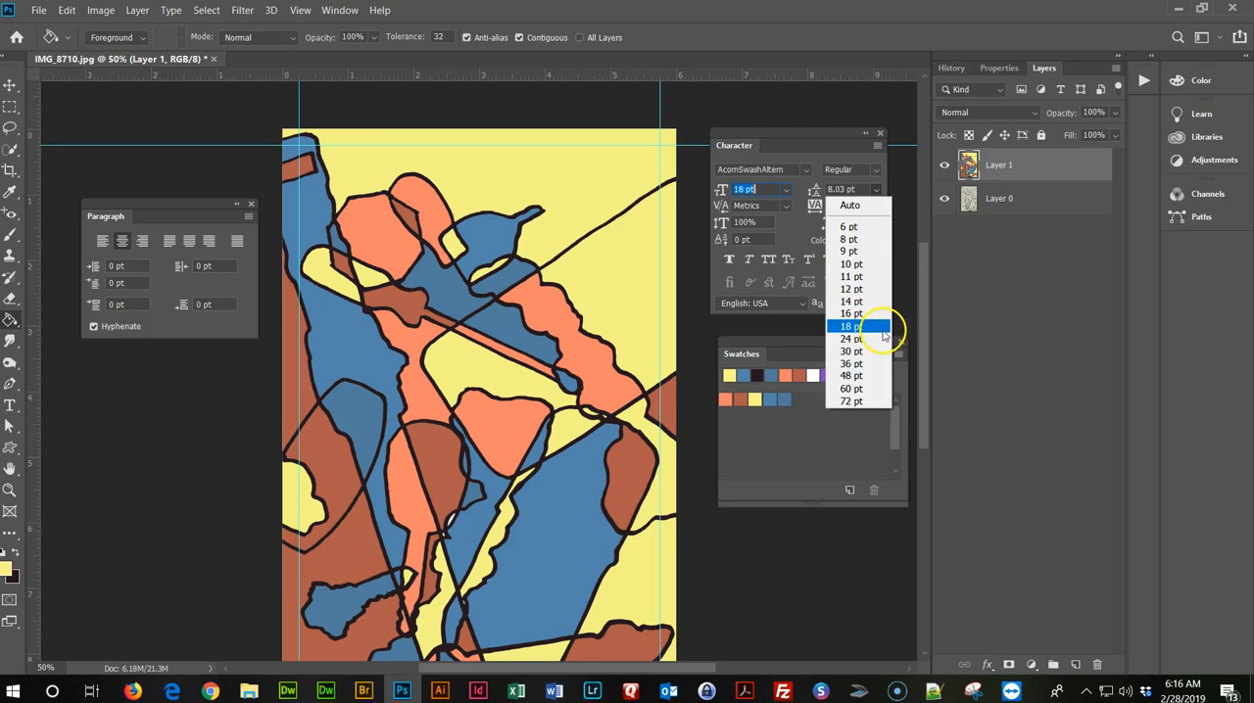
pyautogui.click(828, 261)
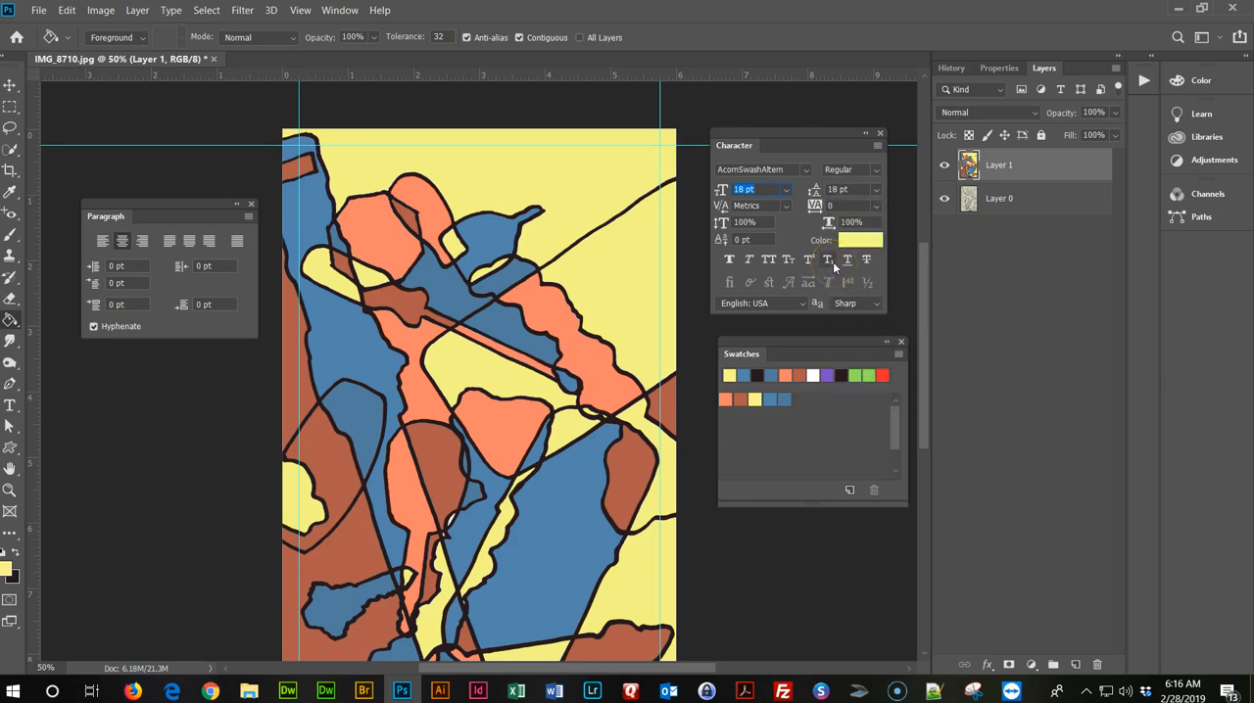
# Set the text colour to the reddish-brown swatch and the font size to 19 pt.
pyautogui.click(872, 244)
pyautogui.click(772, 398)
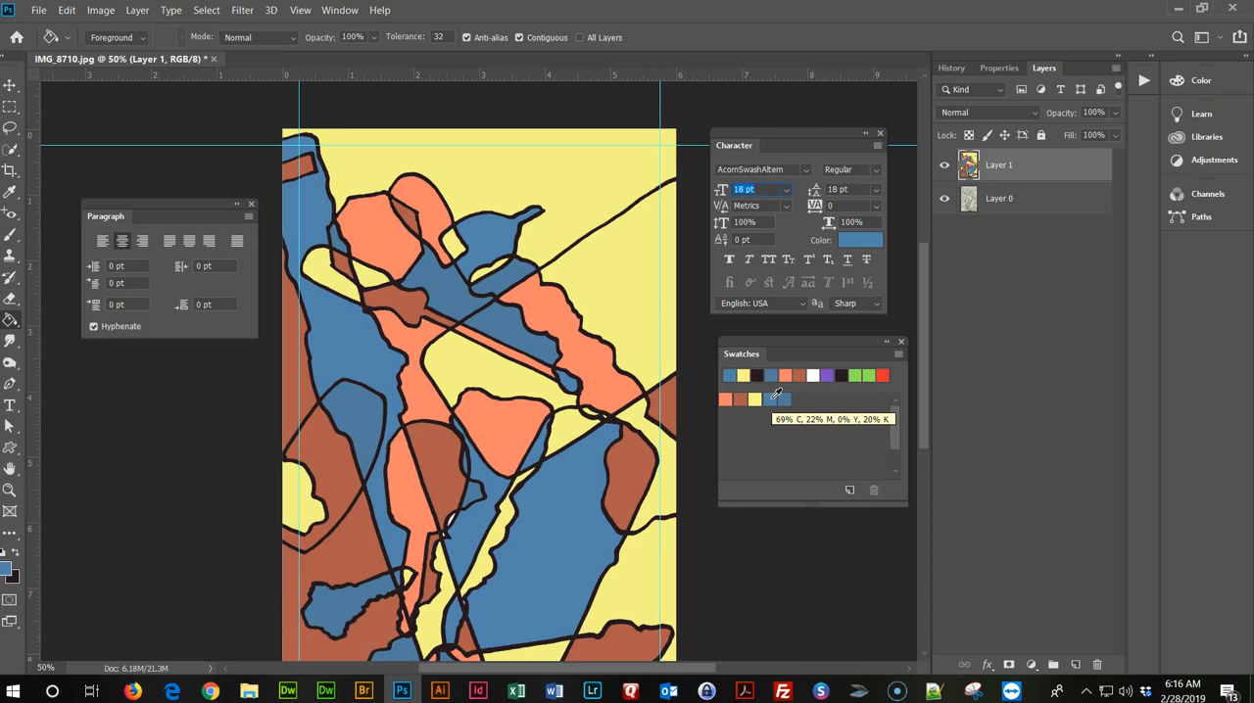
pyautogui.click(739, 400)
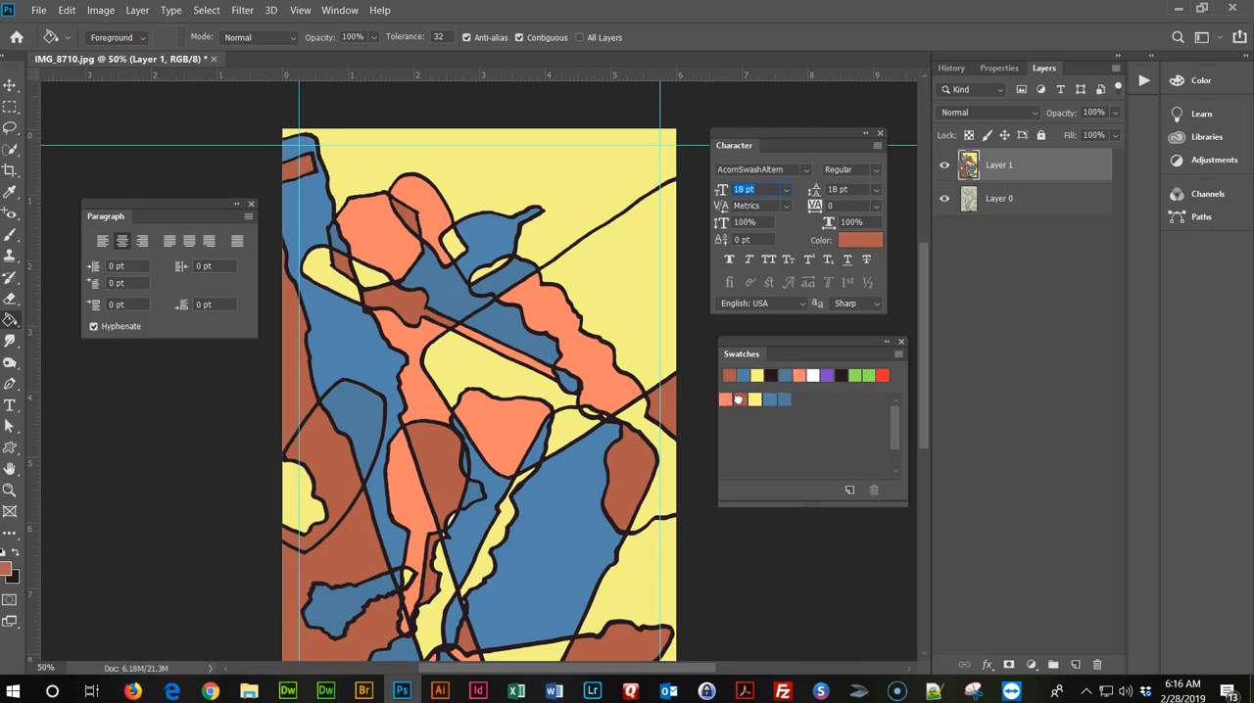
pyautogui.scroll(1, 309, 127)
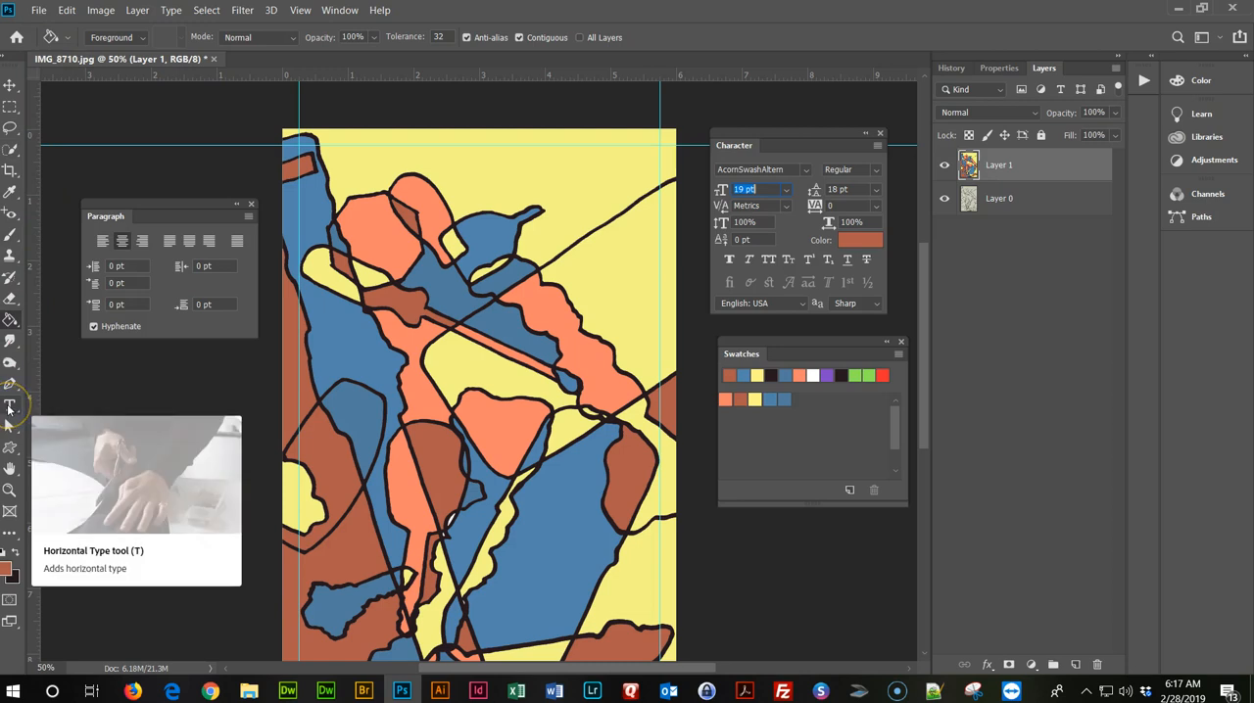
# Add the horizontal text "Senior Class Picnic" in the yellow area near the top of the artwork.
pyautogui.click(9, 410)
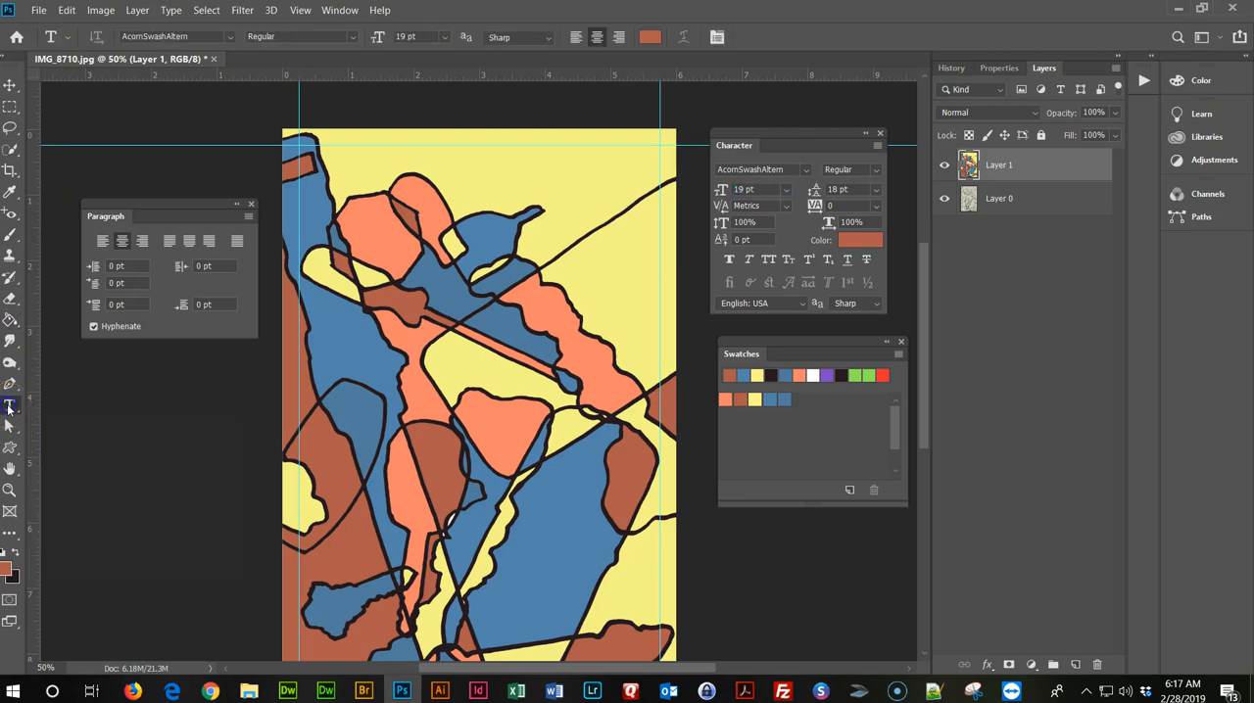
pyautogui.click(489, 160)
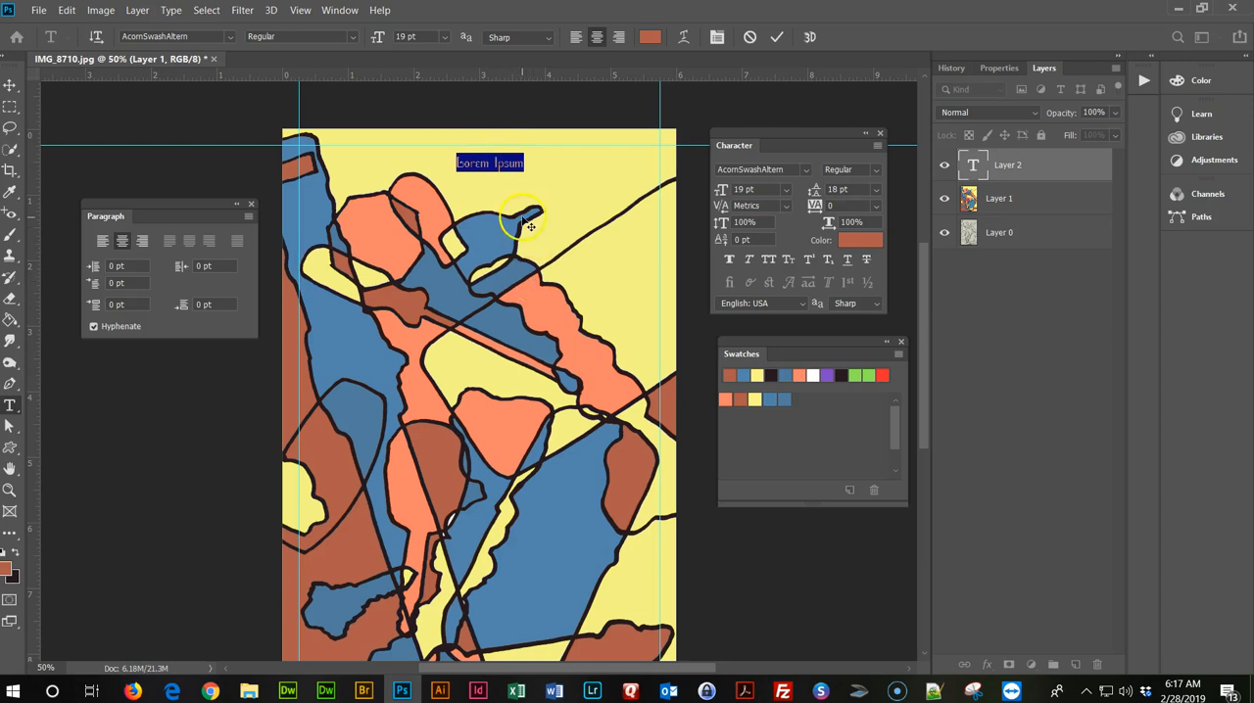
pyautogui.scroll(1, 472, 179)
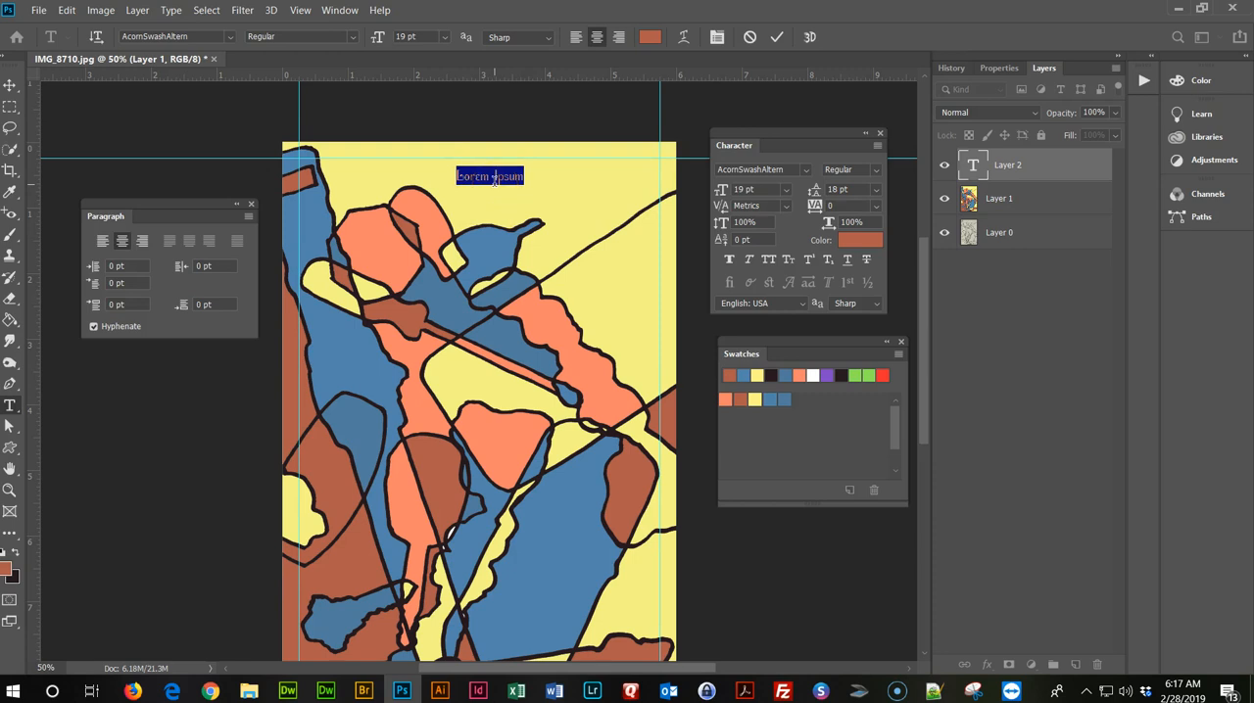
pyautogui.write('S')
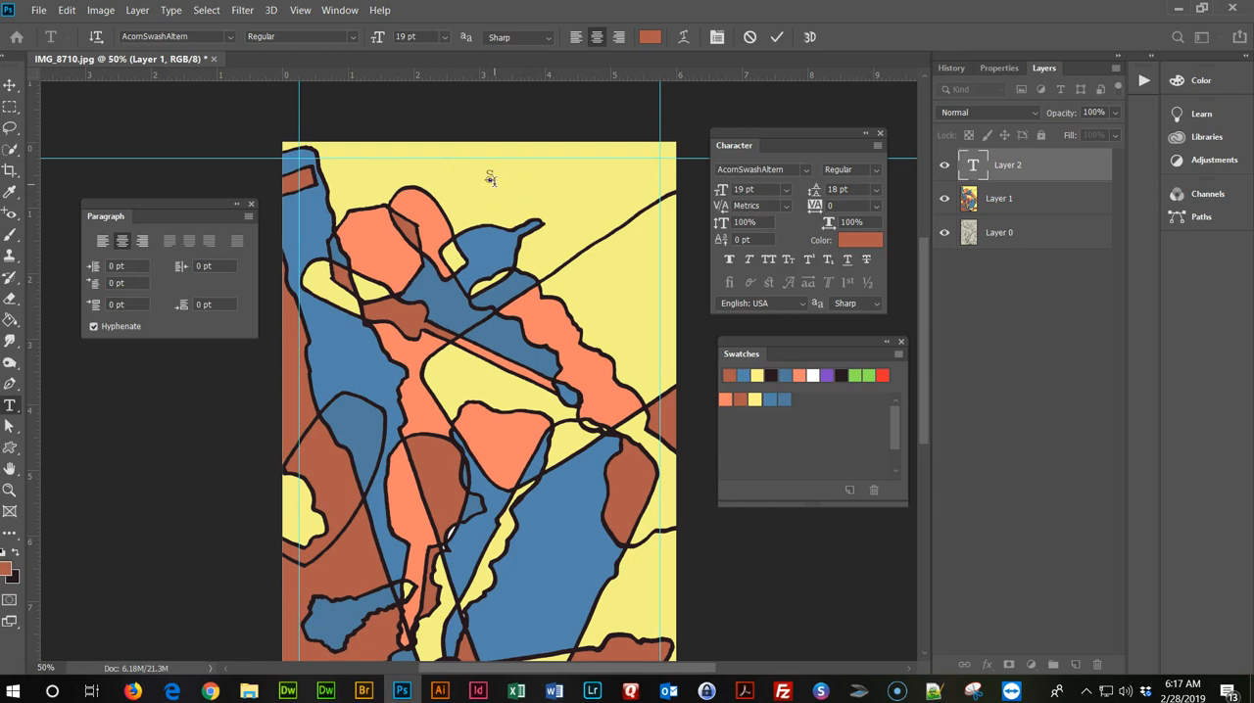
pyautogui.write('ee')
pyautogui.write('so')
pyautogui.write('nior')
pyautogui.write(' Class Pin')
pyautogui.write('cnic')
pyautogui.click(522, 167)
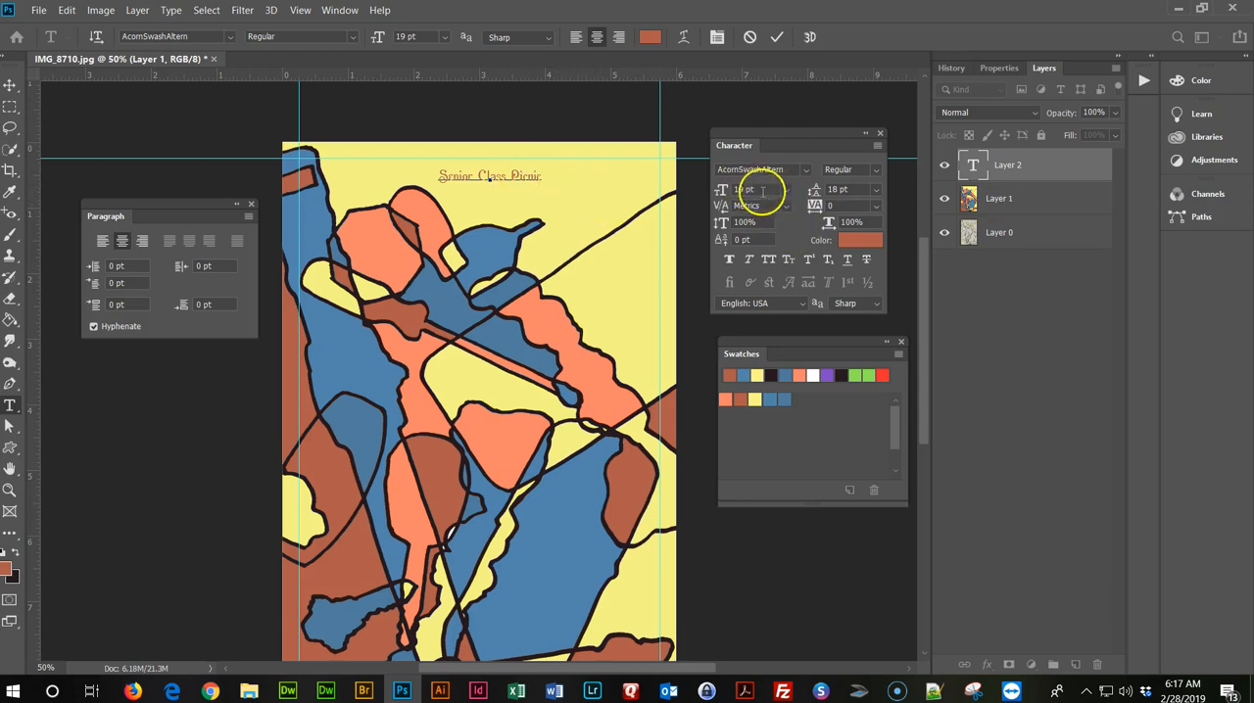
# Enlarge the whole "Senior Class Picnic" title to 30 pt.
pyautogui.tripleClick(517, 176)
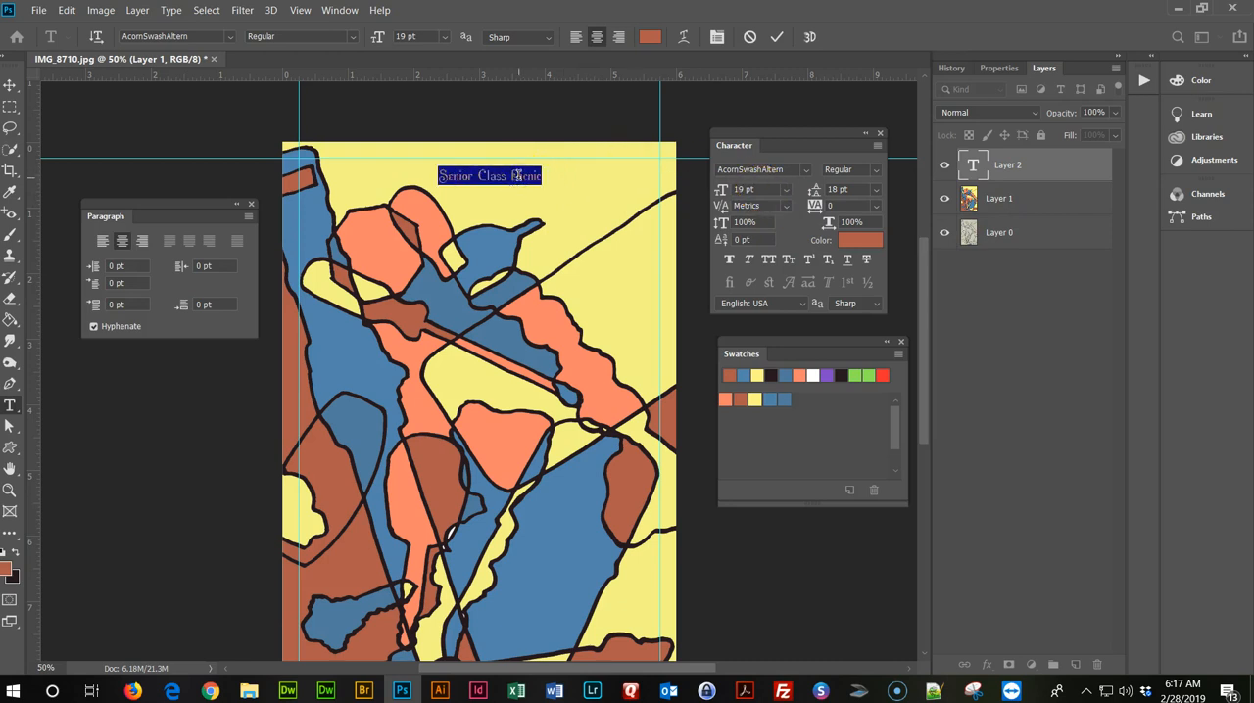
pyautogui.click(785, 190)
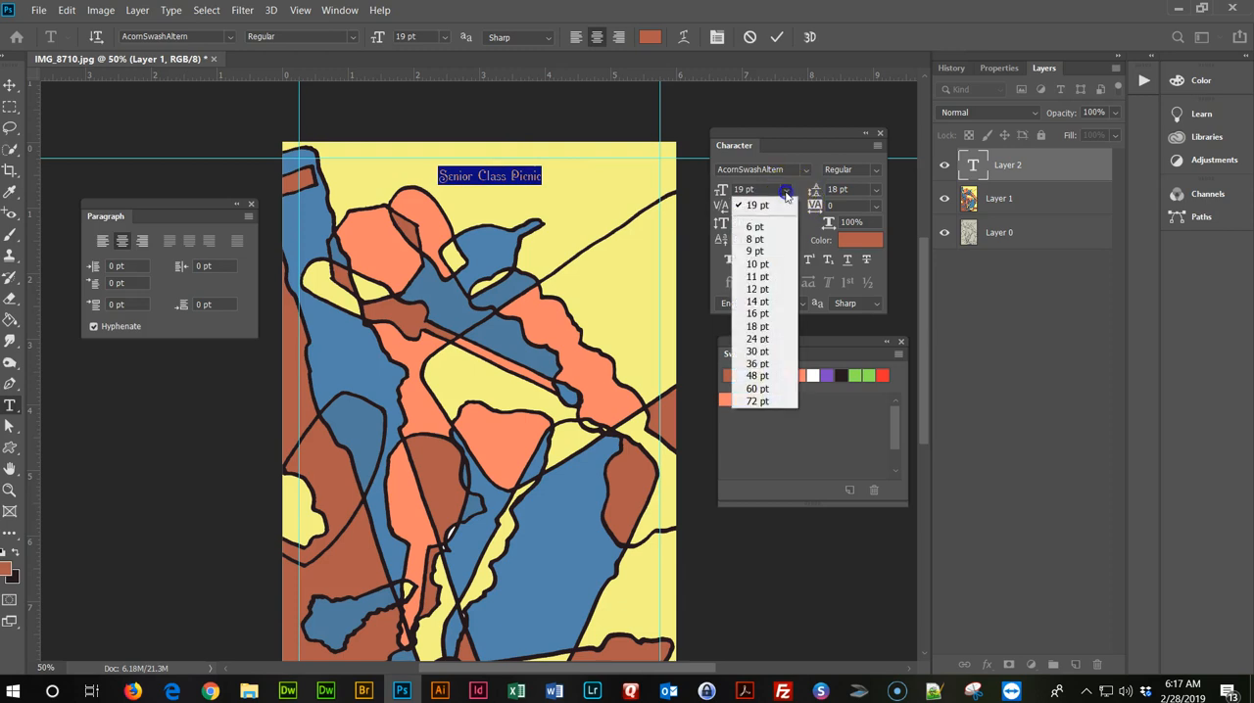
pyautogui.click(765, 336)
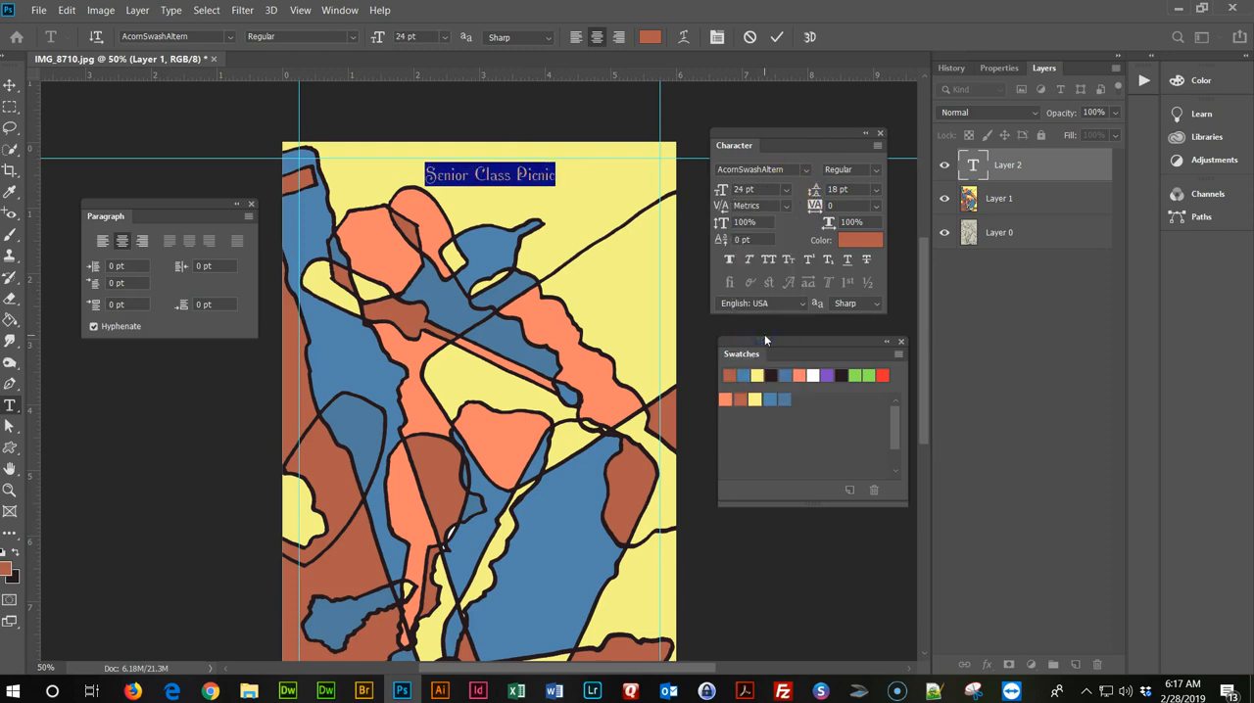
pyautogui.click(786, 190)
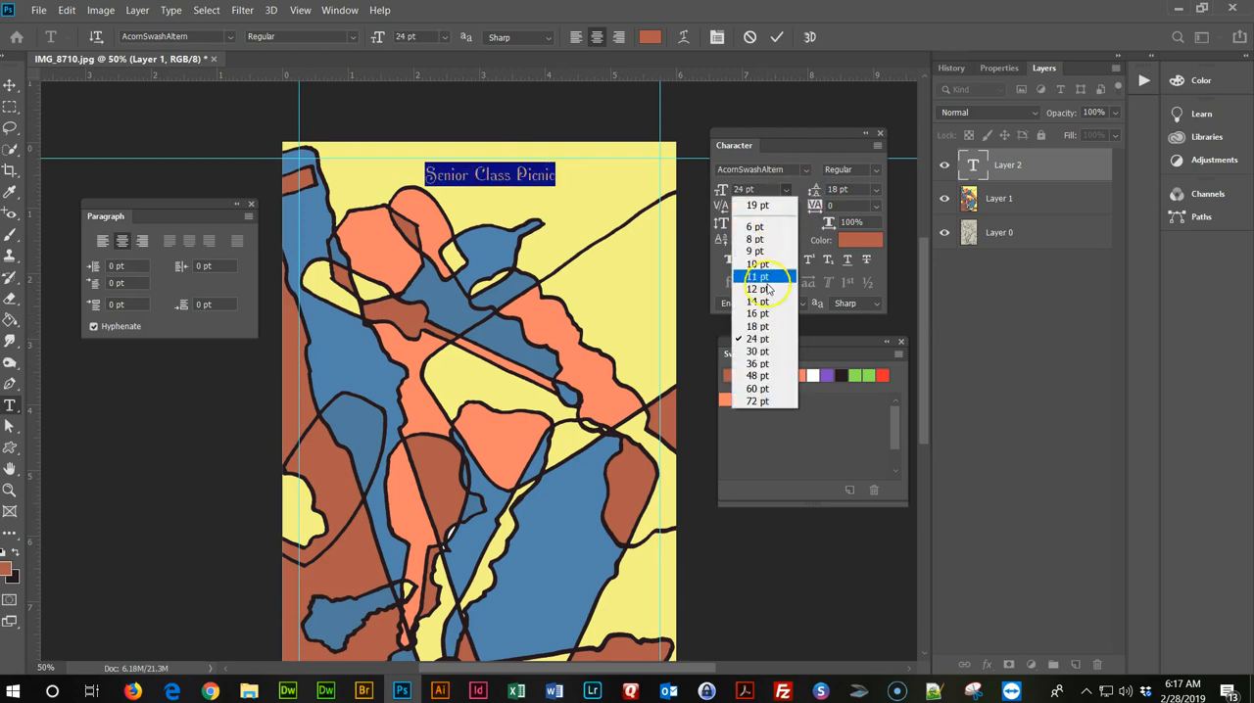
pyautogui.click(762, 351)
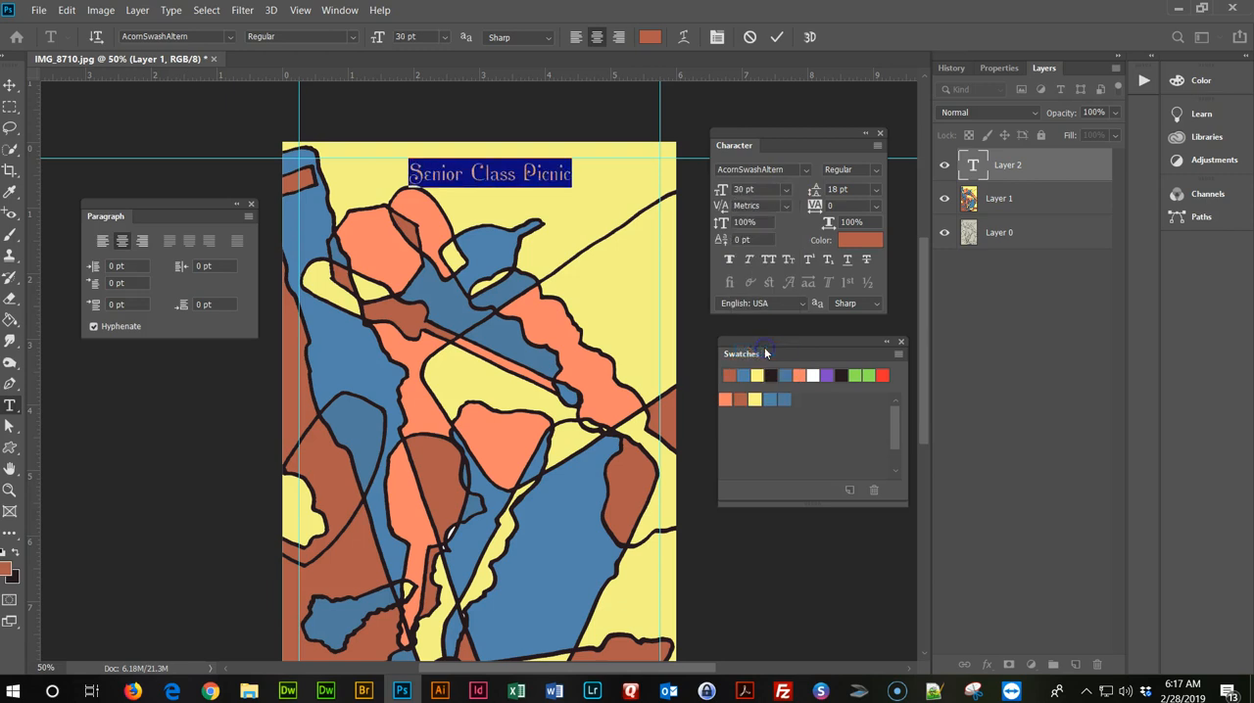
# Move the title to the artwork's upper-right corner, against the right vertical guide and the top horizontal guide.
pyautogui.click(11, 88)
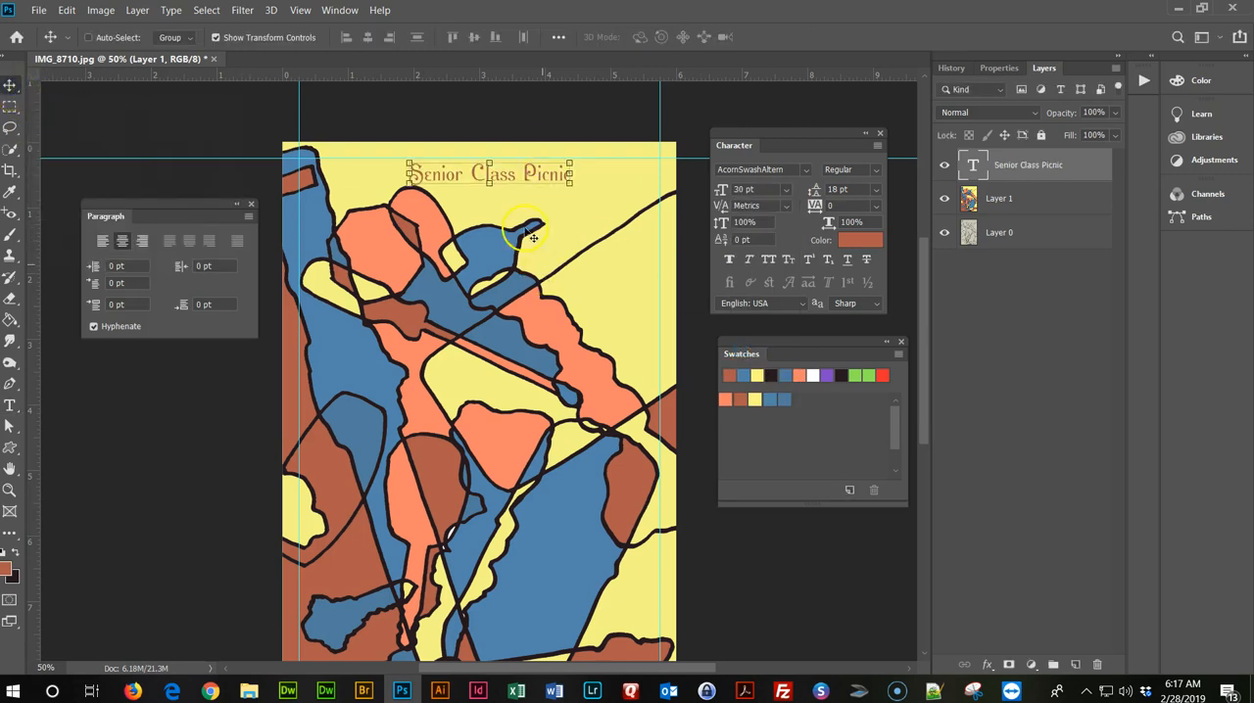
pyautogui.moveTo(516, 182); pyautogui.dragTo(599, 181)
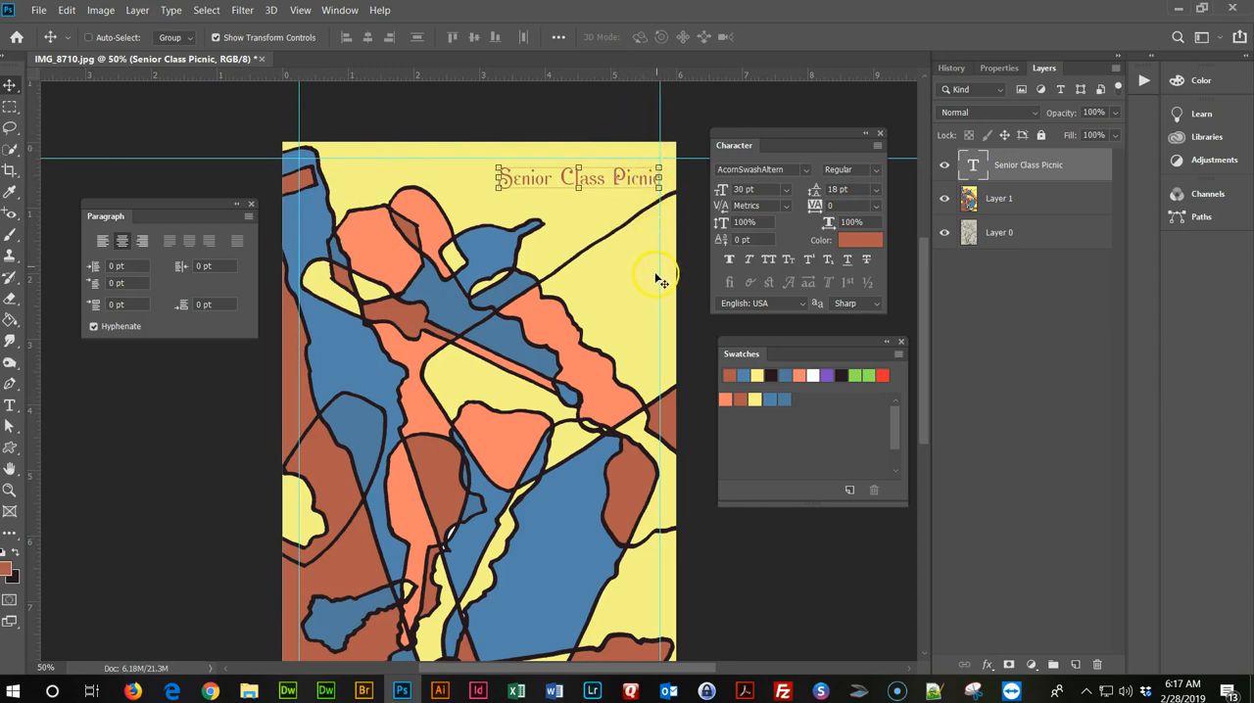
pyautogui.moveTo(638, 179); pyautogui.dragTo(638, 174)
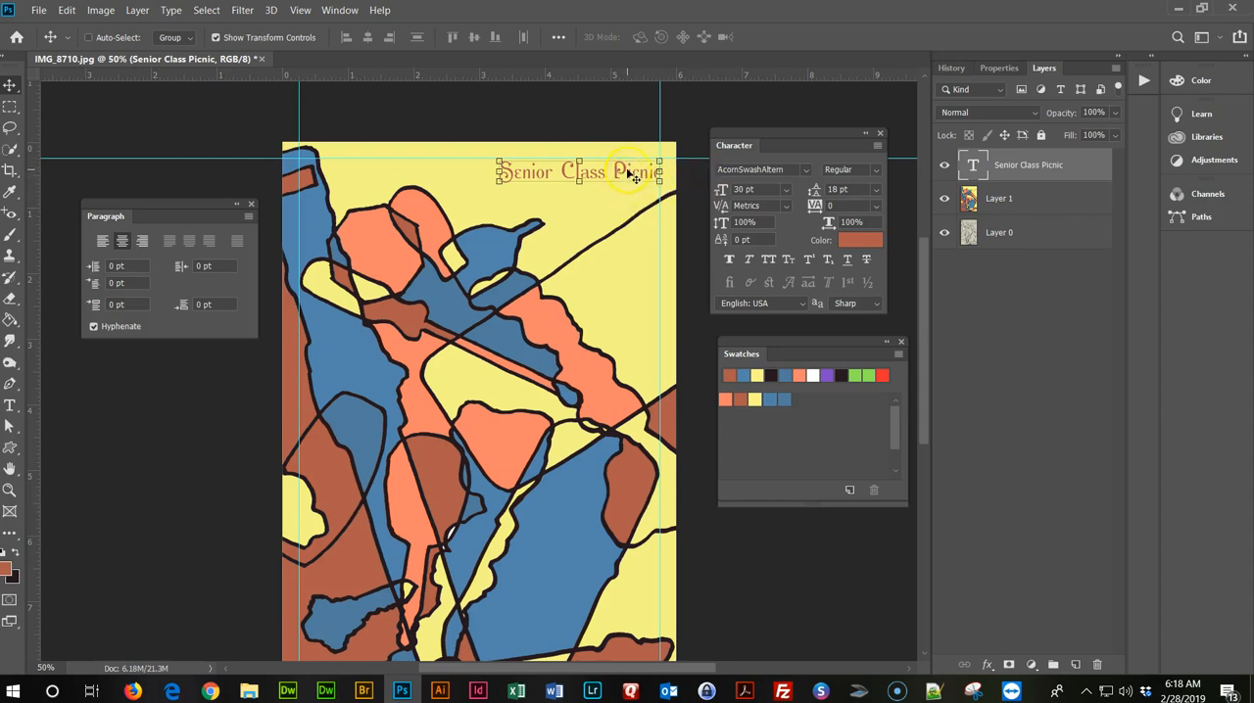
# Increase the title's font size to 36 pt and shift it left so it ends at the right vertical guide.
pyautogui.doubleClick(634, 177)
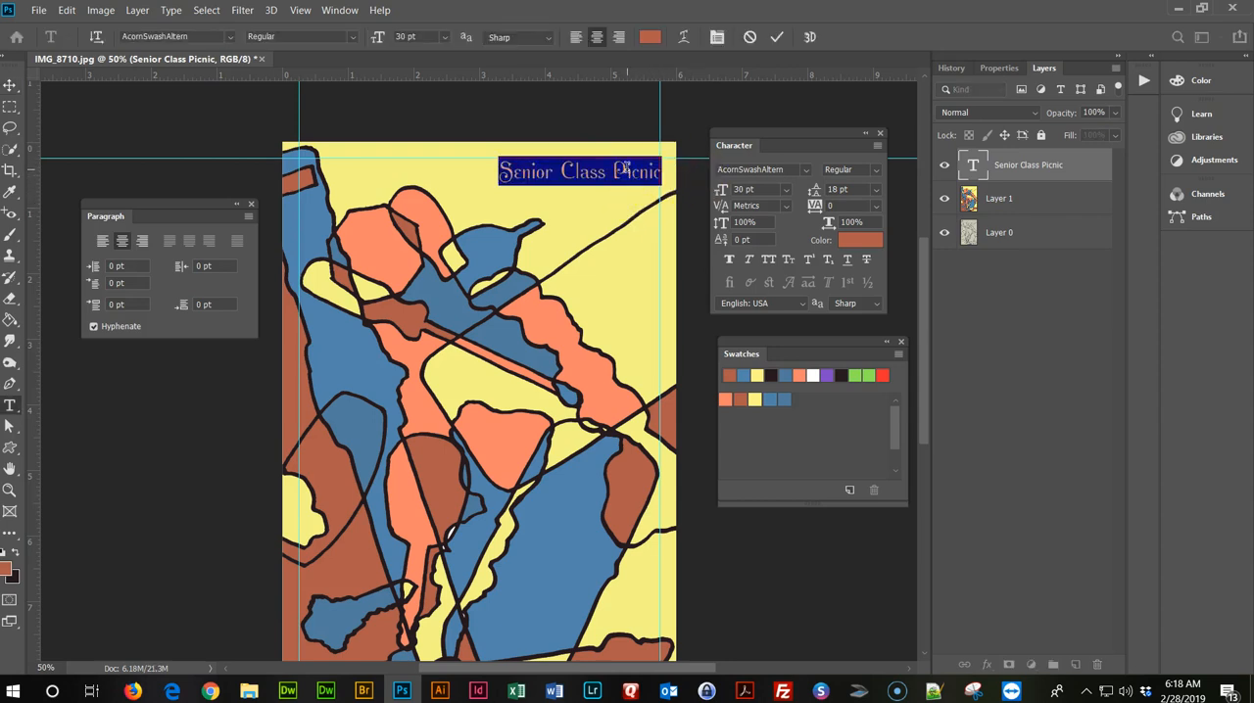
pyautogui.click(786, 189)
pyautogui.click(758, 364)
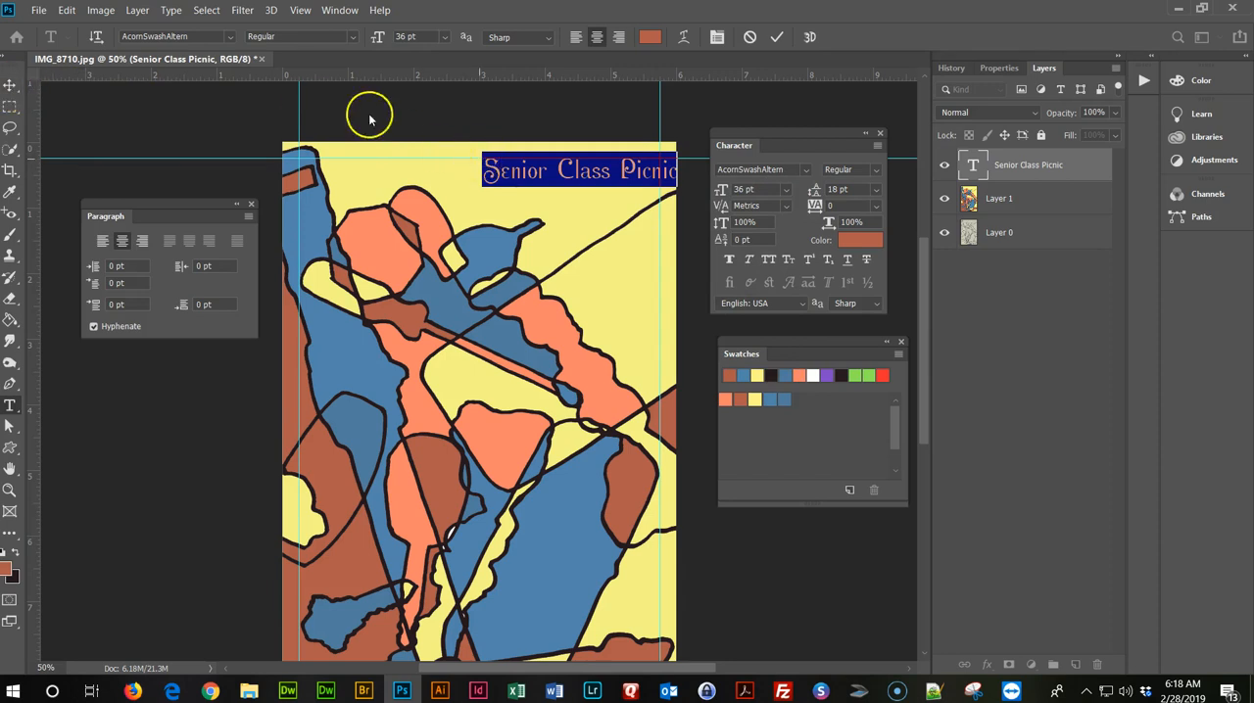
pyautogui.click(11, 86)
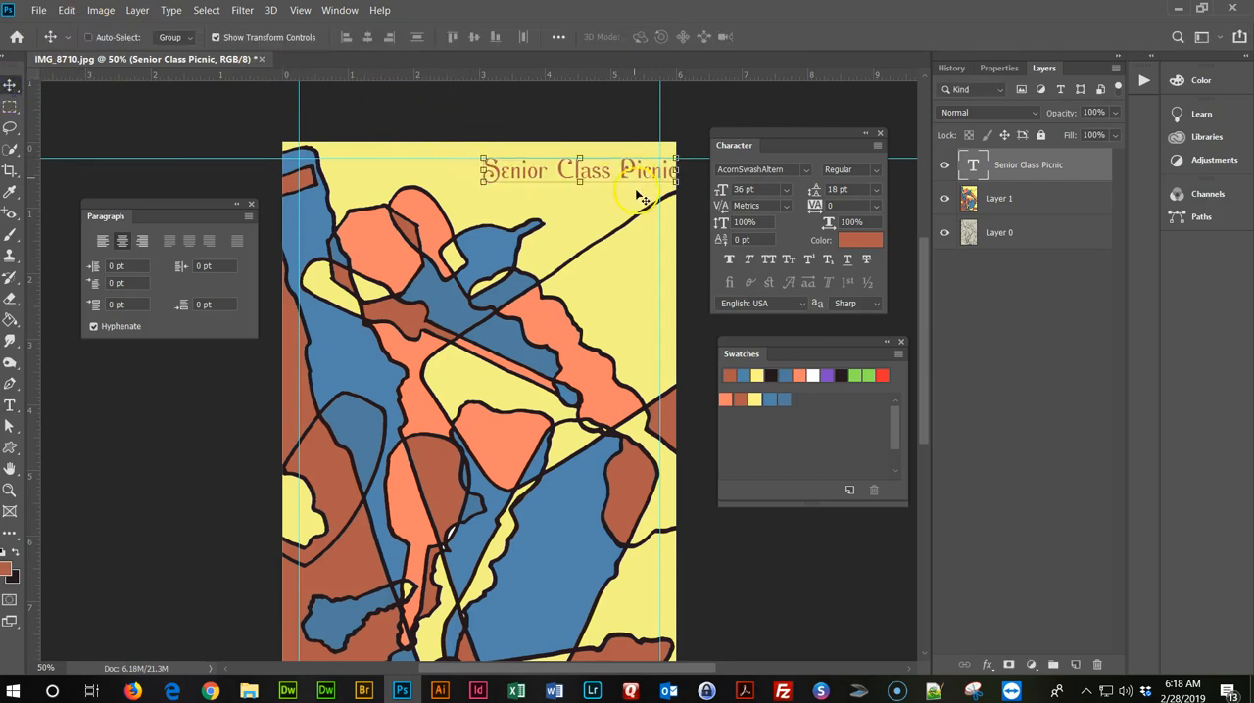
pyautogui.moveTo(604, 178); pyautogui.dragTo(587, 176)
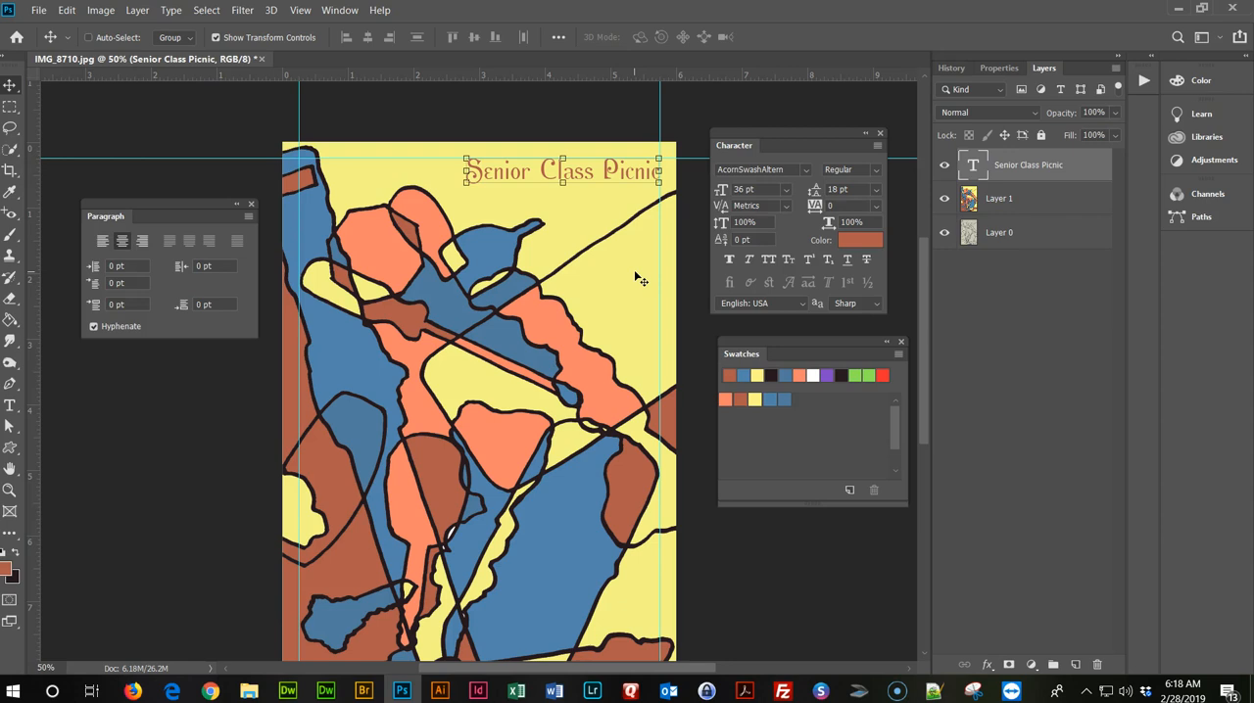
# Add the horizontal text "10 am-4 pm" in the yellow area below the "Senior Class Picnic" title.
pyautogui.scroll(1, 638, 279)
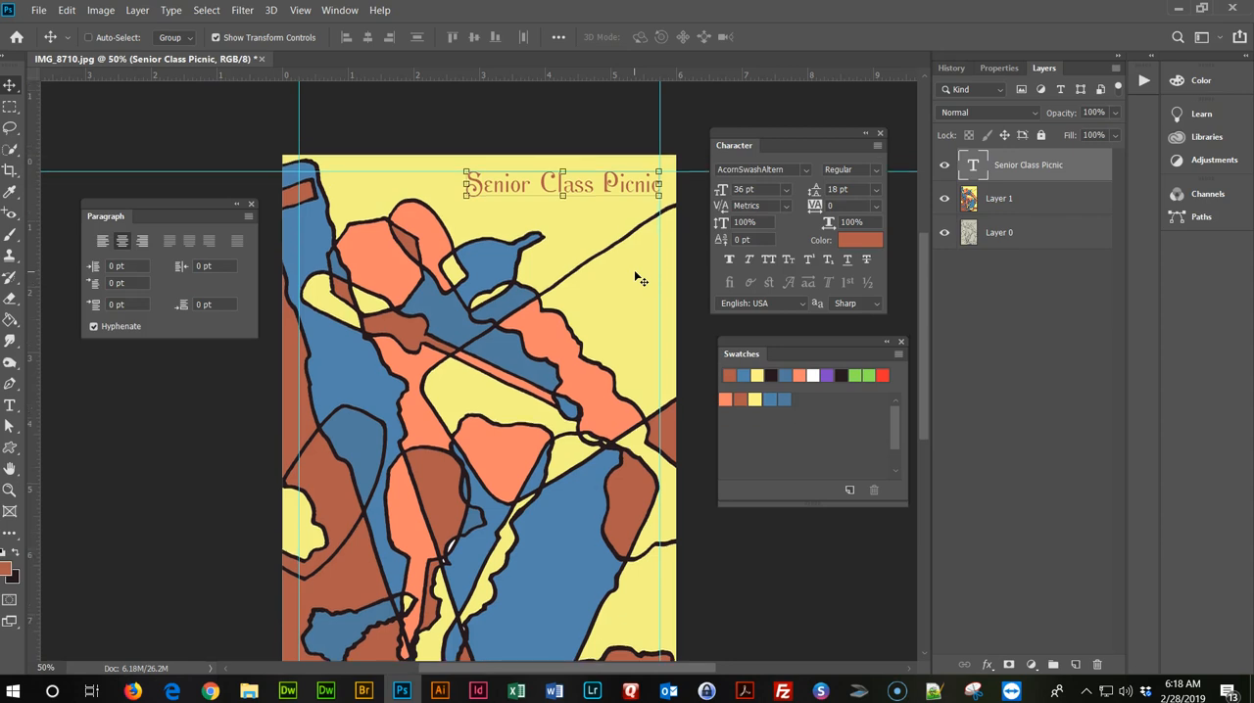
pyautogui.click(11, 407)
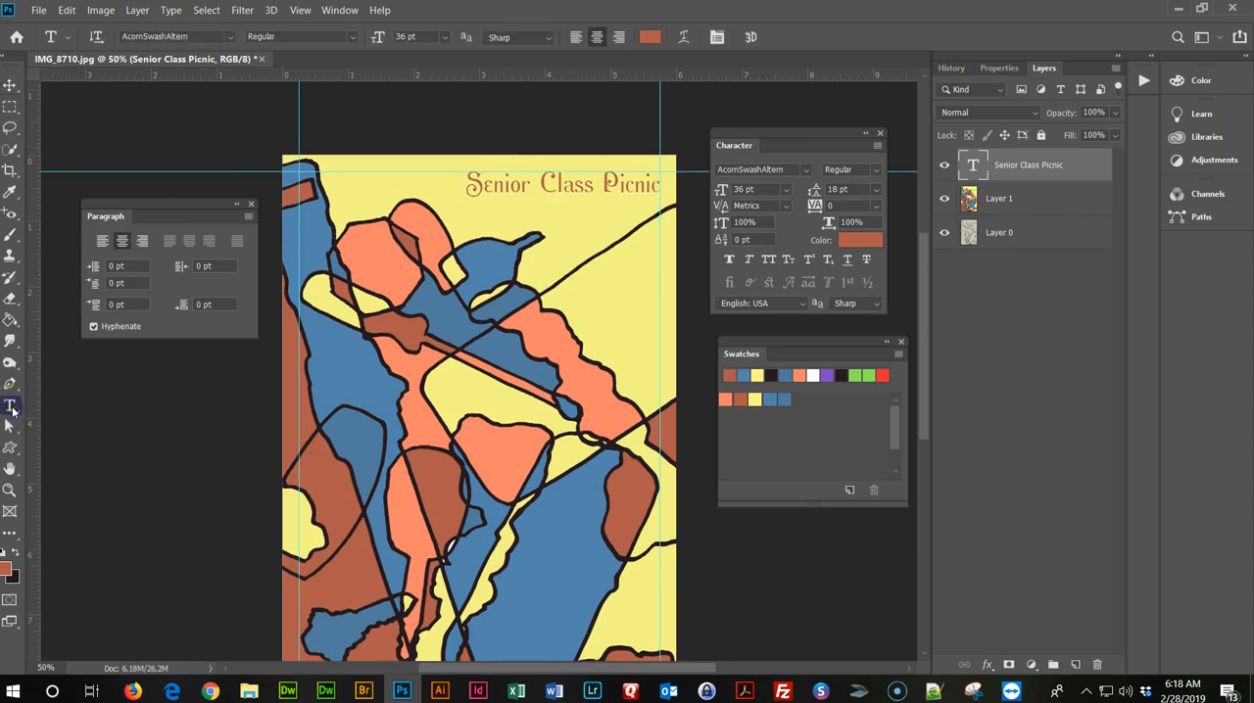
pyautogui.click(586, 274)
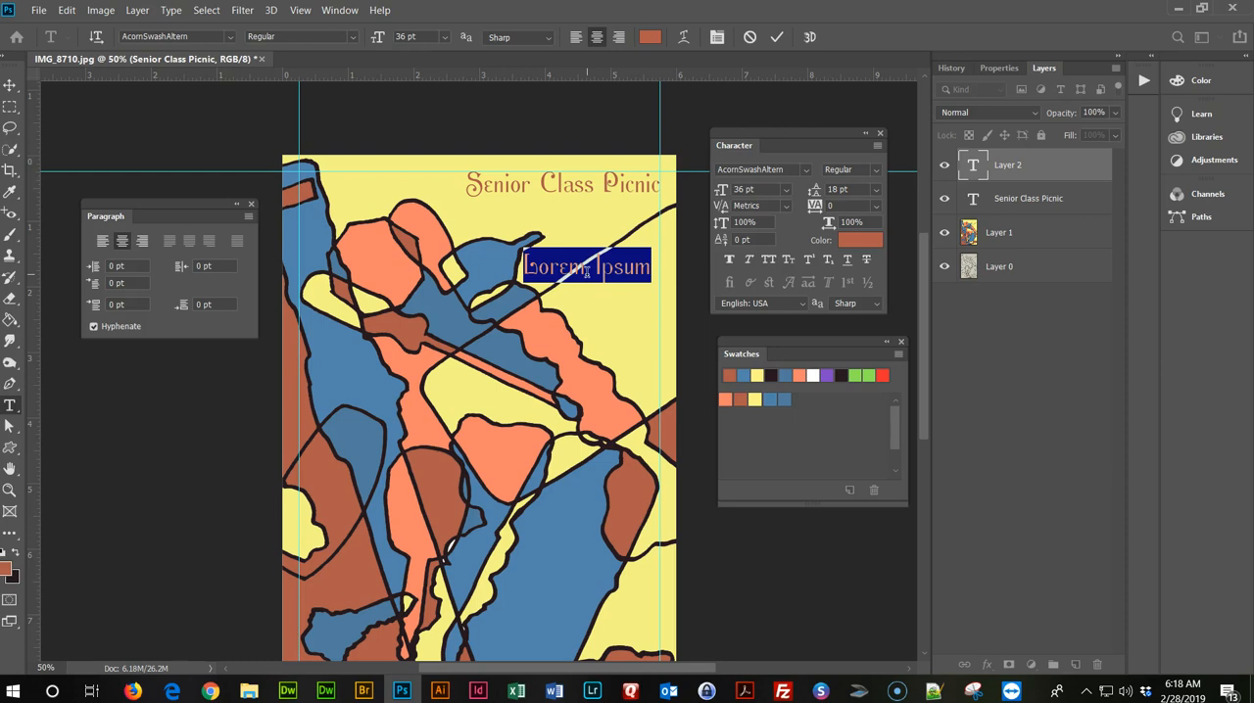
pyautogui.write('10 am')
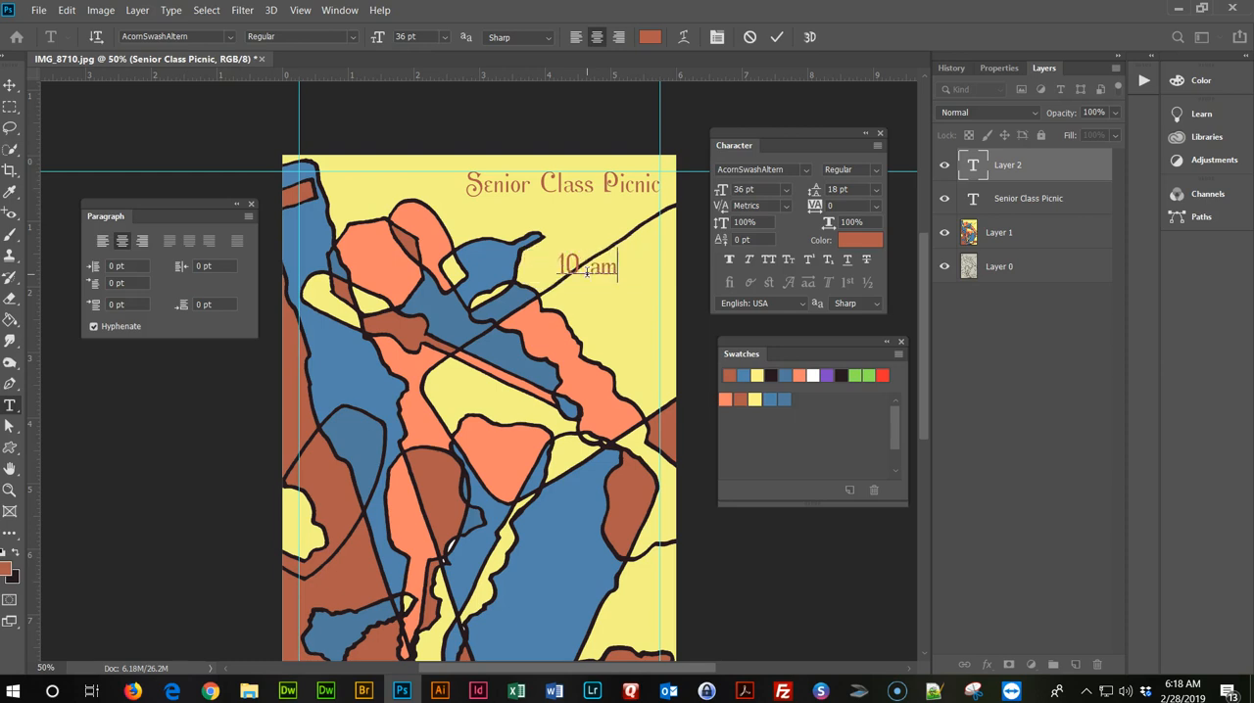
pyautogui.write('-4 p.m')
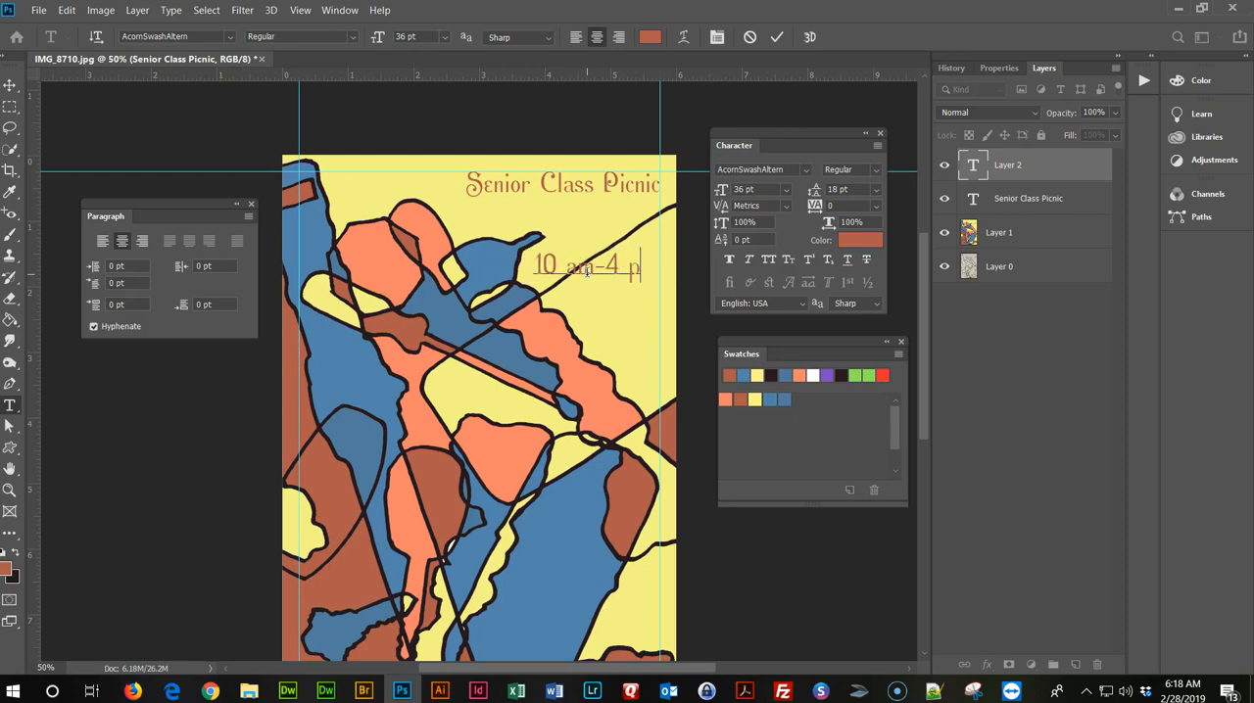
pyautogui.press('BackSpace')
pyautogui.press('BackSpace')
pyautogui.write('m')
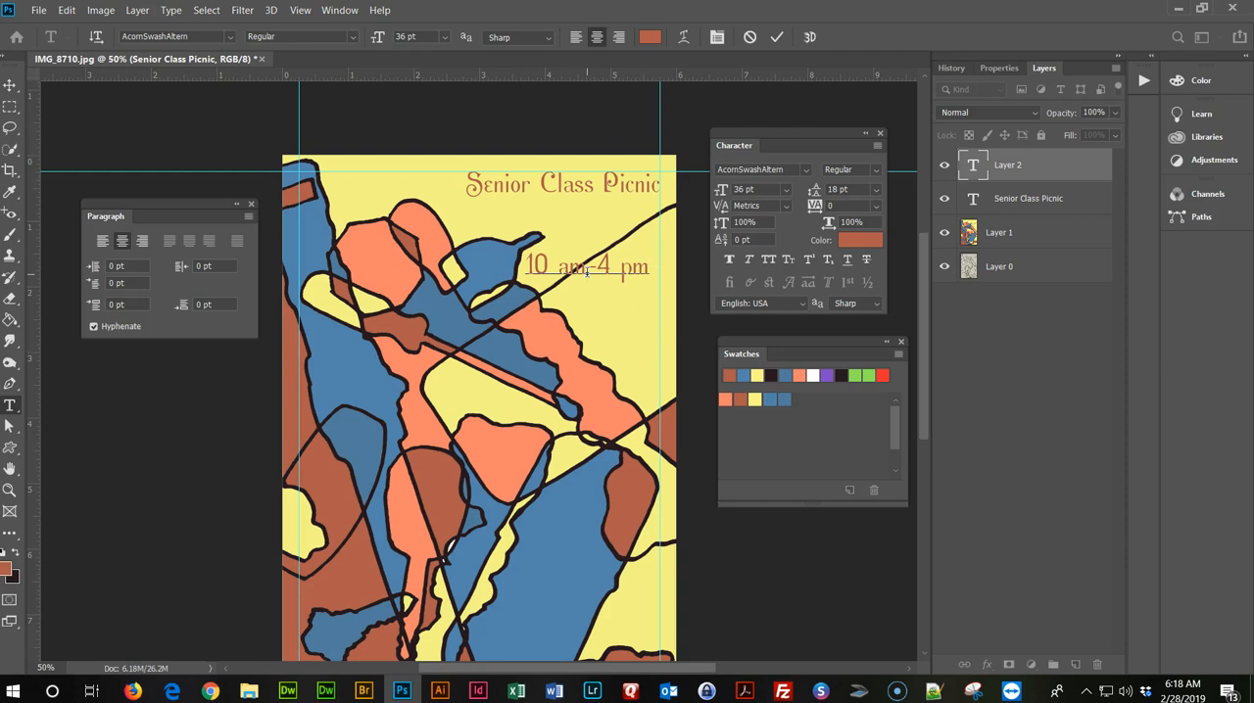
# Add the date "Sunday, March 1" as a second line under the time.
pyautogui.press('Return')
pyautogui.write('Sunday, M')
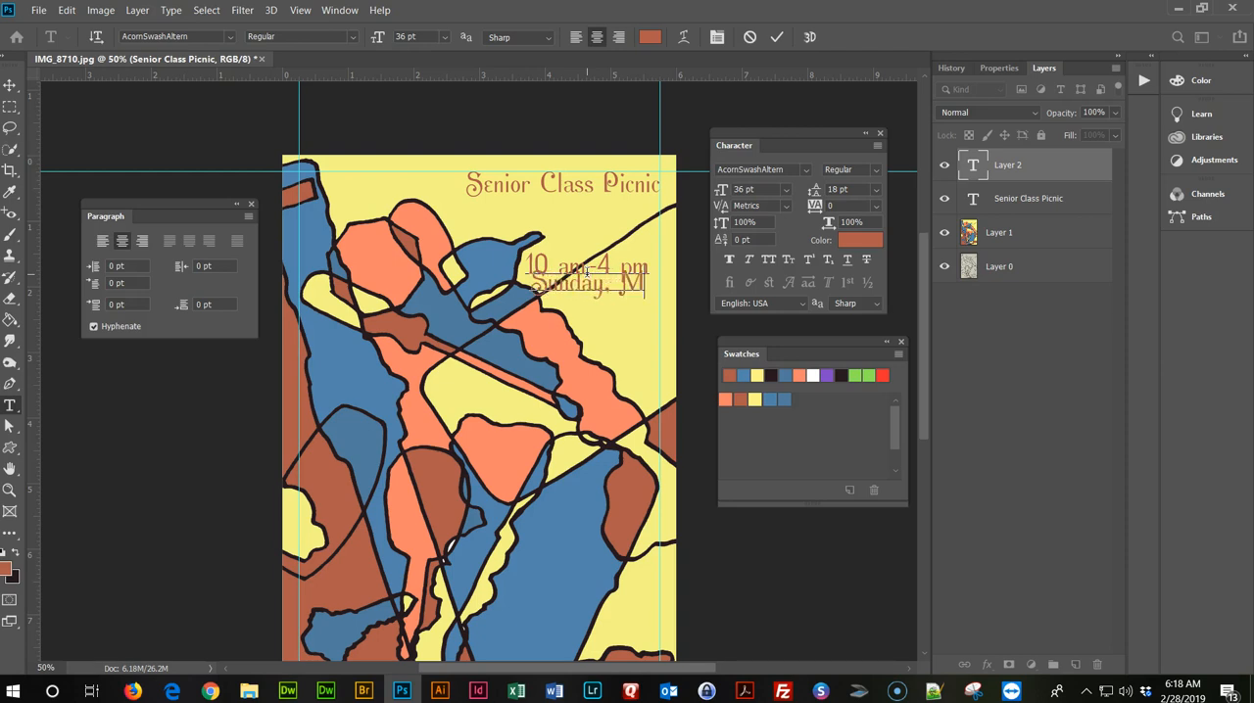
pyautogui.write('arch 1')
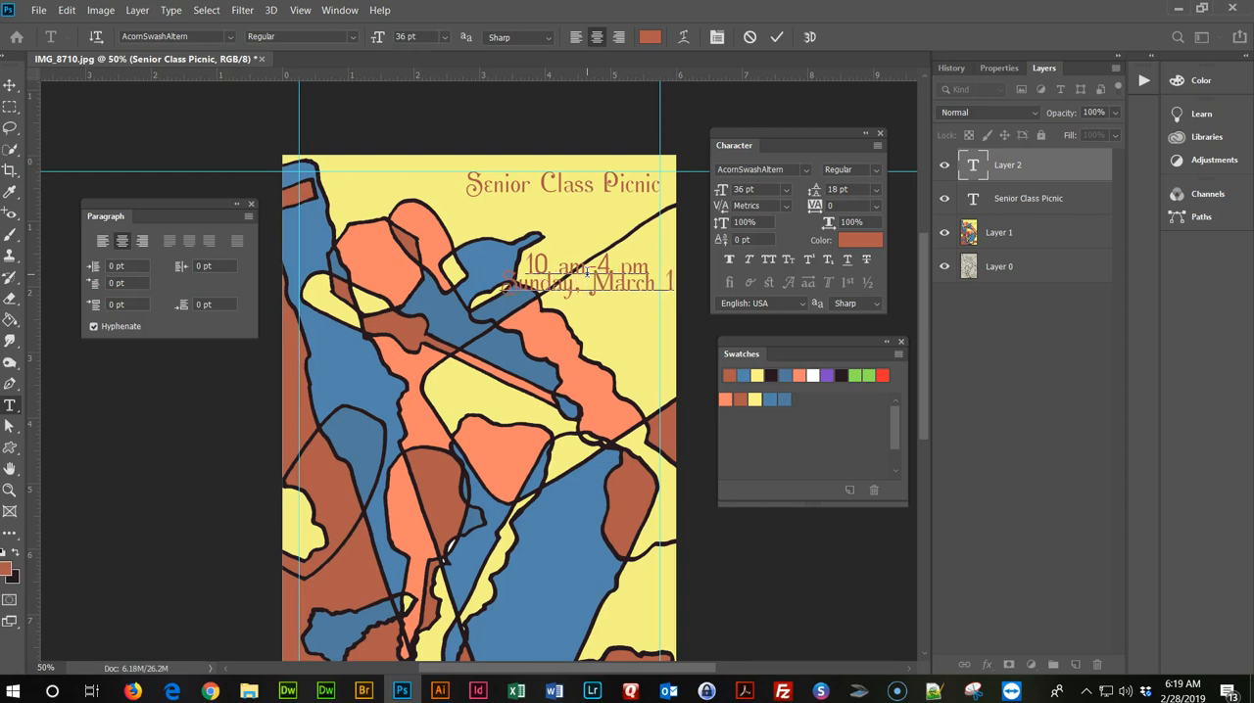
# Add the location "Kennedy Park" as a third line under the date.
pyautogui.press('Return')
pyautogui.write('Rain')
pyautogui.press('BackSpace')
pyautogui.write('nedy Park')
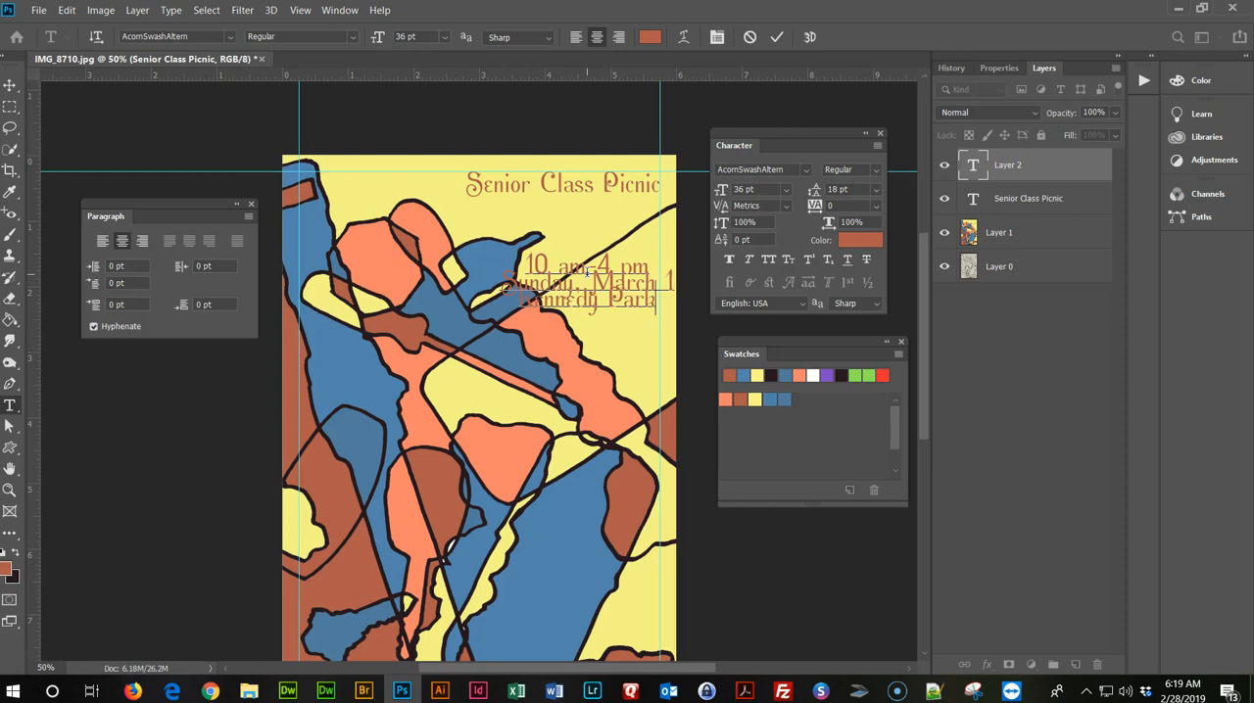
# Set the leading of all three event detail lines to 36 pt and right-align them.
pyautogui.click(648, 312)
pyautogui.moveTo(660, 300); pyautogui.dragTo(498, 263)
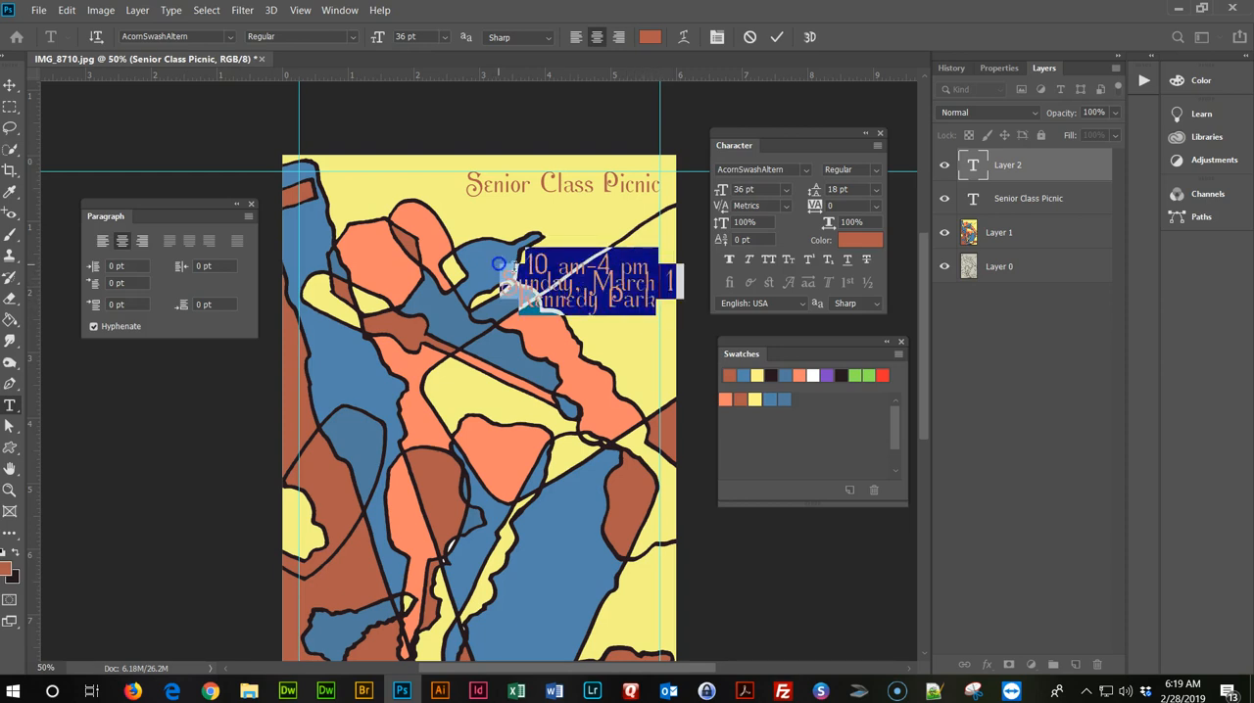
pyautogui.click(876, 190)
pyautogui.click(860, 366)
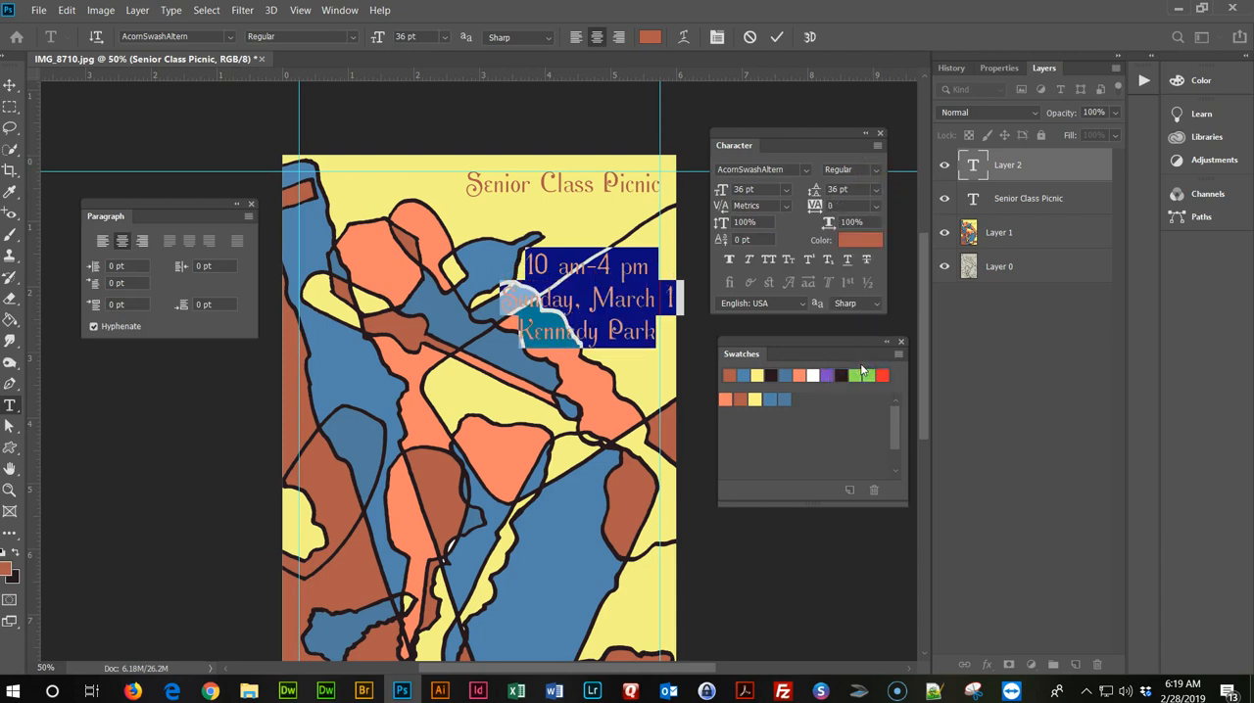
pyautogui.click(142, 243)
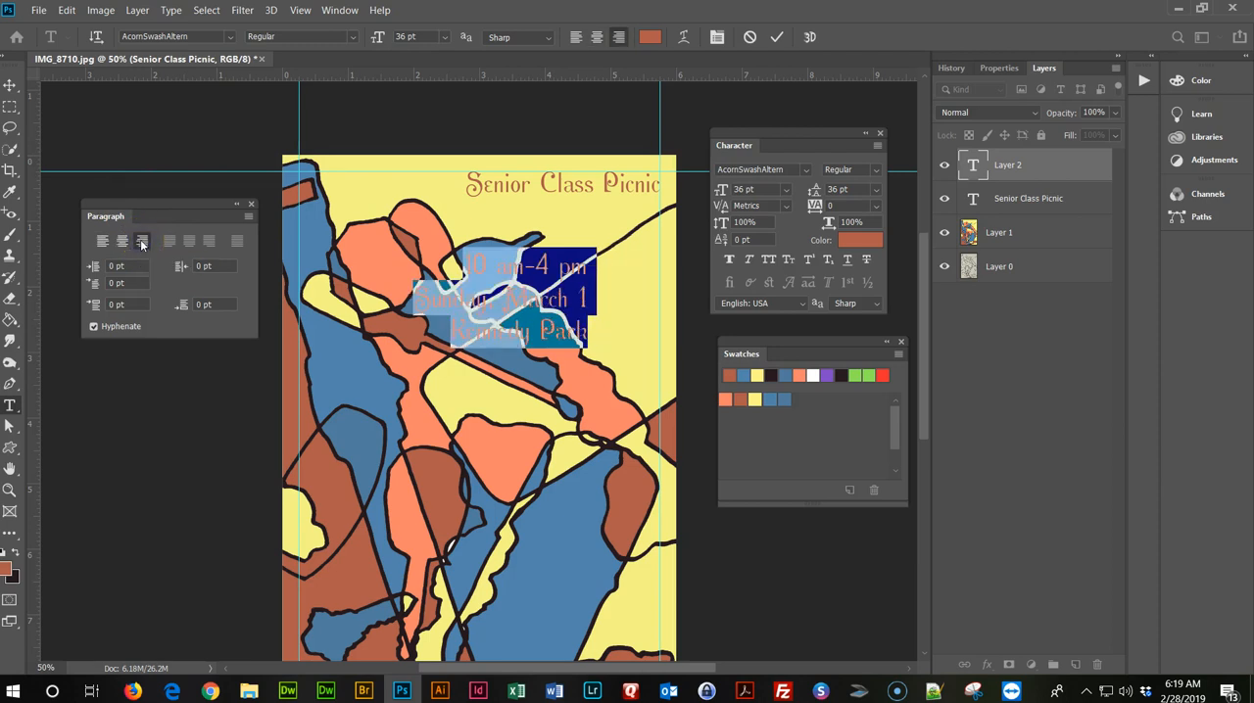
# Move the event details block closer under the title so its lines end at the right vertical guide.
pyautogui.click(10, 85)
pyautogui.click(552, 276)
pyautogui.moveTo(552, 276); pyautogui.dragTo(627, 238)
# Reduce the whole event details text to a font size of 24 pt with 24 pt leading.
pyautogui.doubleClick(585, 246)
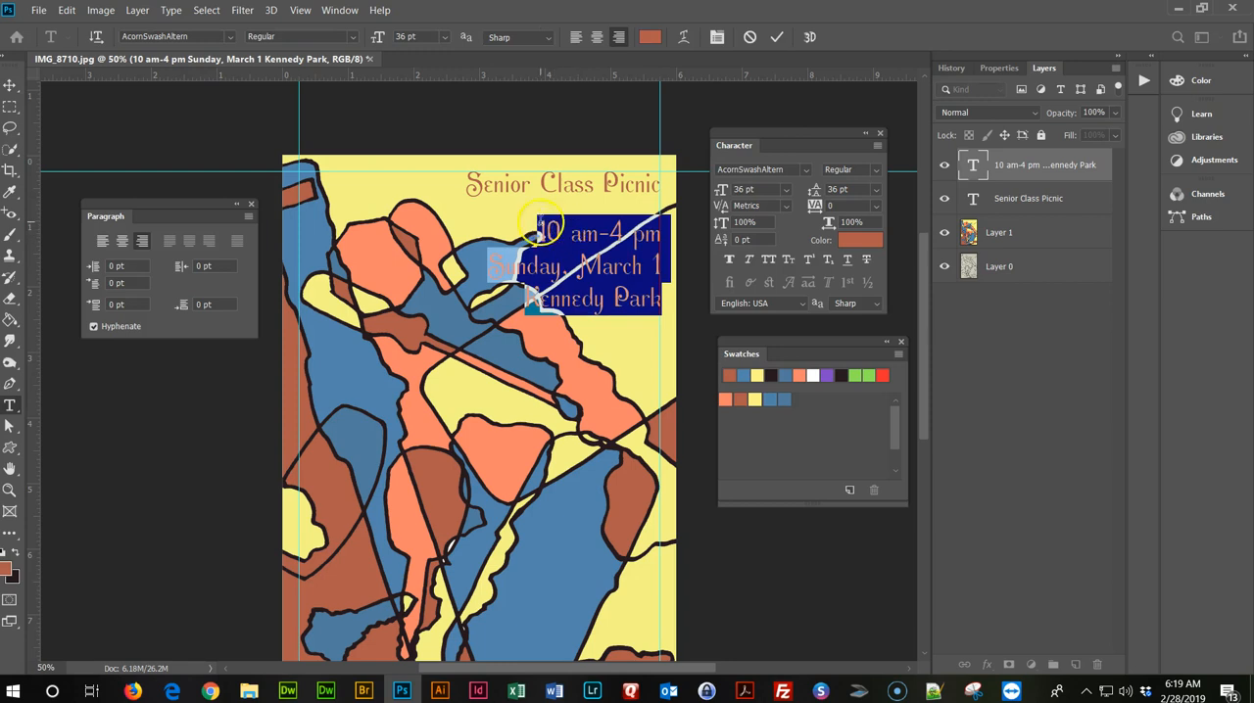
pyautogui.click(787, 189)
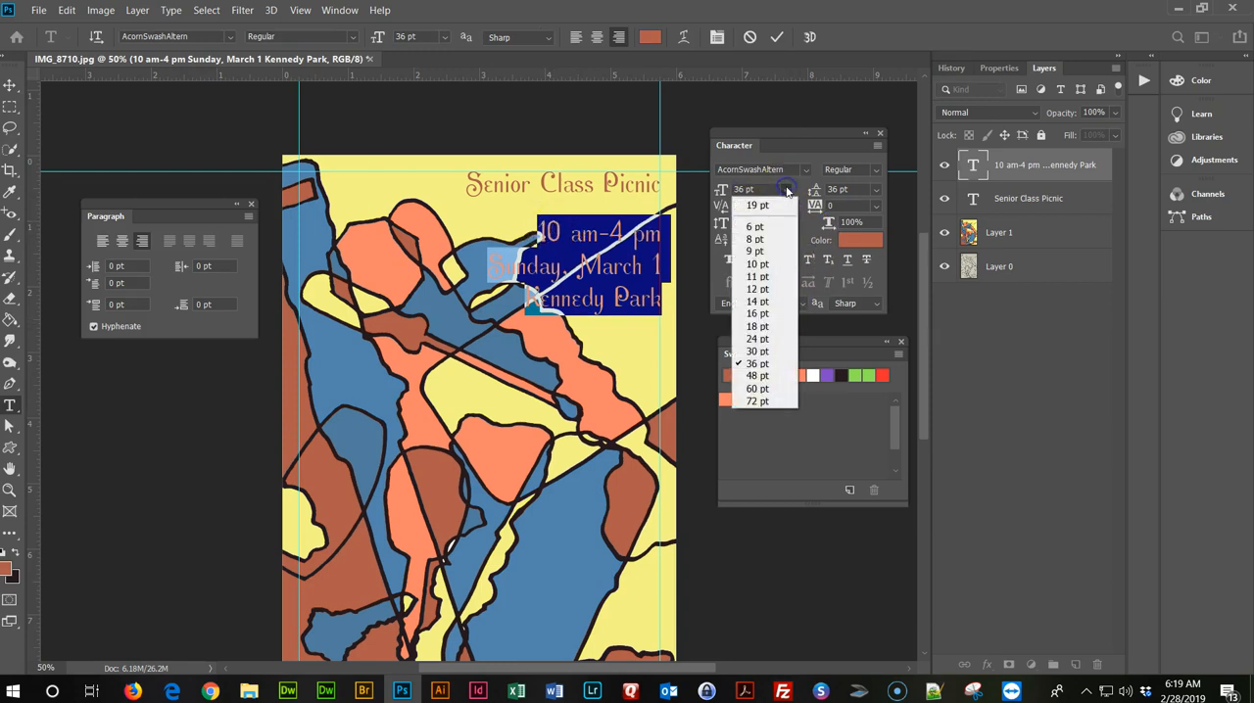
pyautogui.click(770, 325)
pyautogui.click(785, 191)
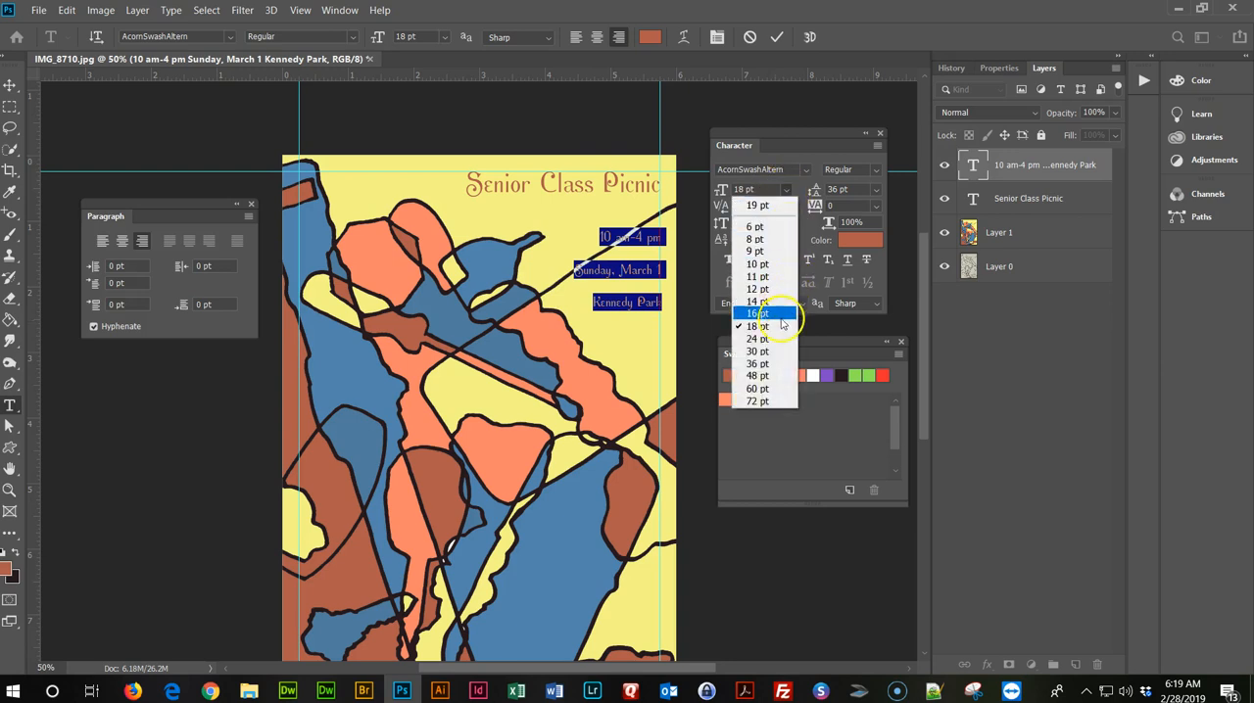
pyautogui.click(776, 339)
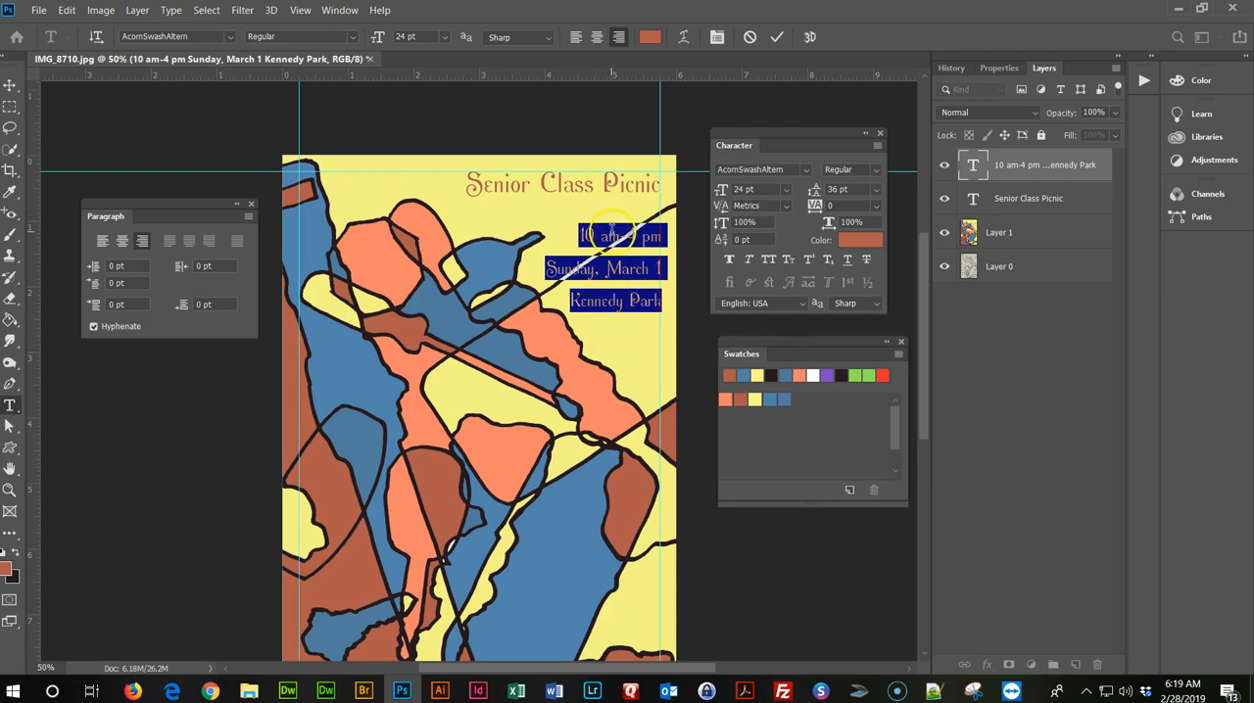
pyautogui.scroll(1, 639, 327)
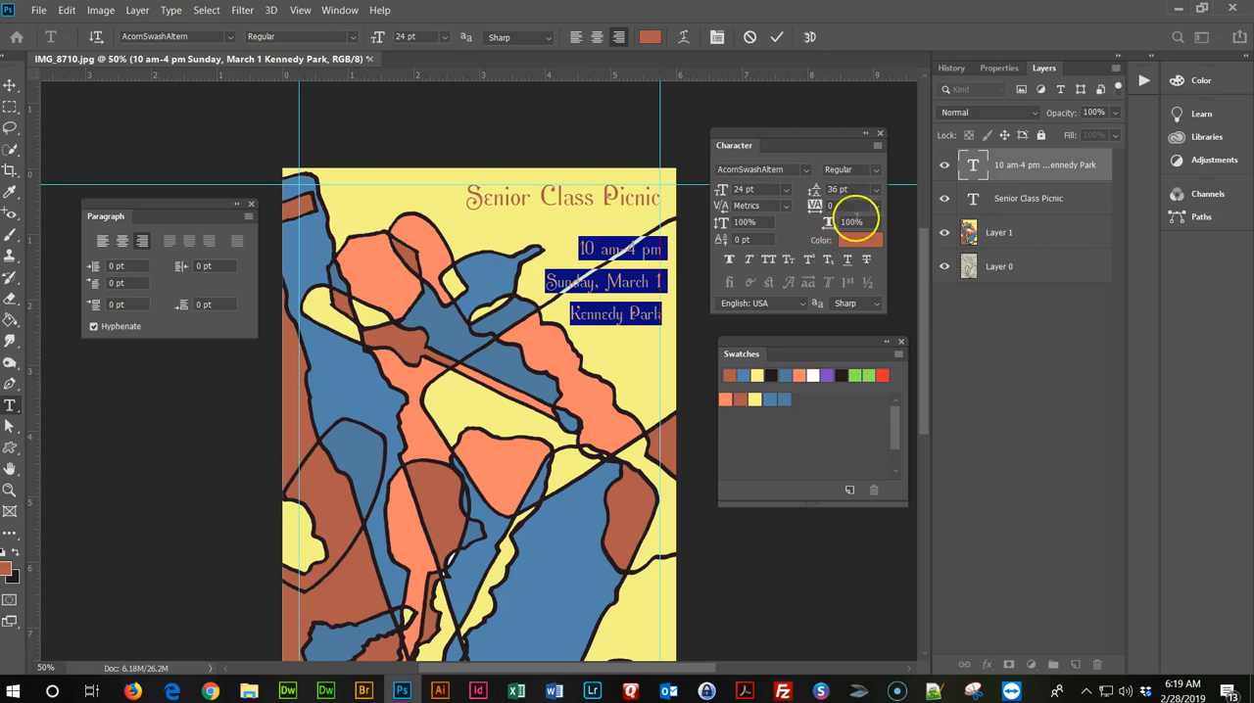
pyautogui.click(878, 196)
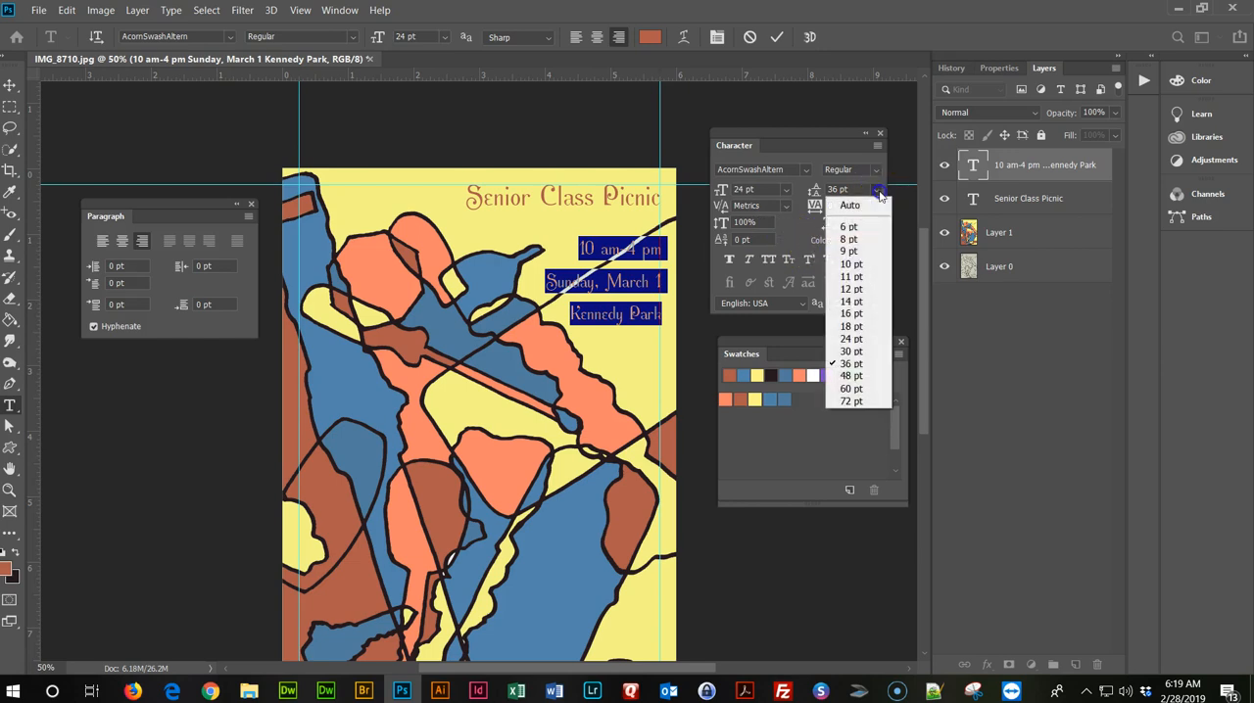
pyautogui.click(871, 340)
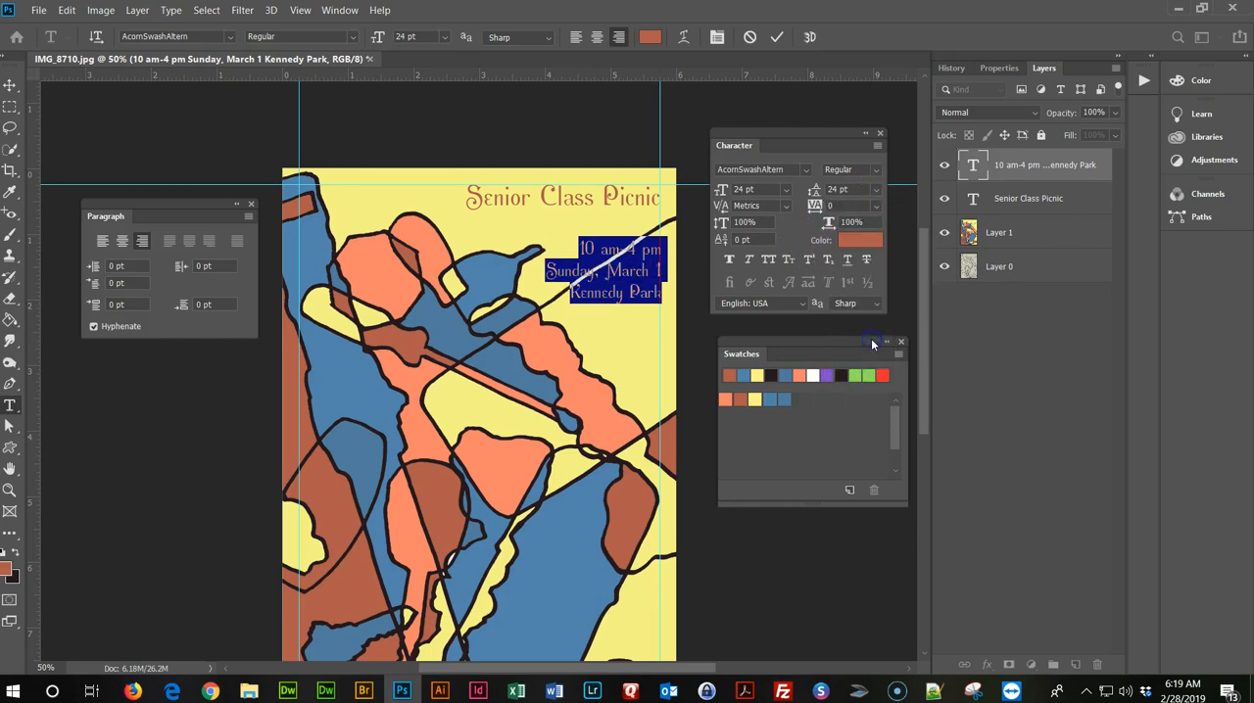
# Move the event details block straight down into the clear yellow area beneath the black diagonal line.
pyautogui.click(9, 86)
pyautogui.scroll(-1, 198, 110)
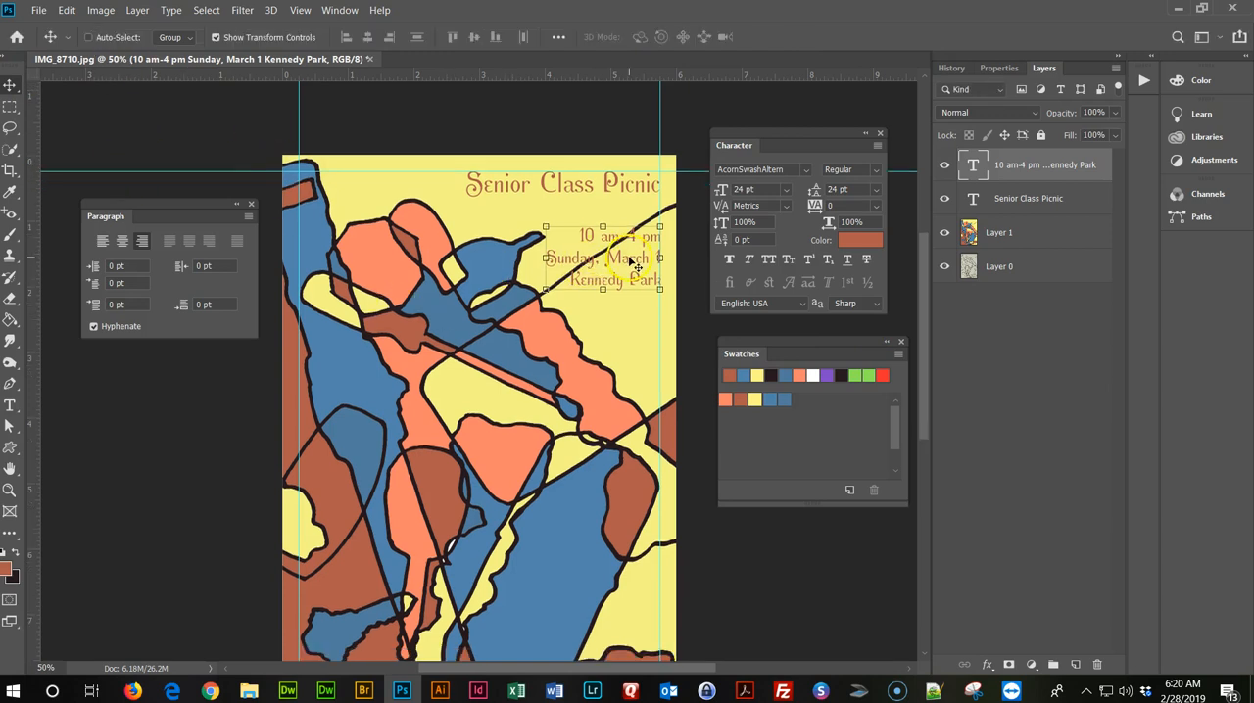
pyautogui.moveTo(635, 262); pyautogui.dragTo(630, 304)
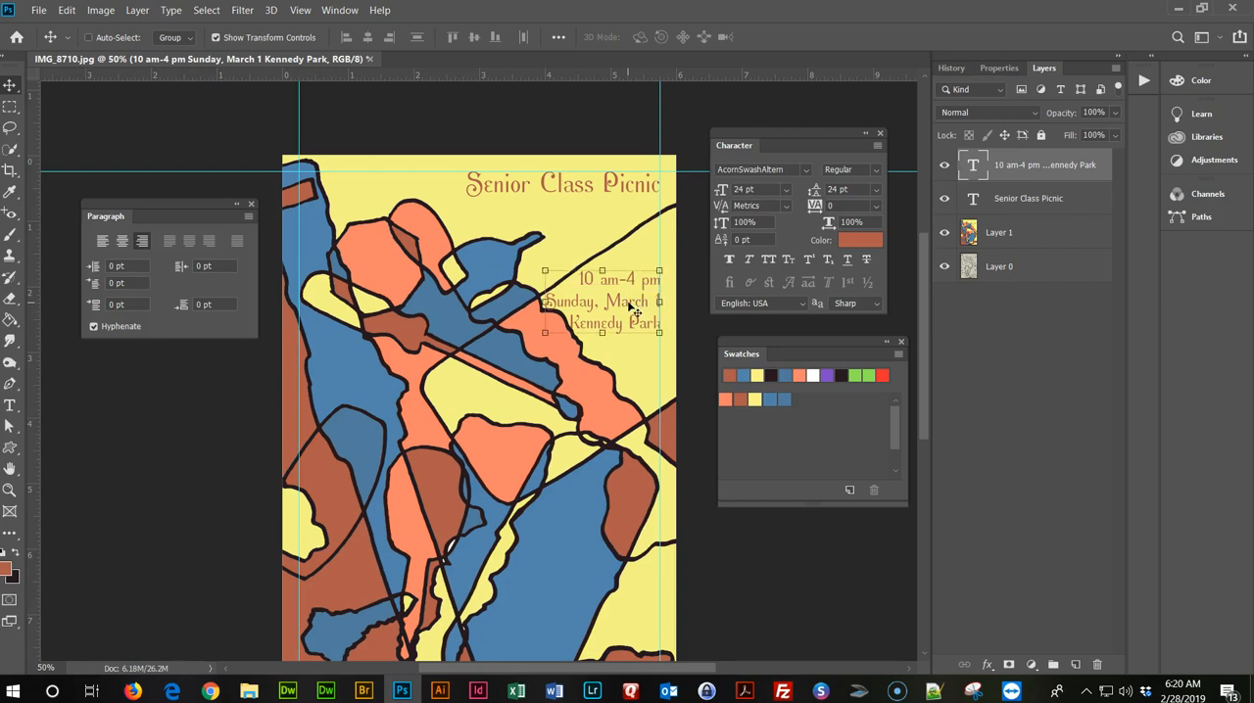
# Set the font size of all three event detail lines to 20 pt.
pyautogui.doubleClick(632, 308)
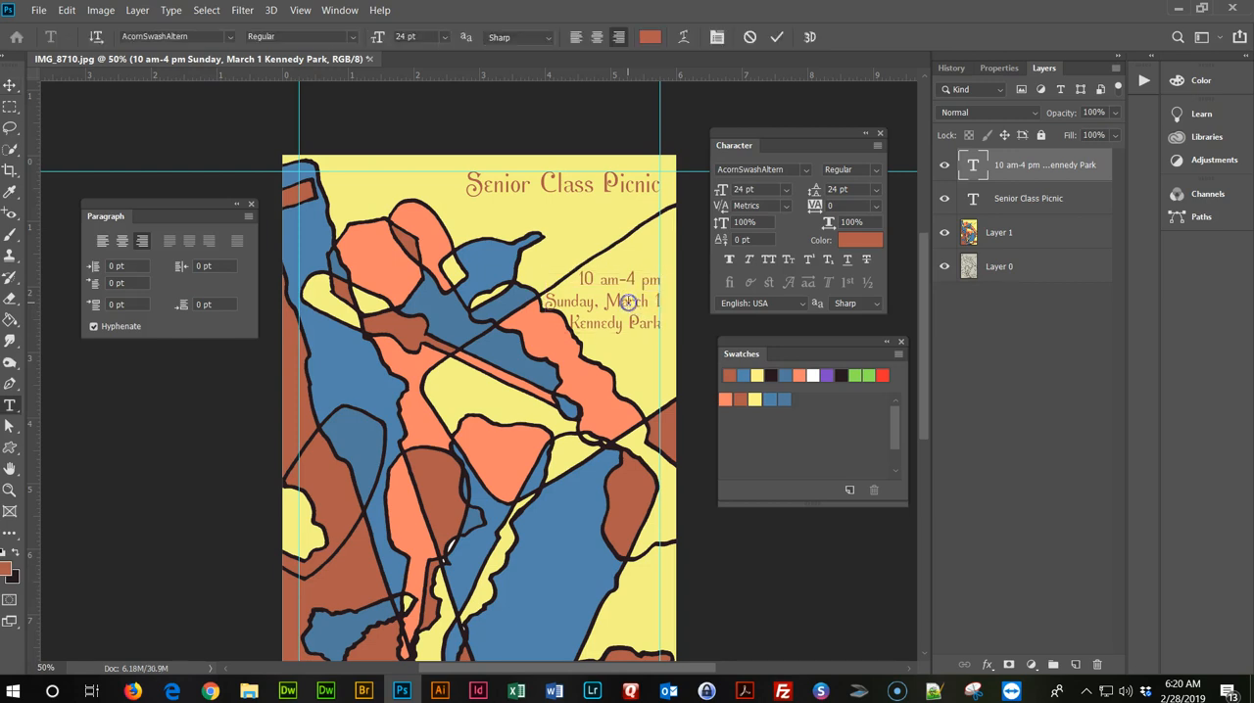
pyautogui.moveTo(582, 277); pyautogui.dragTo(671, 336)
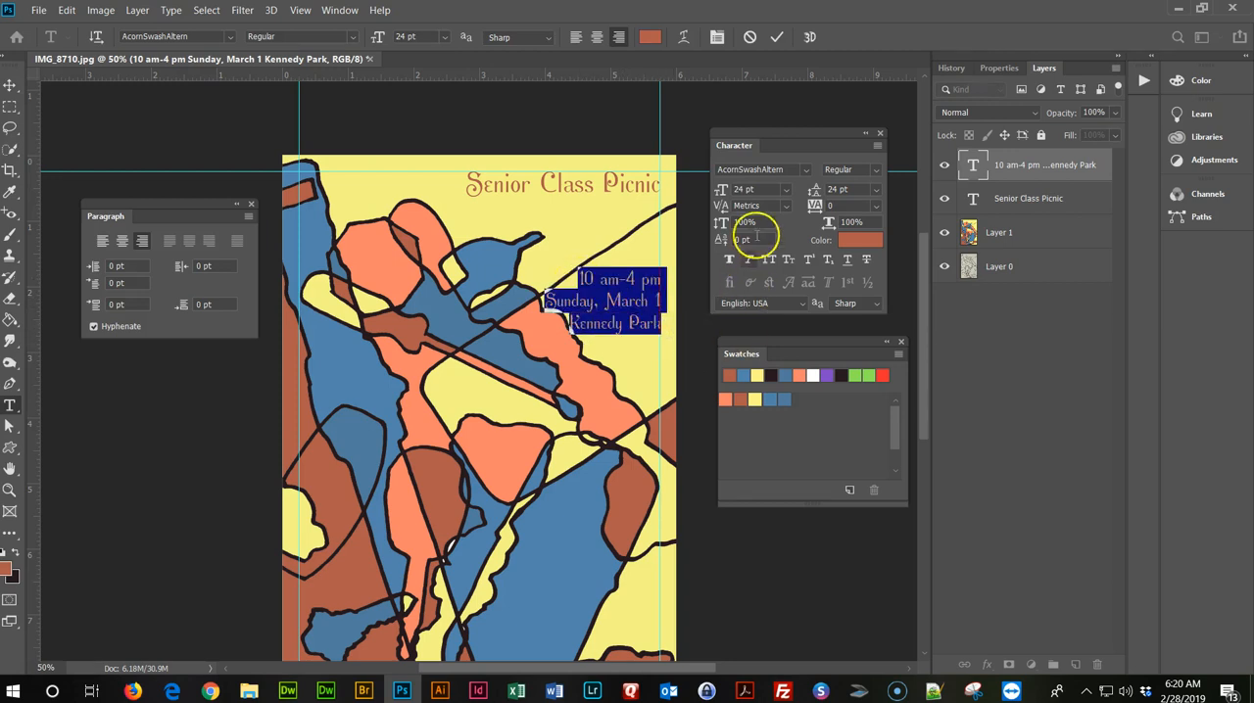
pyautogui.click(786, 190)
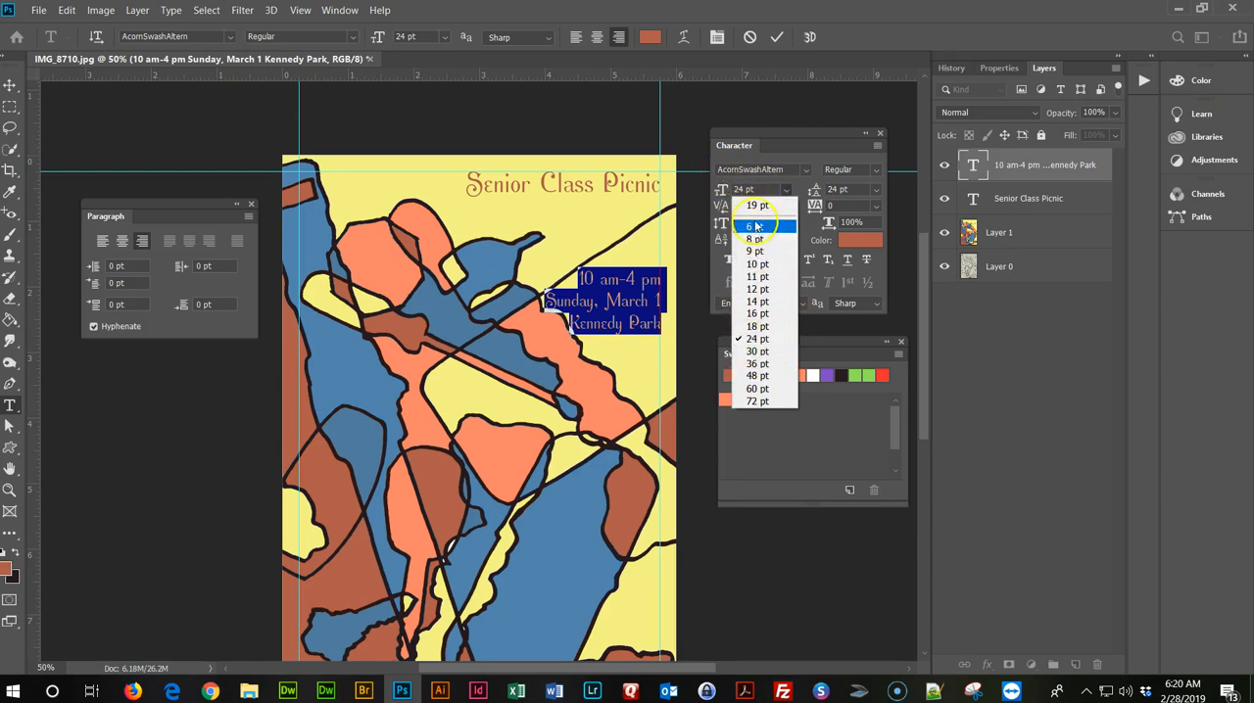
pyautogui.click(757, 190)
pyautogui.moveTo(758, 190); pyautogui.dragTo(722, 196)
pyautogui.write('20')
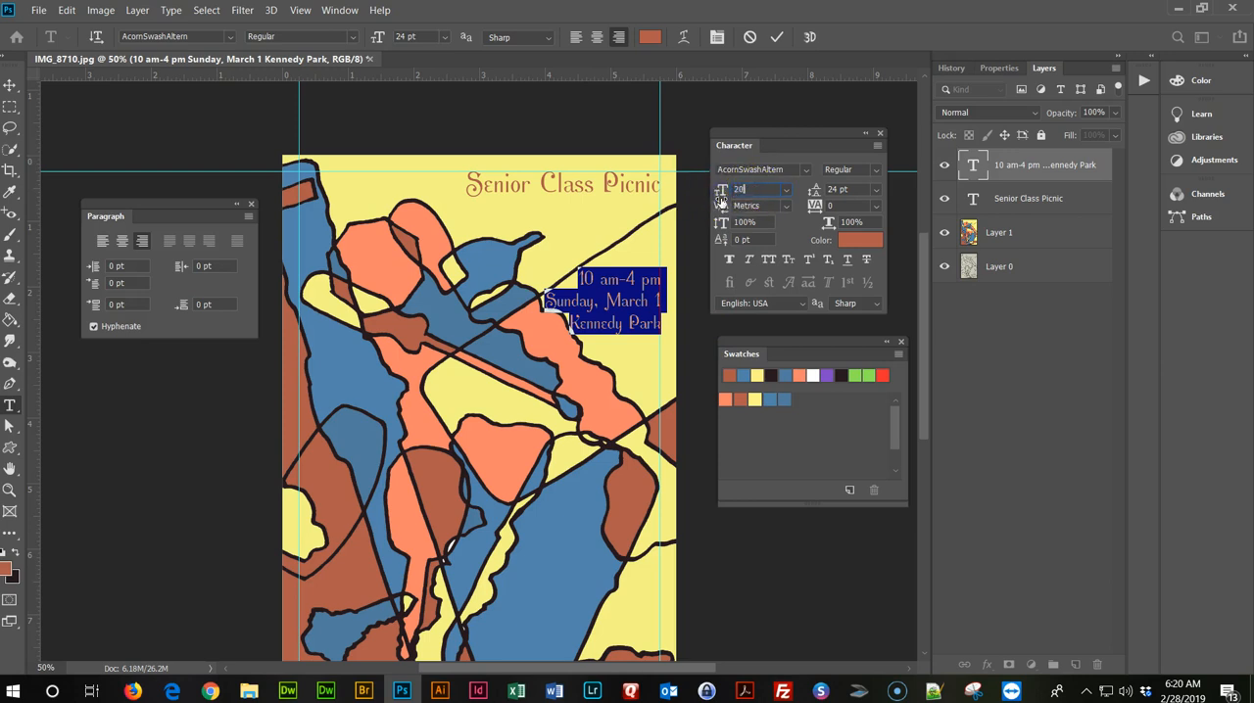
pyautogui.press('Return')
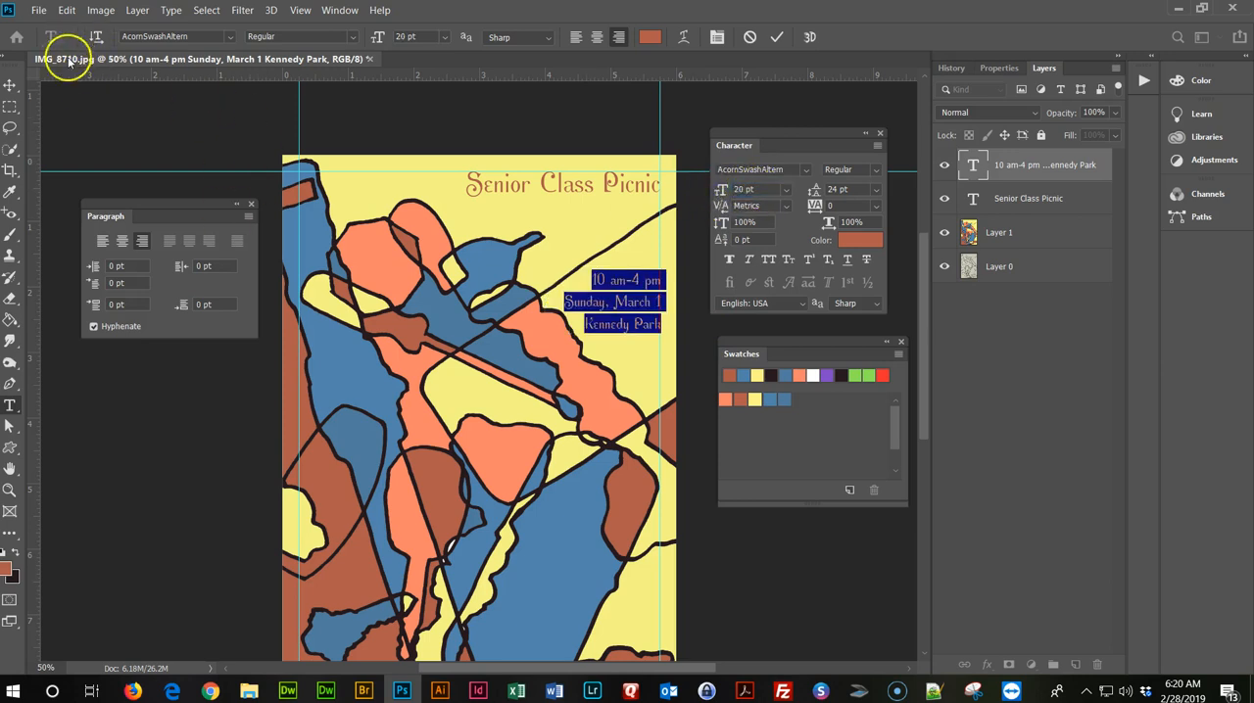
pyautogui.click(9, 89)
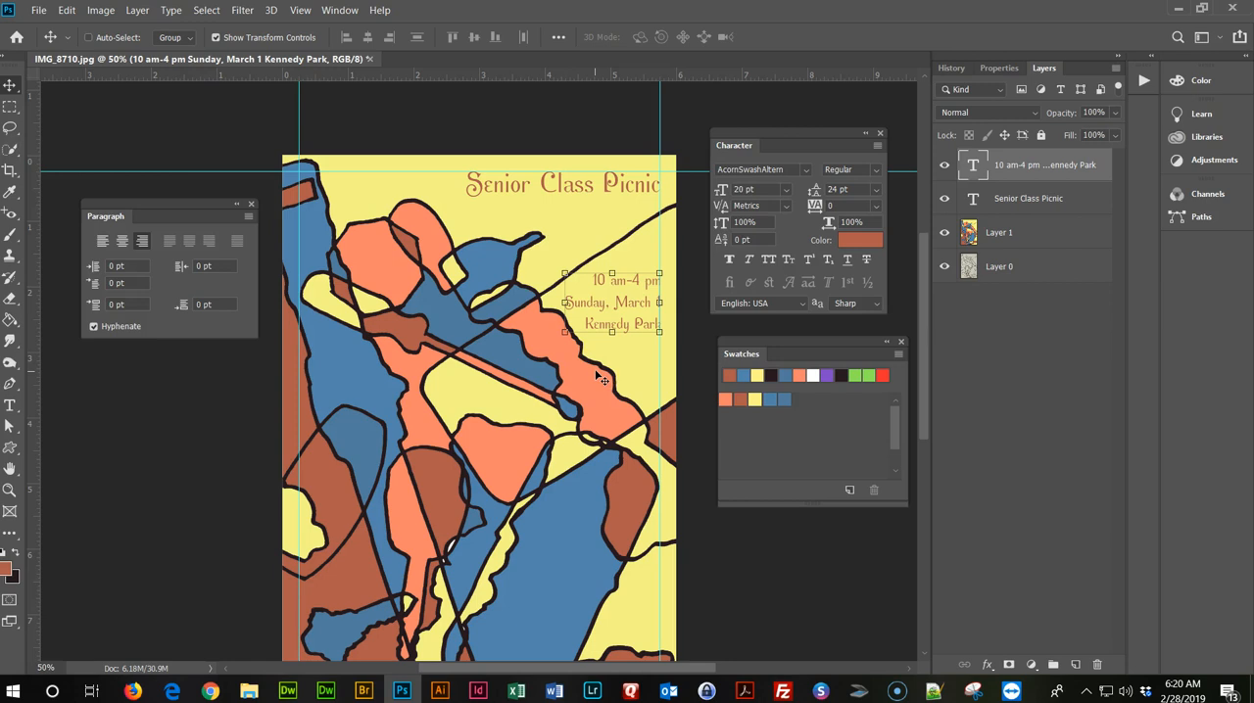
# Recolour the event details text with the blue swatch.
pyautogui.doubleClick(619, 282)
pyautogui.click(784, 399)
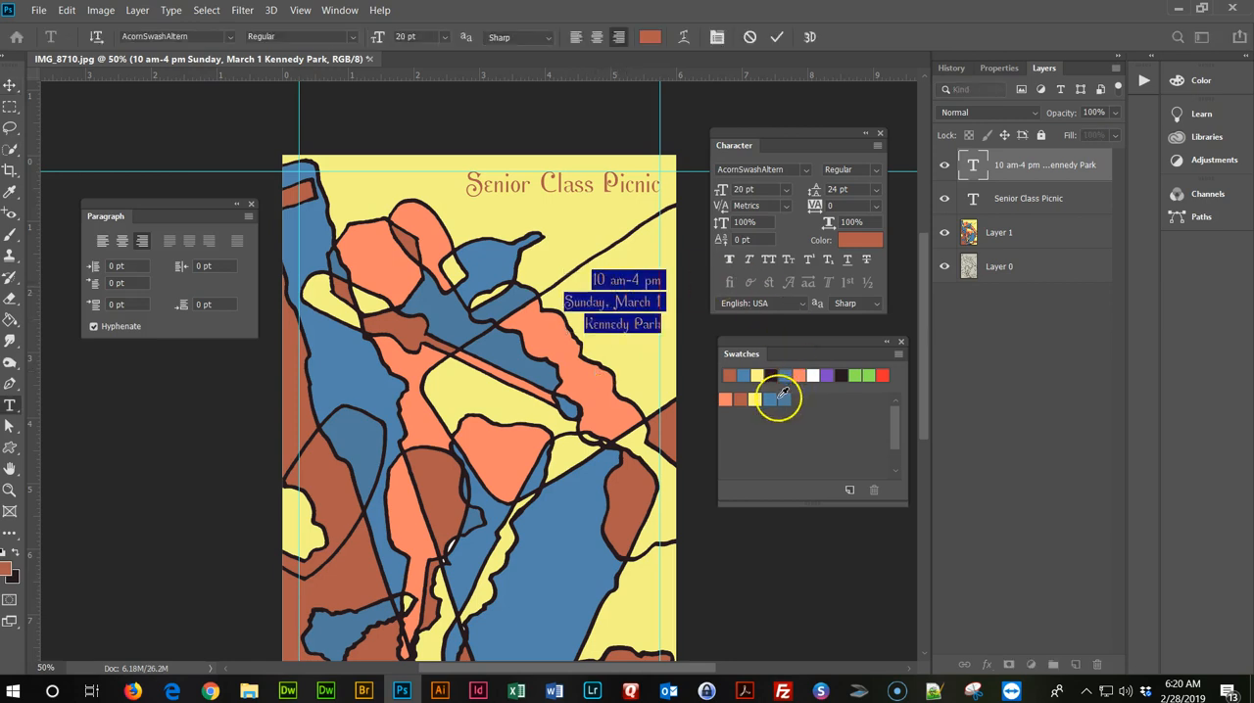
pyautogui.click(11, 87)
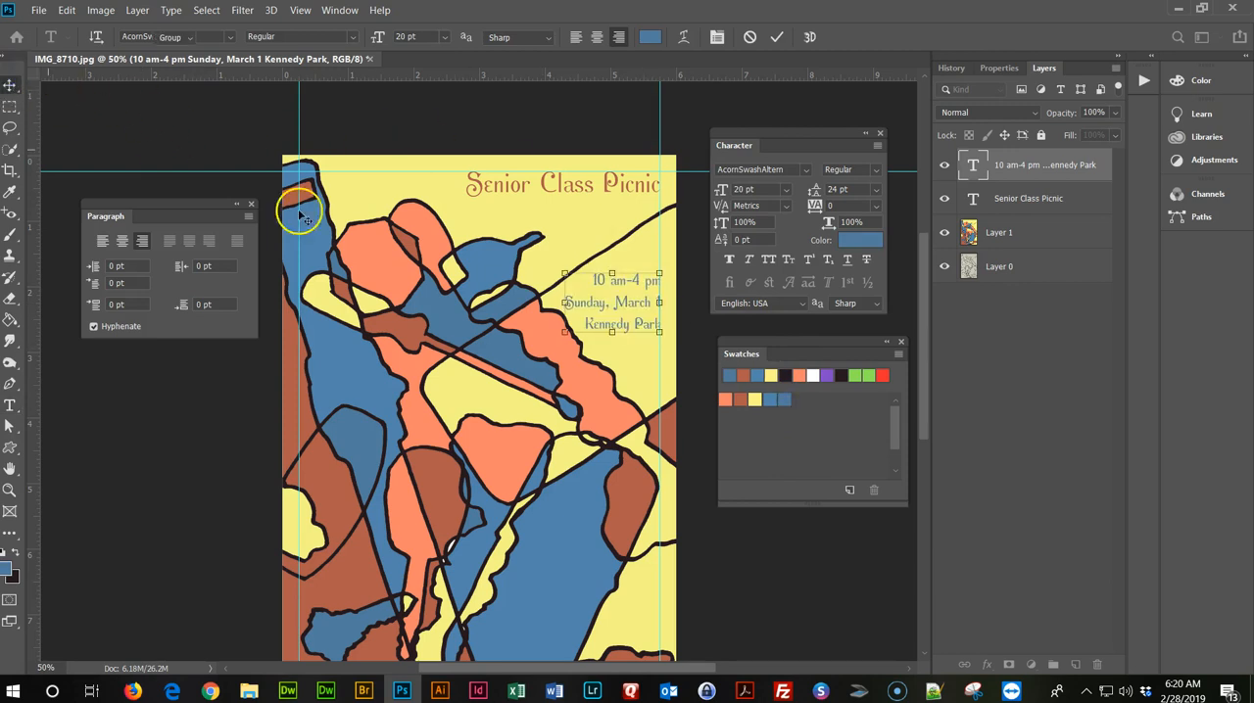
# Recolour the event details text with the near-black swatch that matches the artwork's outlines.
pyautogui.doubleClick(591, 280)
pyautogui.click(786, 375)
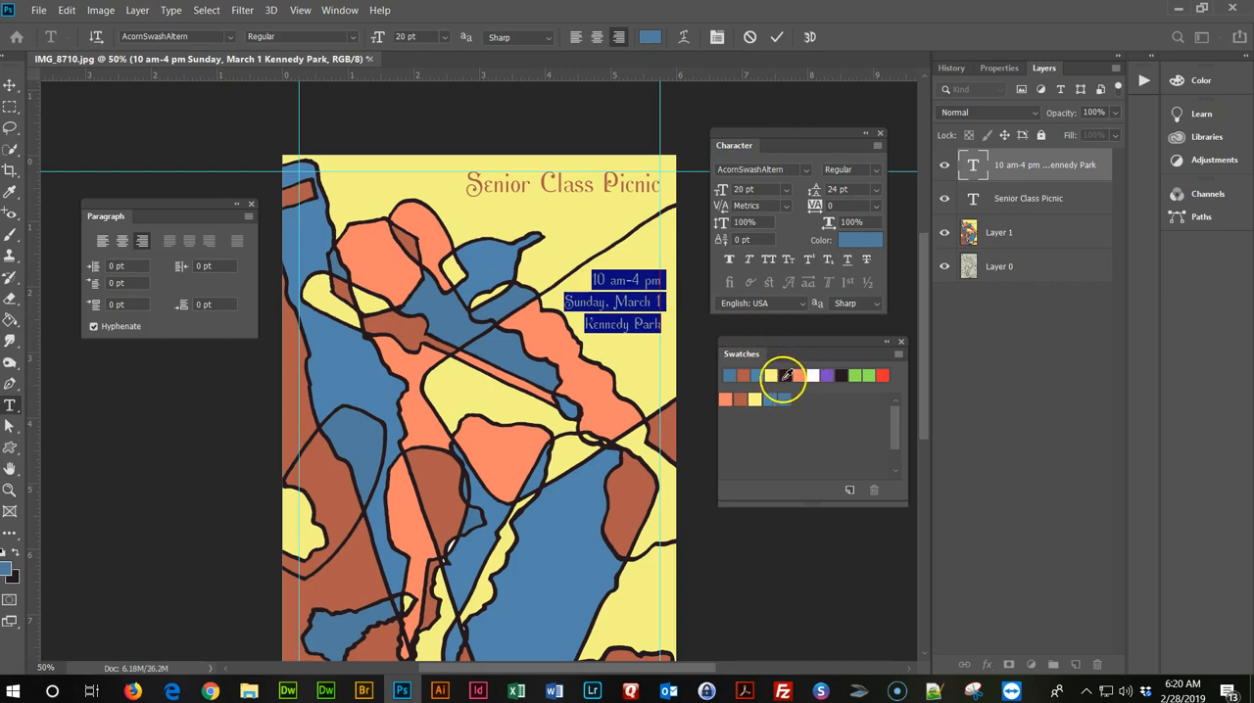
pyautogui.click(11, 86)
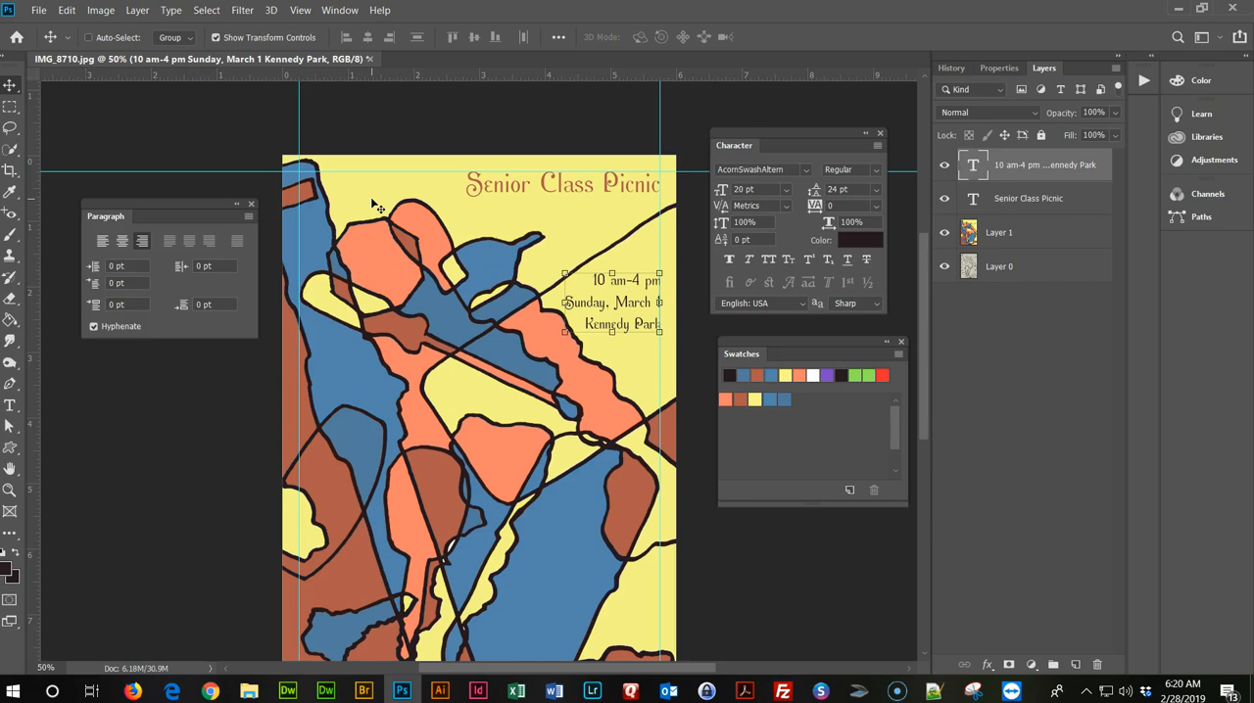
# Browse the font list from A to C and preview several decorative fonts on the whole event details text.
pyautogui.click(510, 193)
pyautogui.click(602, 289)
pyautogui.doubleClick(604, 287)
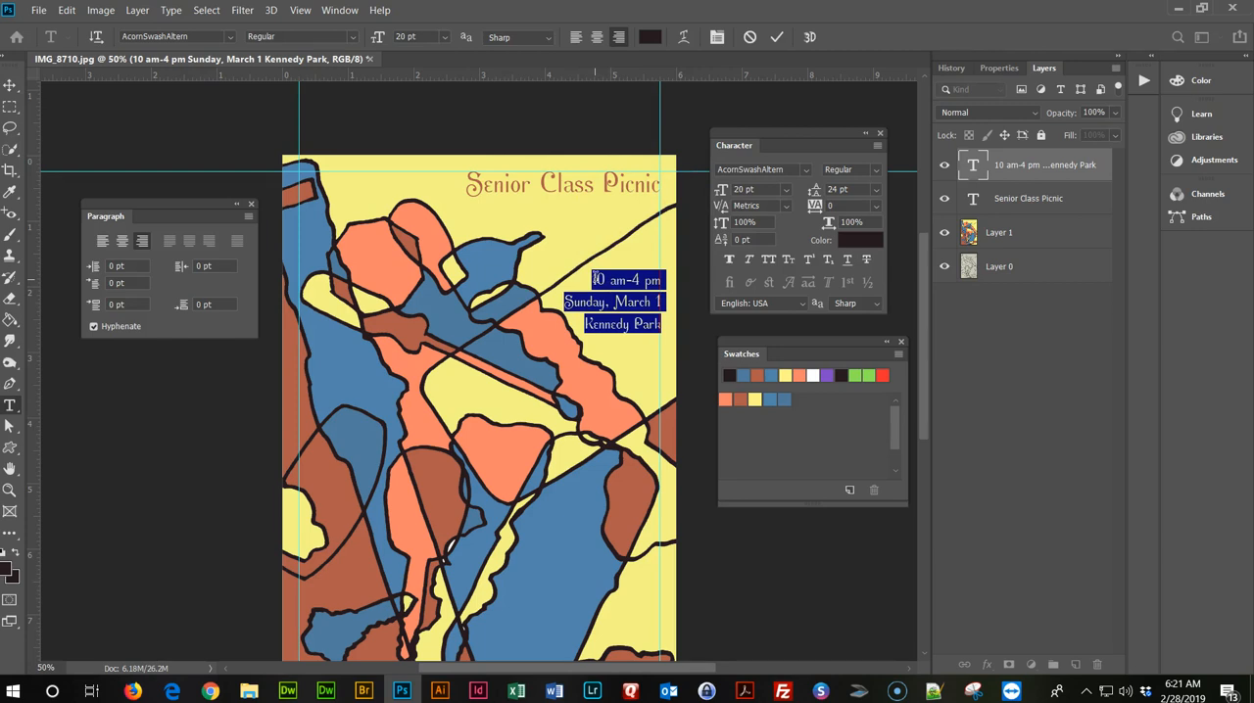
pyautogui.click(806, 169)
pyautogui.press('Down')
pyautogui.press('Down')
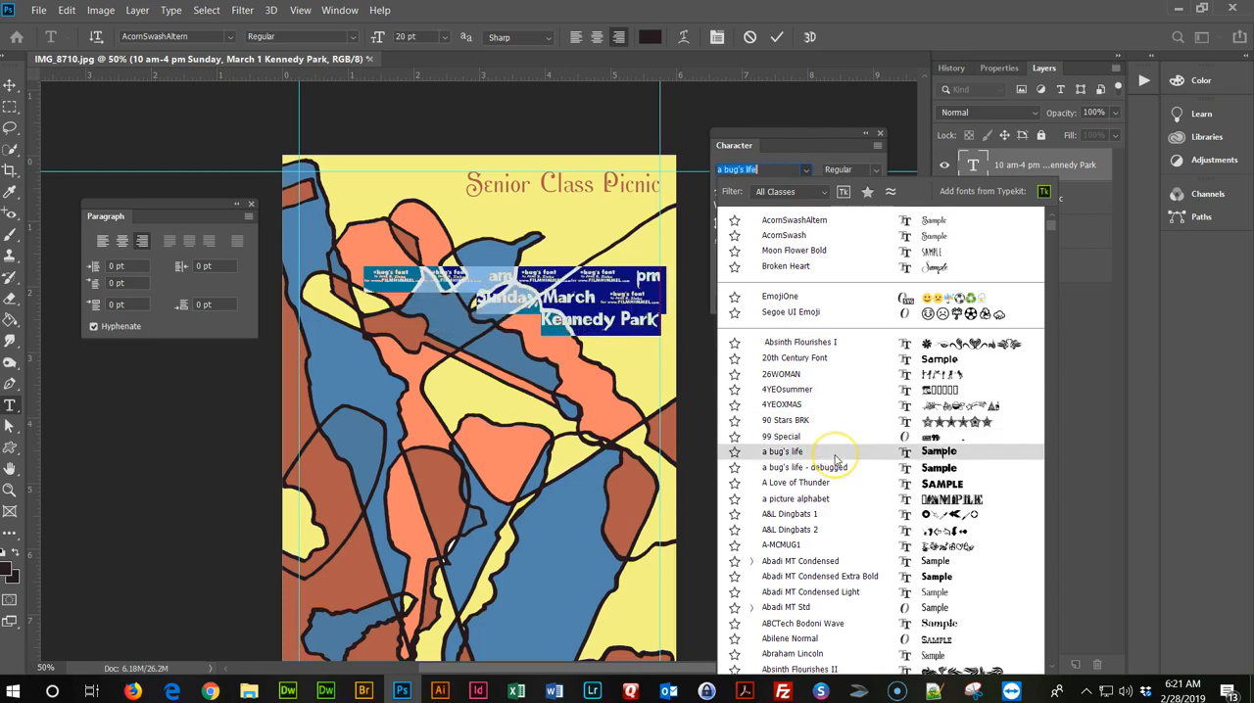
pyautogui.scroll(-4, 835, 455)
pyautogui.scroll(-2, 835, 459)
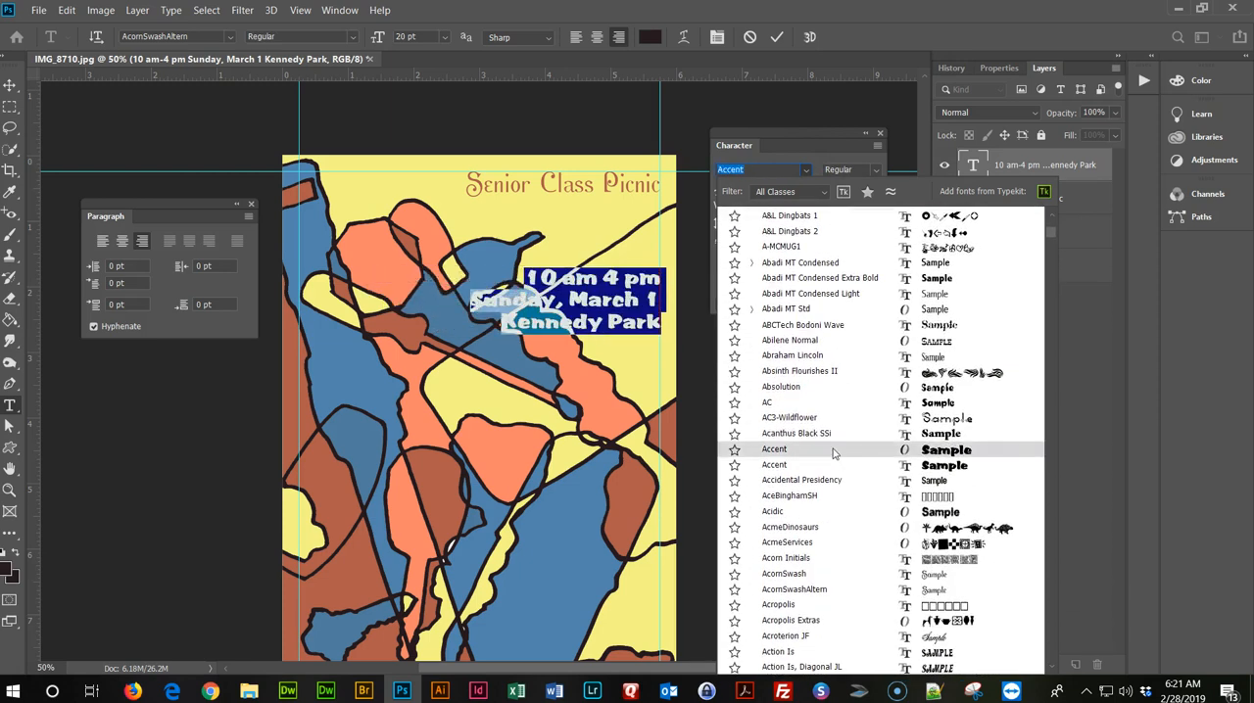
pyautogui.scroll(-7, 835, 453)
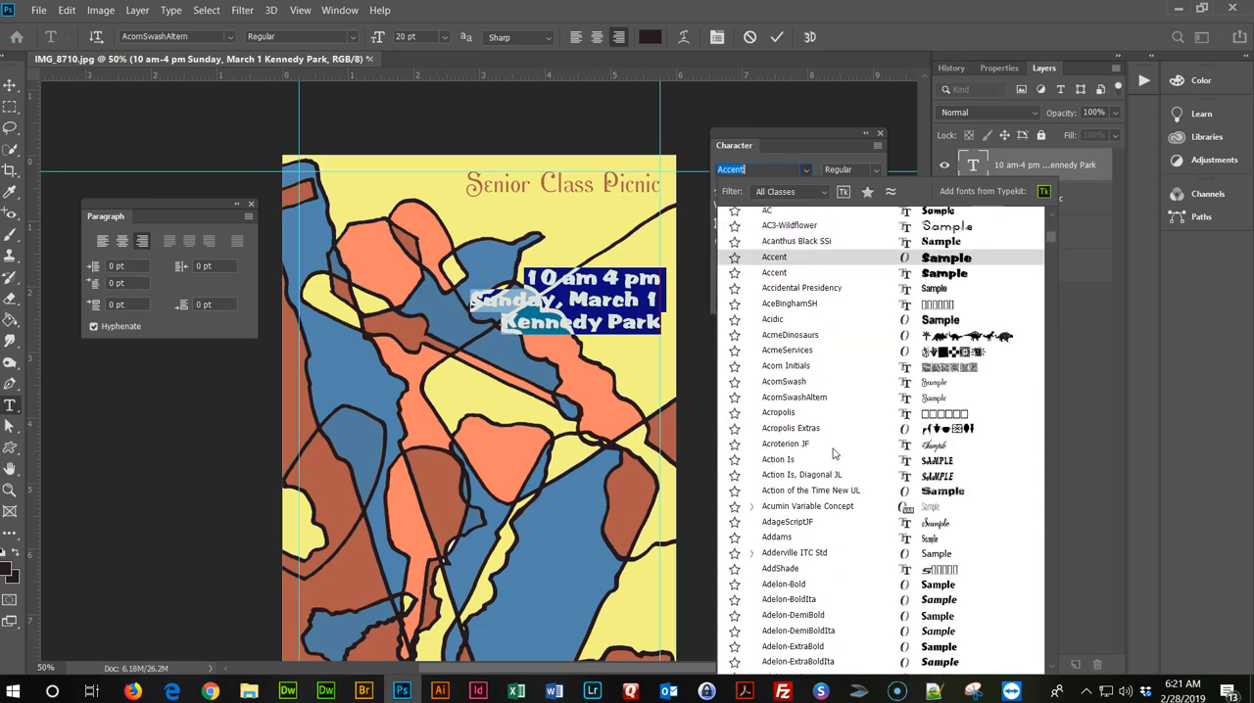
pyautogui.scroll(-6, 834, 453)
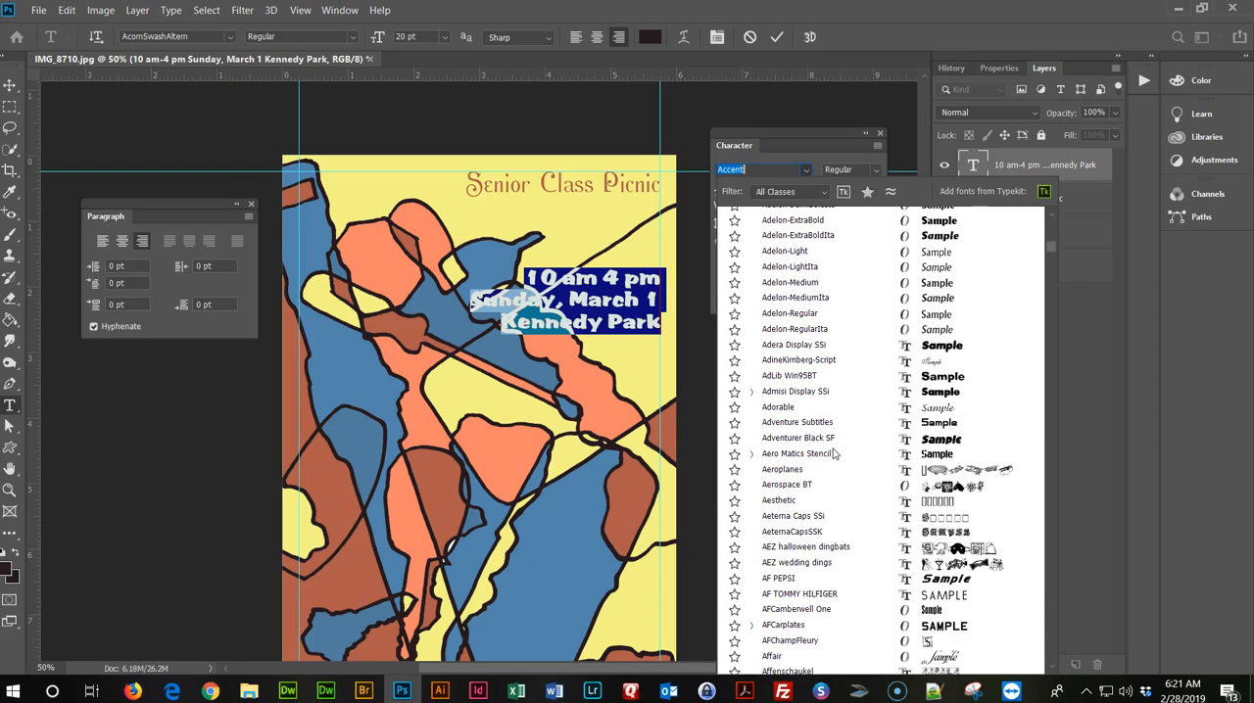
pyautogui.click(843, 437)
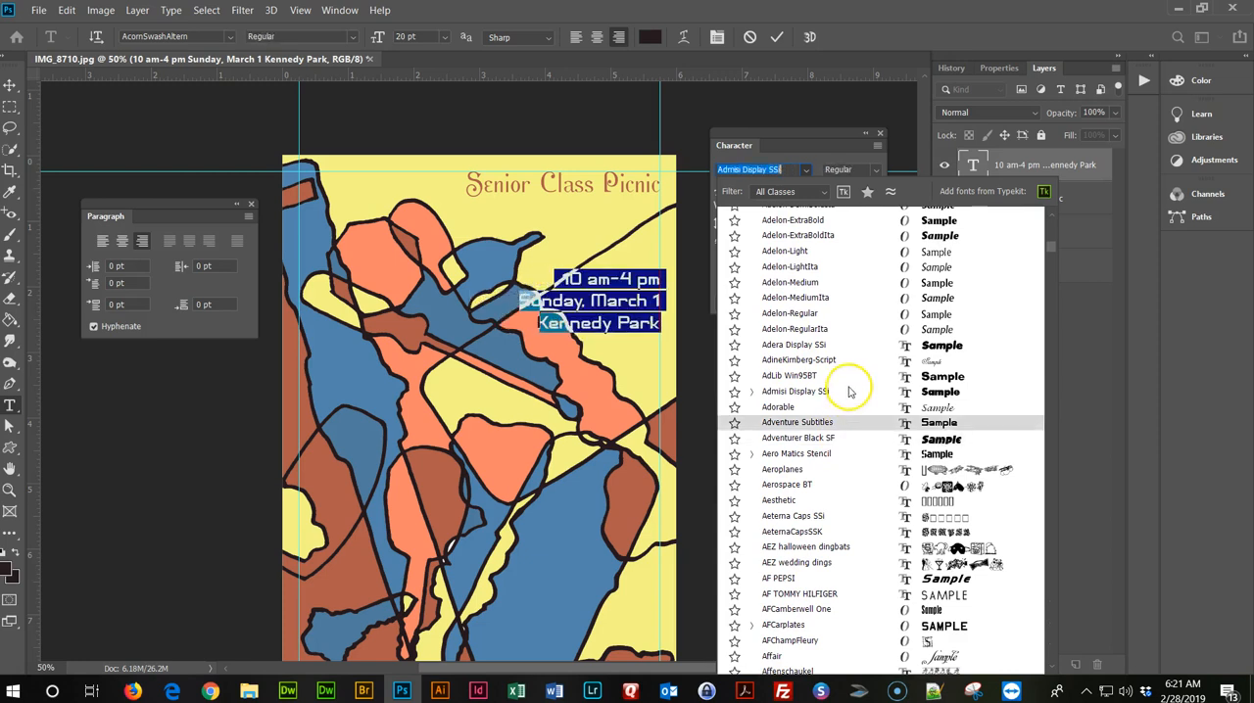
pyautogui.click(849, 391)
pyautogui.click(850, 378)
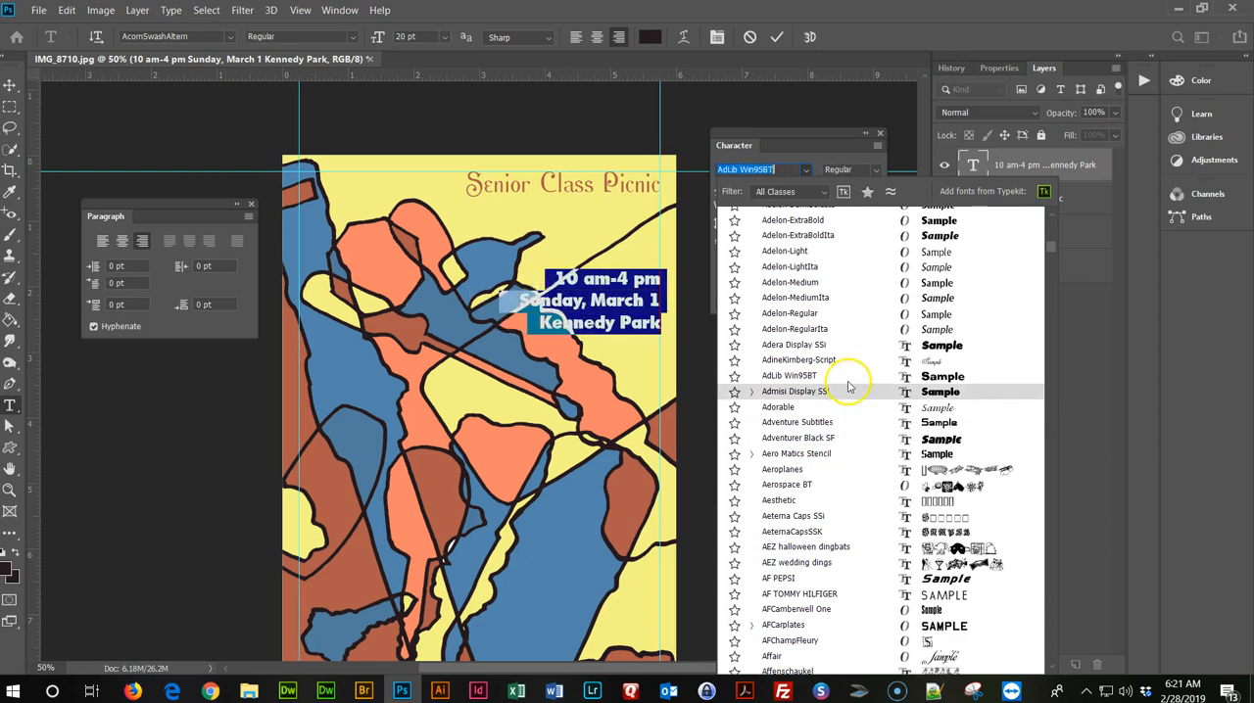
pyautogui.scroll(-7, 848, 416)
pyautogui.click(835, 436)
pyautogui.scroll(-20, 835, 438)
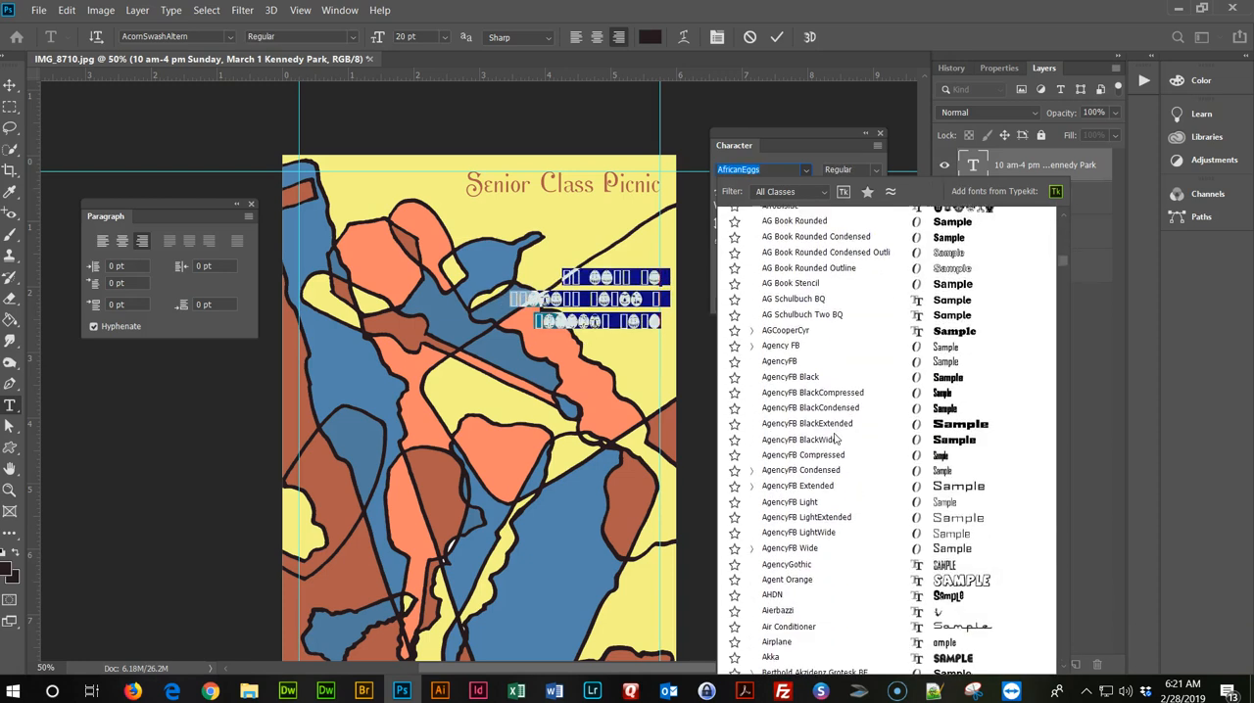
pyautogui.scroll(-1, 835, 438)
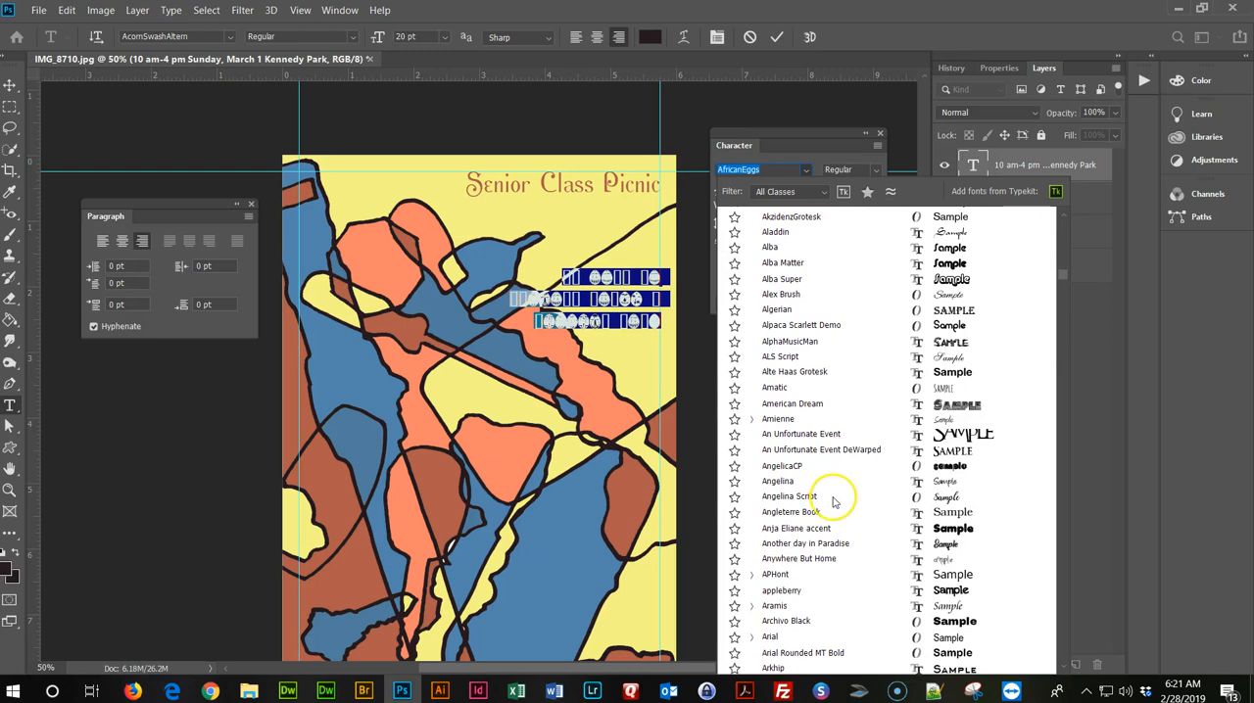
pyautogui.scroll(-4, 868, 294)
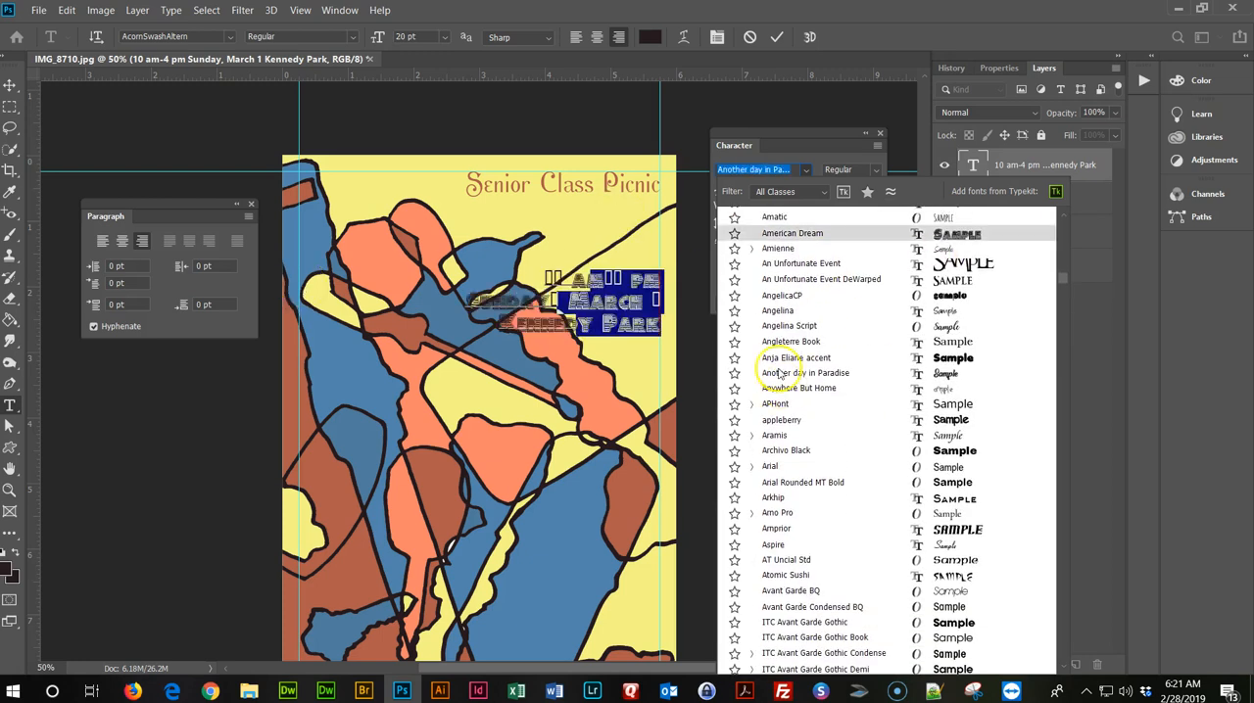
pyautogui.scroll(-5, 831, 430)
pyautogui.scroll(-15, 836, 431)
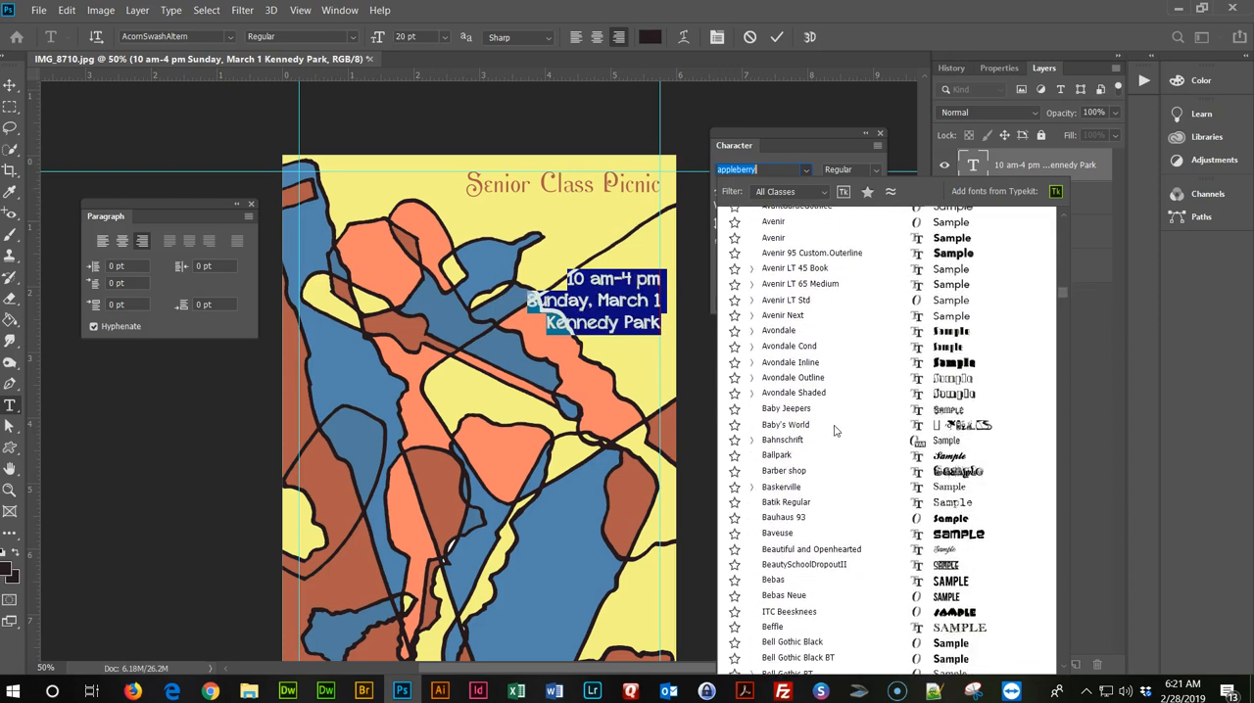
pyautogui.scroll(-15, 836, 431)
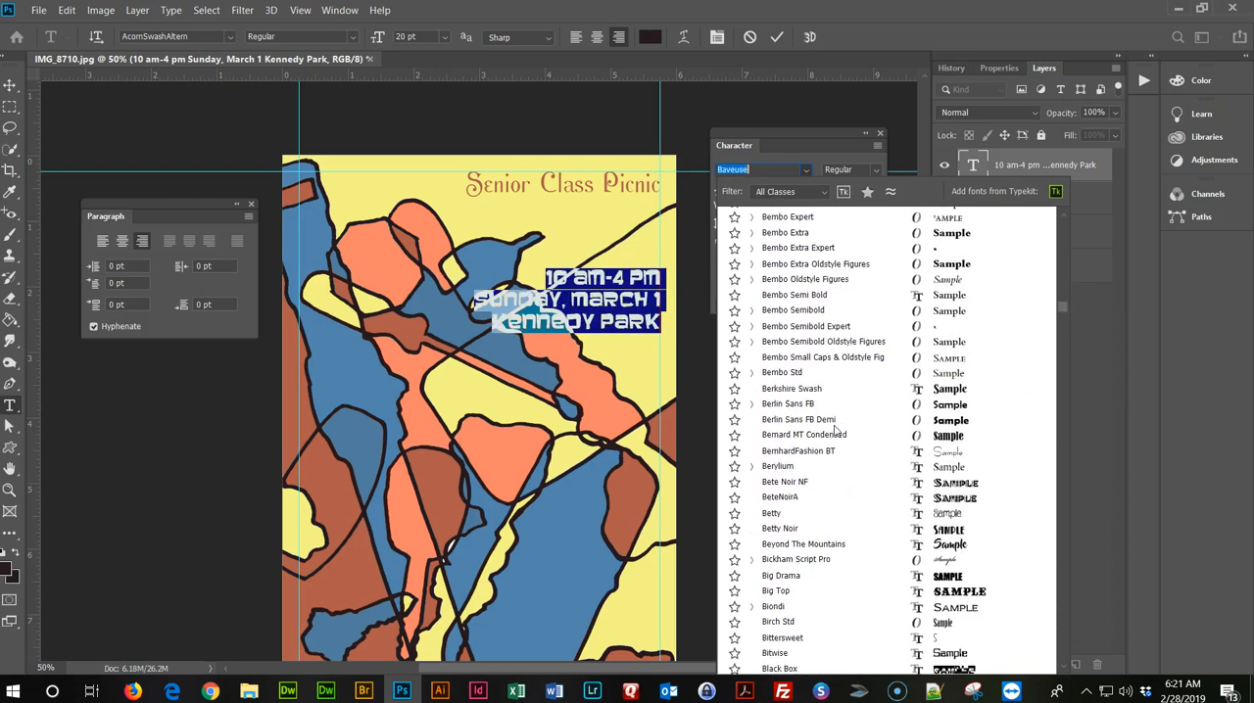
pyautogui.scroll(-13, 767, 220)
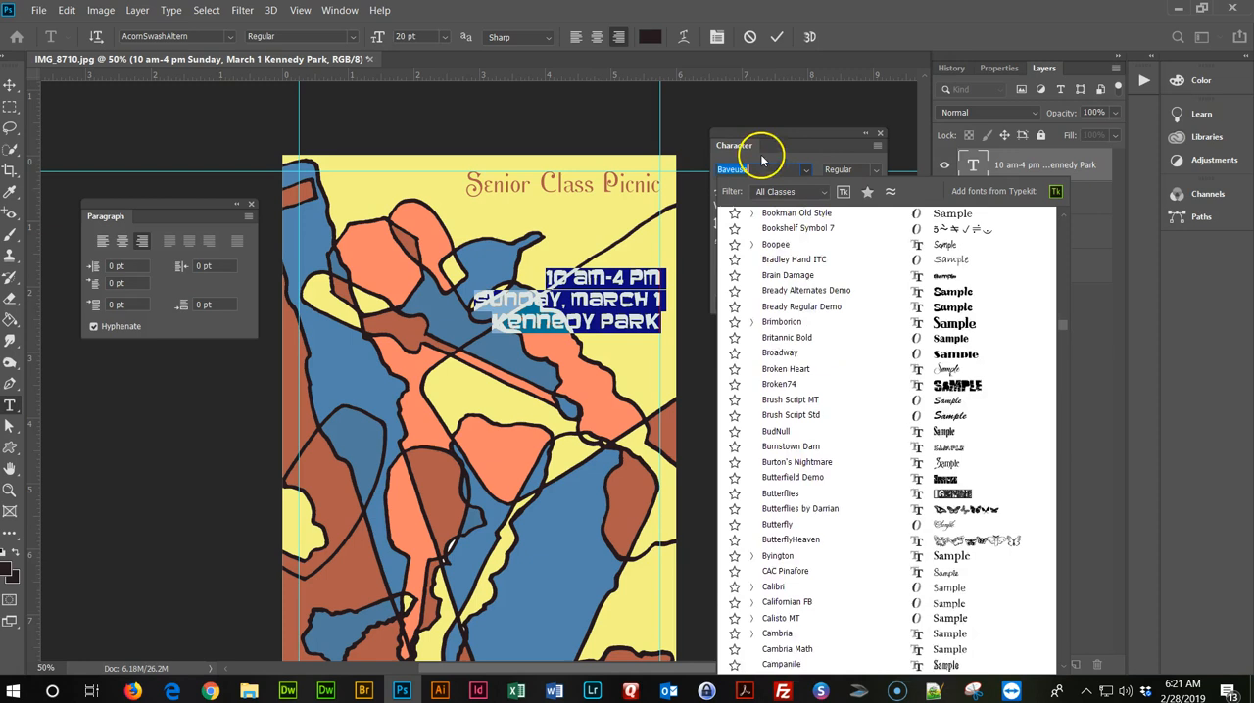
# Change the event details font to Impact and move the text block slightly up towards the black diagonal line.
pyautogui.press('BackSpace')
pyautogui.write('impact')
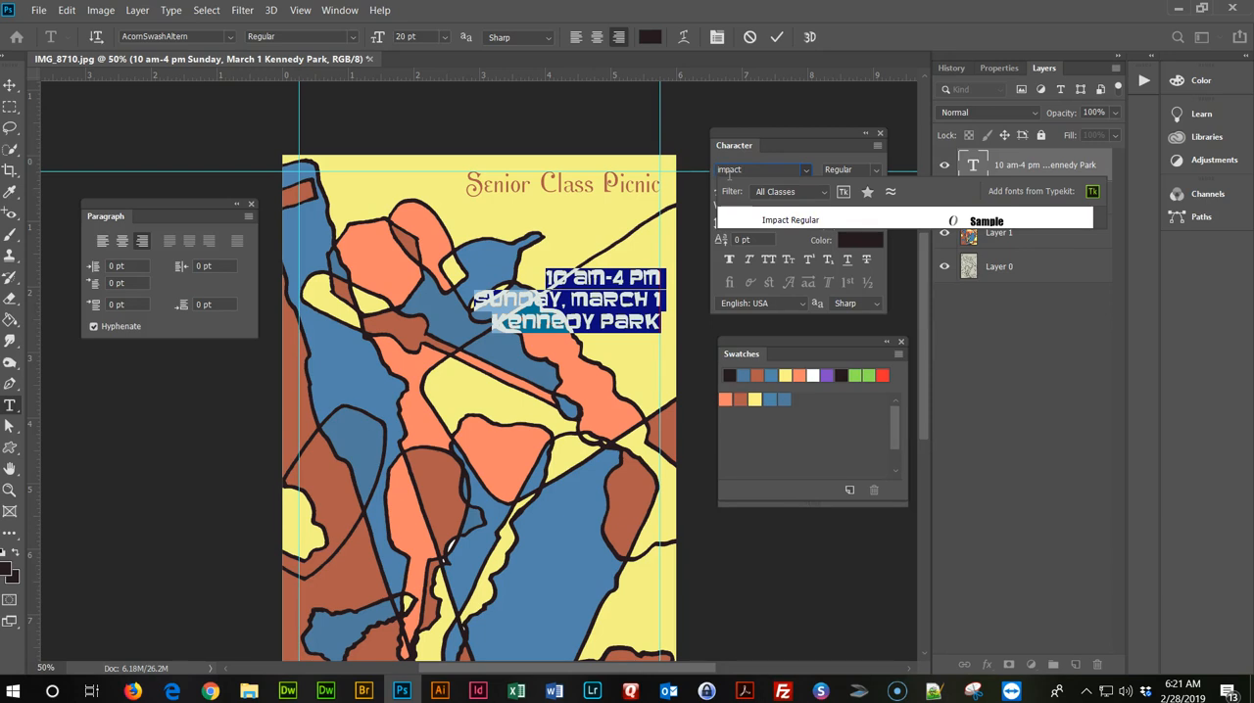
pyautogui.click(798, 220)
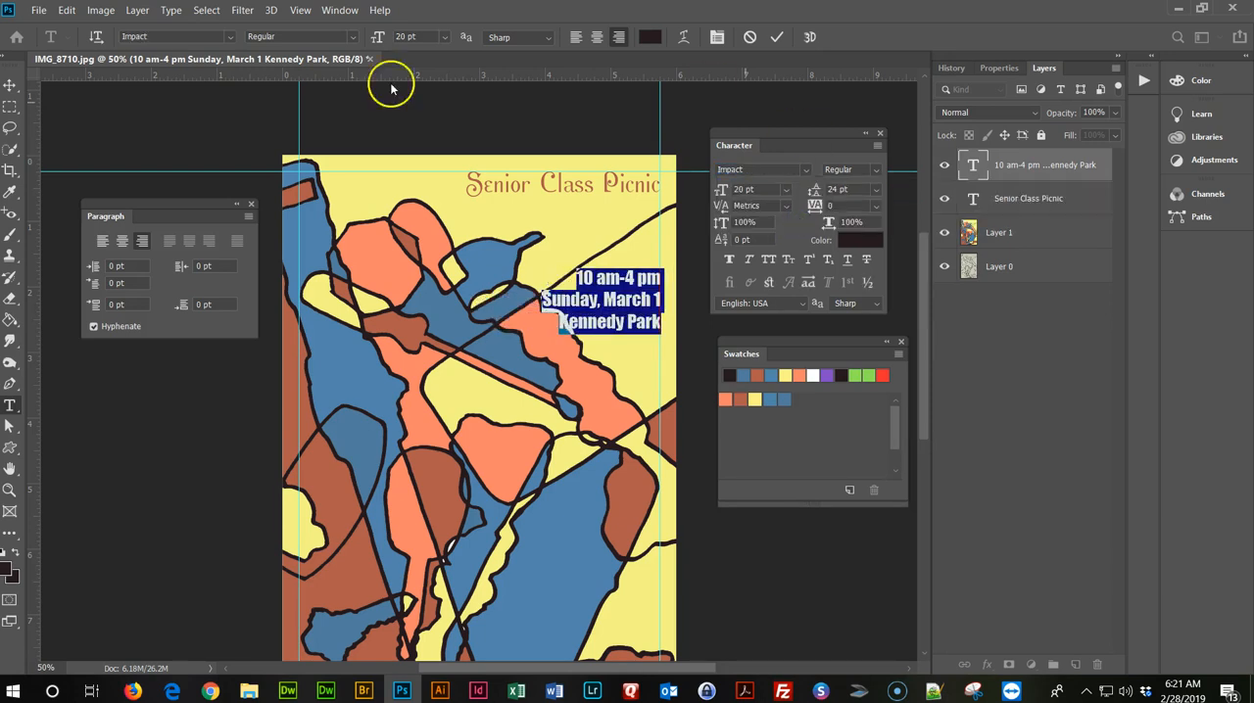
pyautogui.click(9, 85)
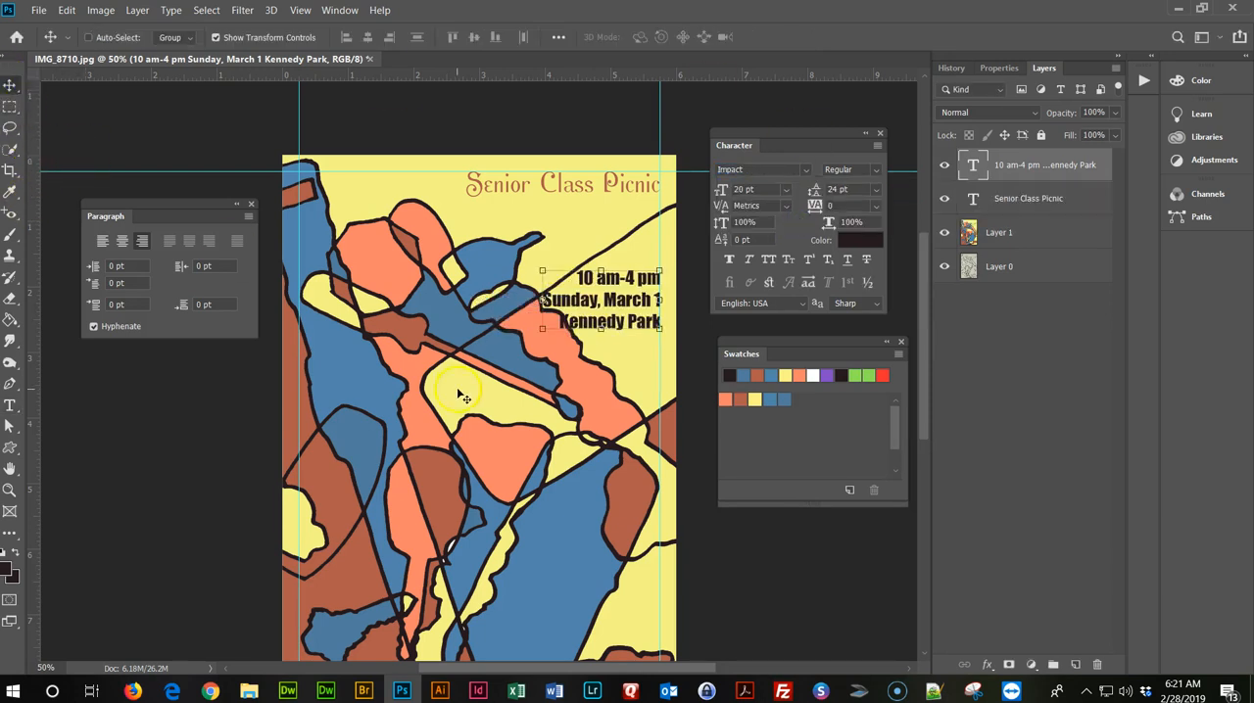
pyautogui.click(621, 361)
pyautogui.moveTo(645, 276)
pyautogui.mouseDown()
pyautogui.moveTo(645, 218)
pyautogui.moveTo(647, 264)
pyautogui.mouseUp()
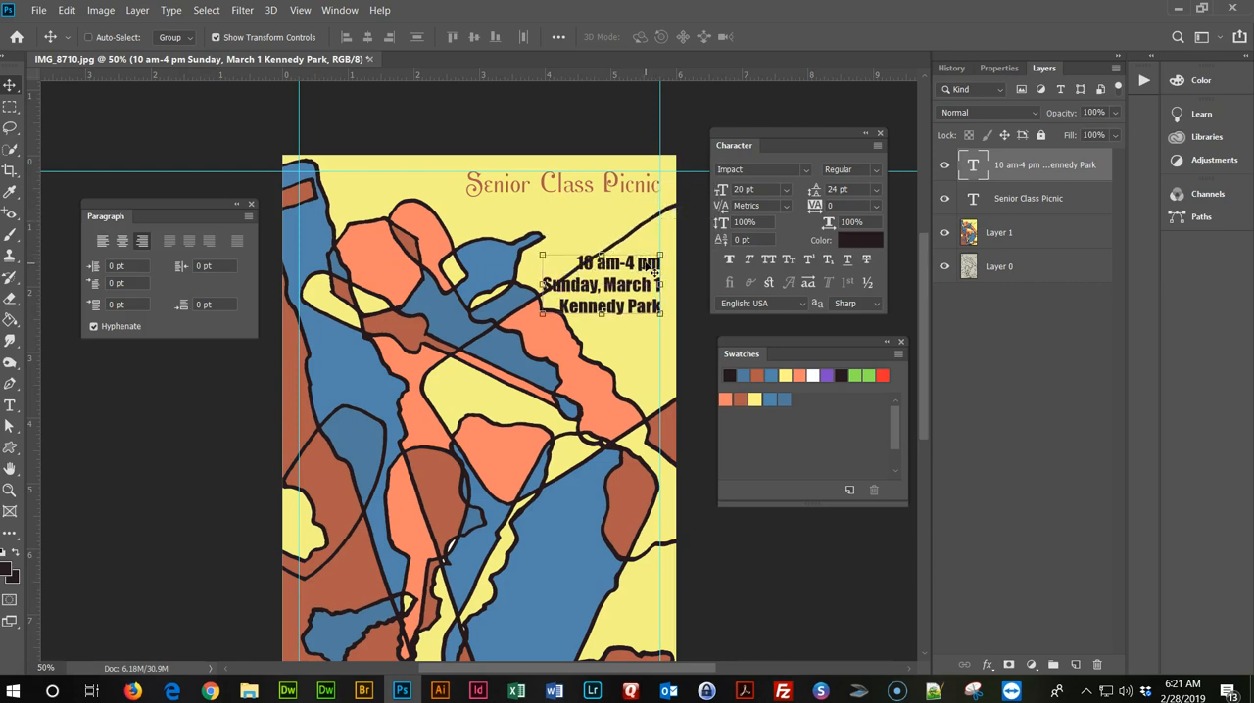
# Change the font of all three event detail lines to Myriad Pro Semibold.
pyautogui.doubleClick(618, 266)
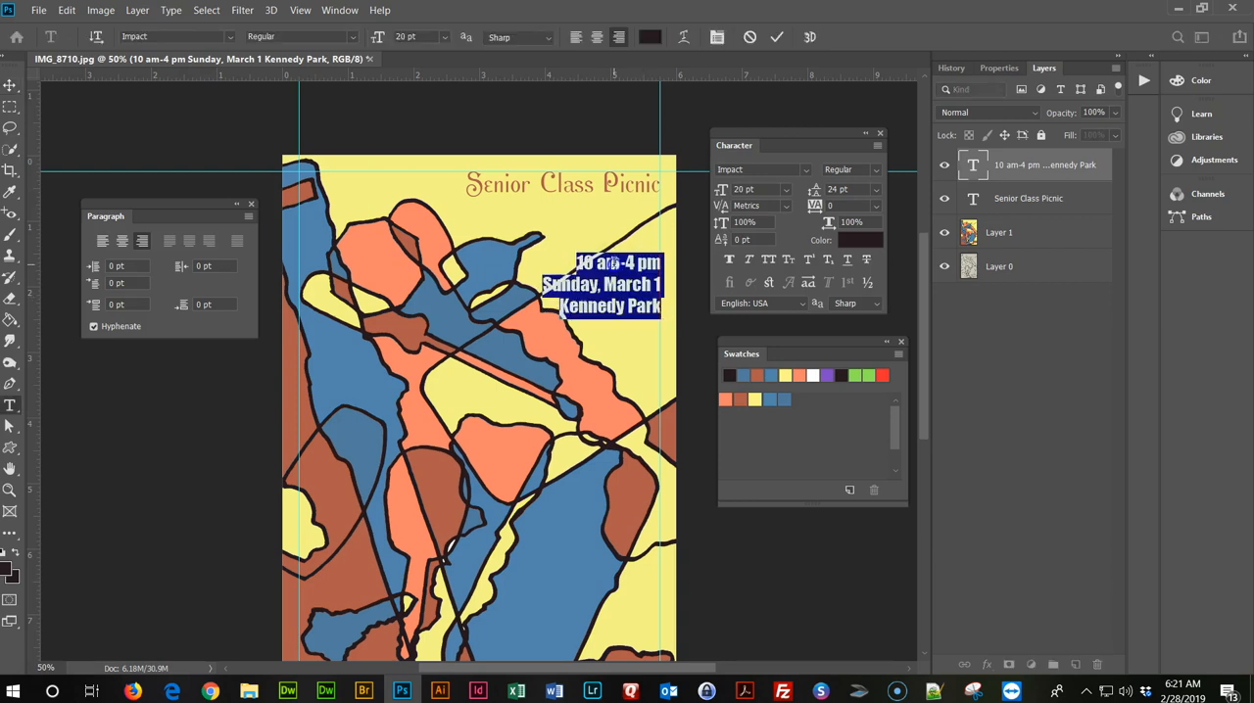
pyautogui.click(717, 169)
pyautogui.moveTo(774, 173); pyautogui.dragTo(710, 165)
pyautogui.write('myriad')
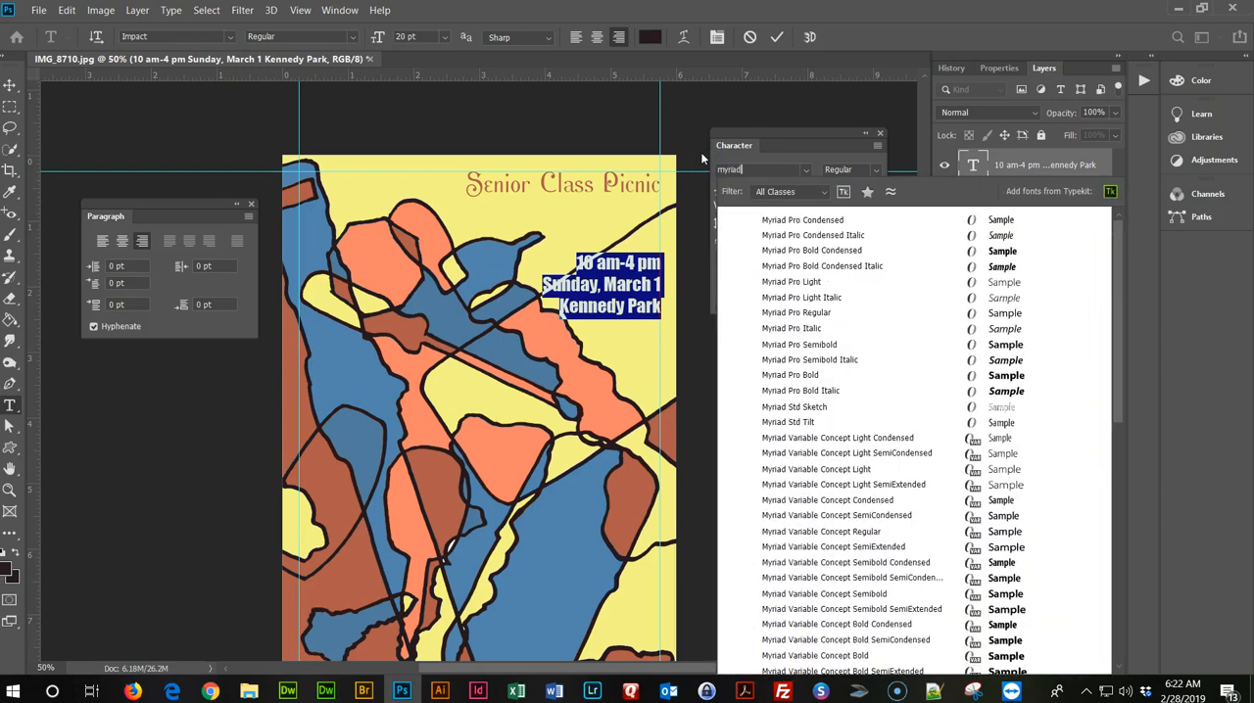
pyautogui.click(789, 221)
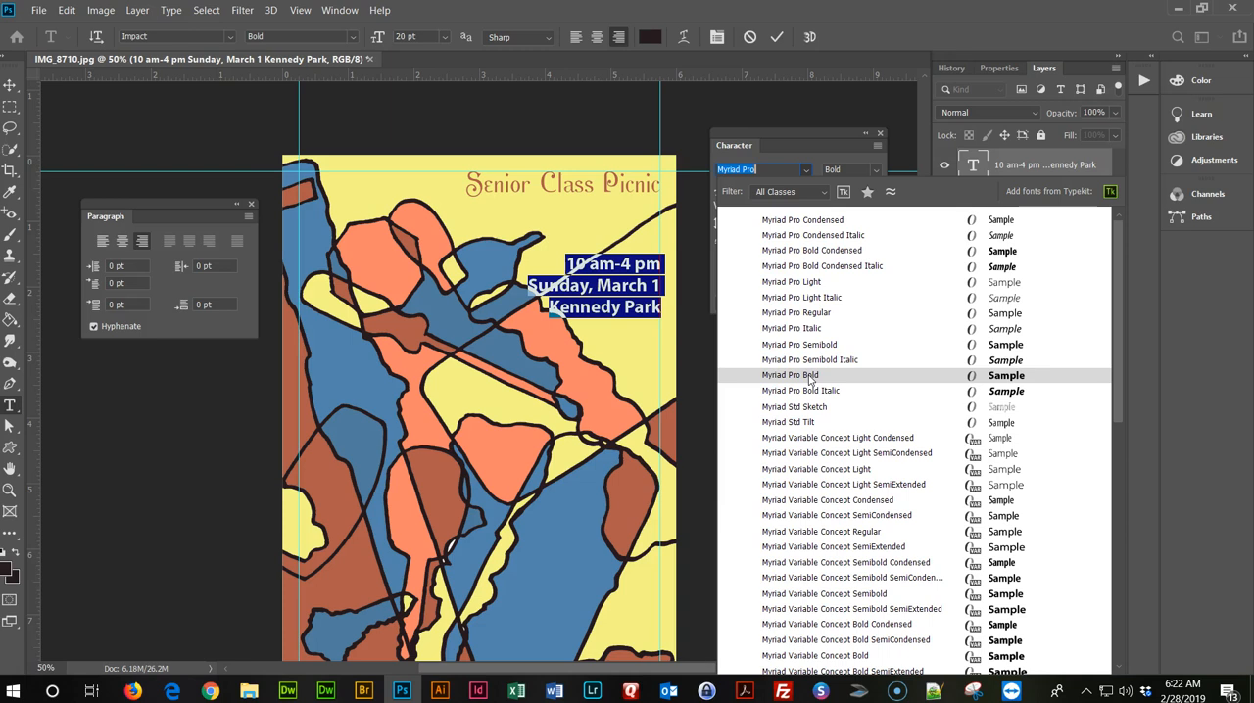
pyautogui.click(818, 346)
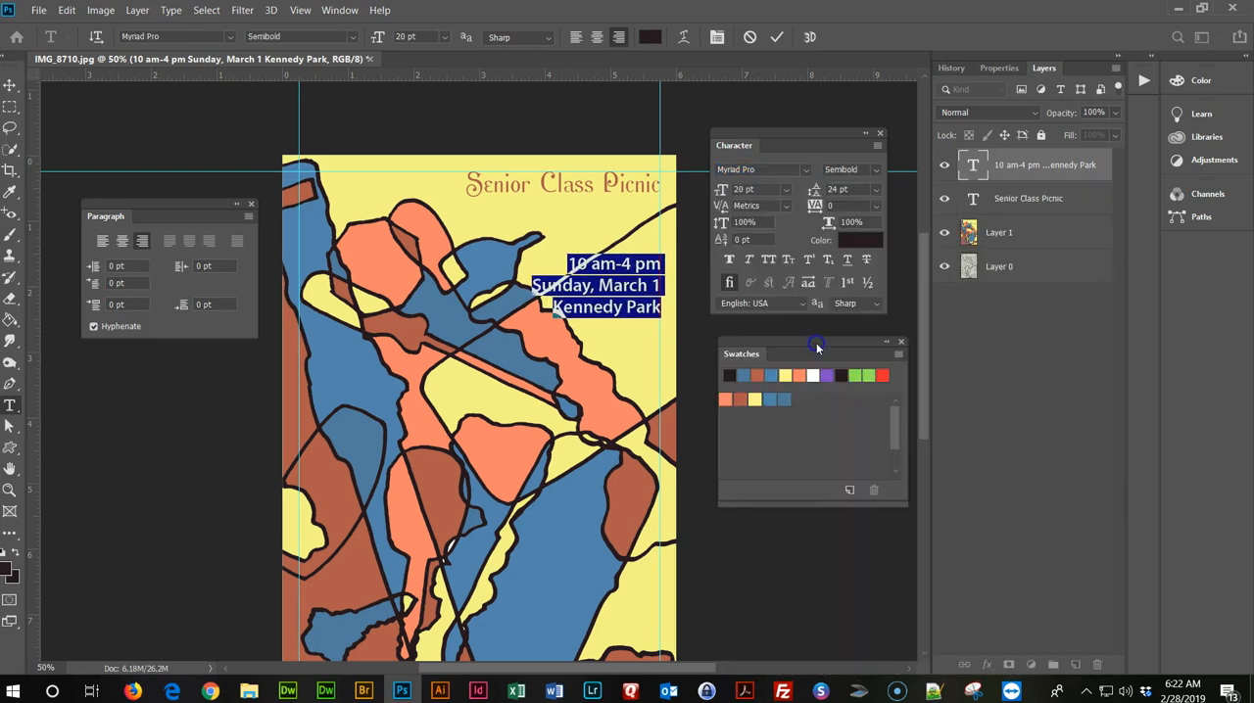
# Set the font size of the event details text to 18 pt.
pyautogui.click(789, 189)
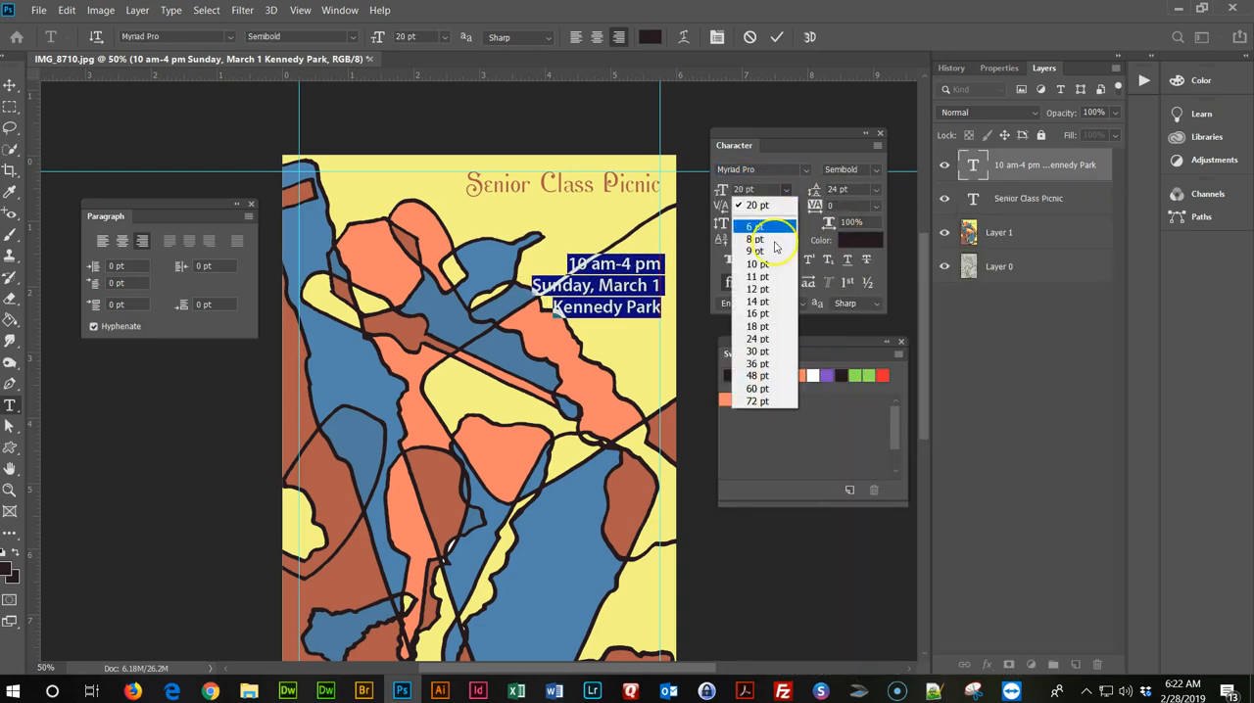
pyautogui.click(764, 325)
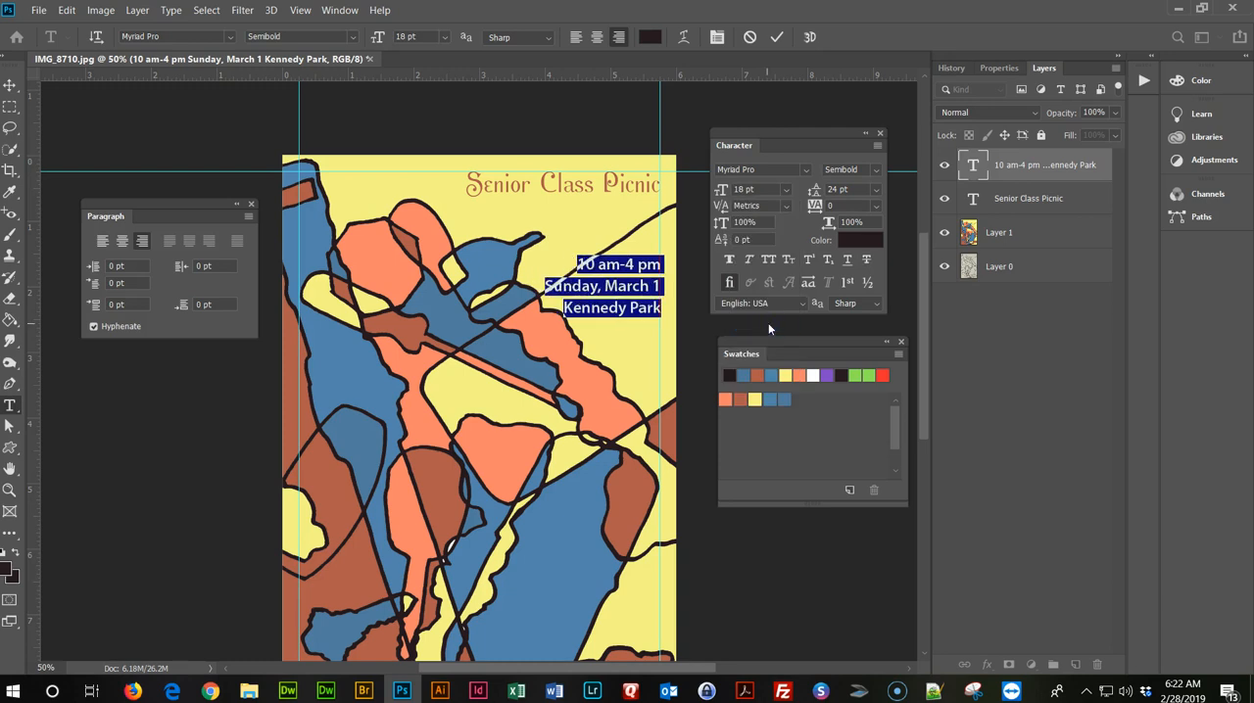
pyautogui.click(11, 85)
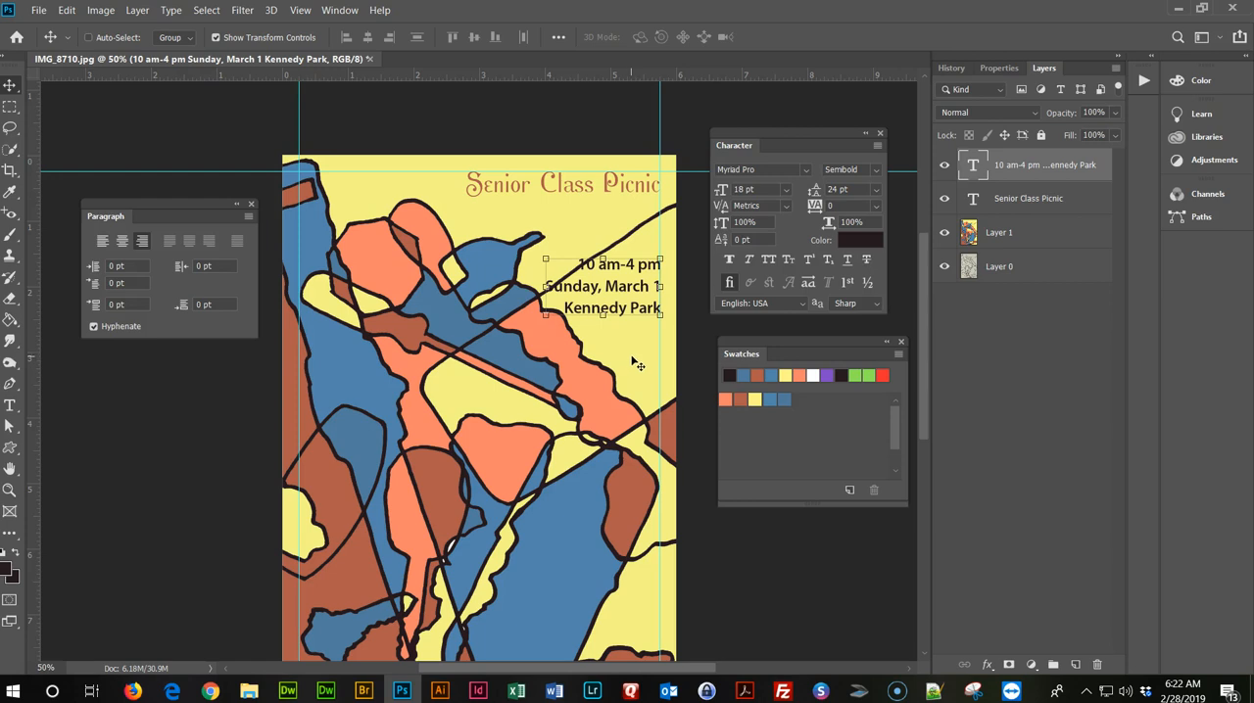
# Set the event details text to 16 pt and move the block slightly down within the yellow area.
pyautogui.doubleClick(614, 264)
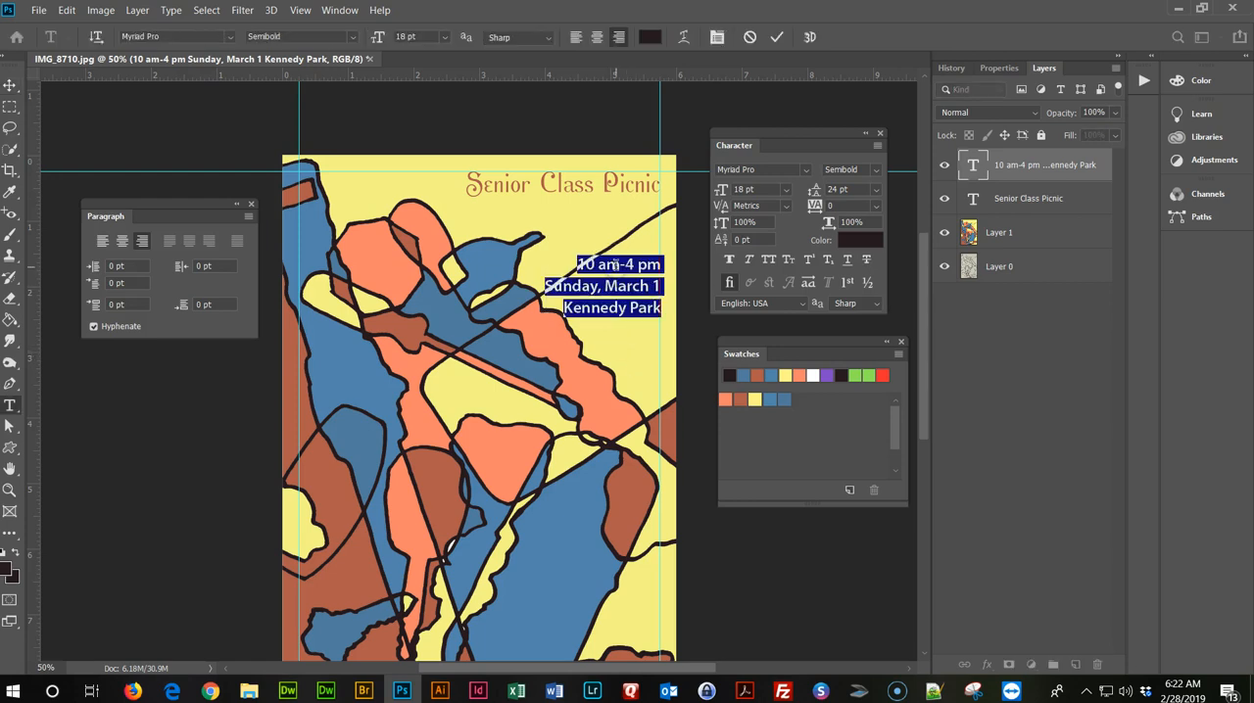
pyautogui.moveTo(578, 262); pyautogui.dragTo(683, 303)
pyautogui.click(785, 190)
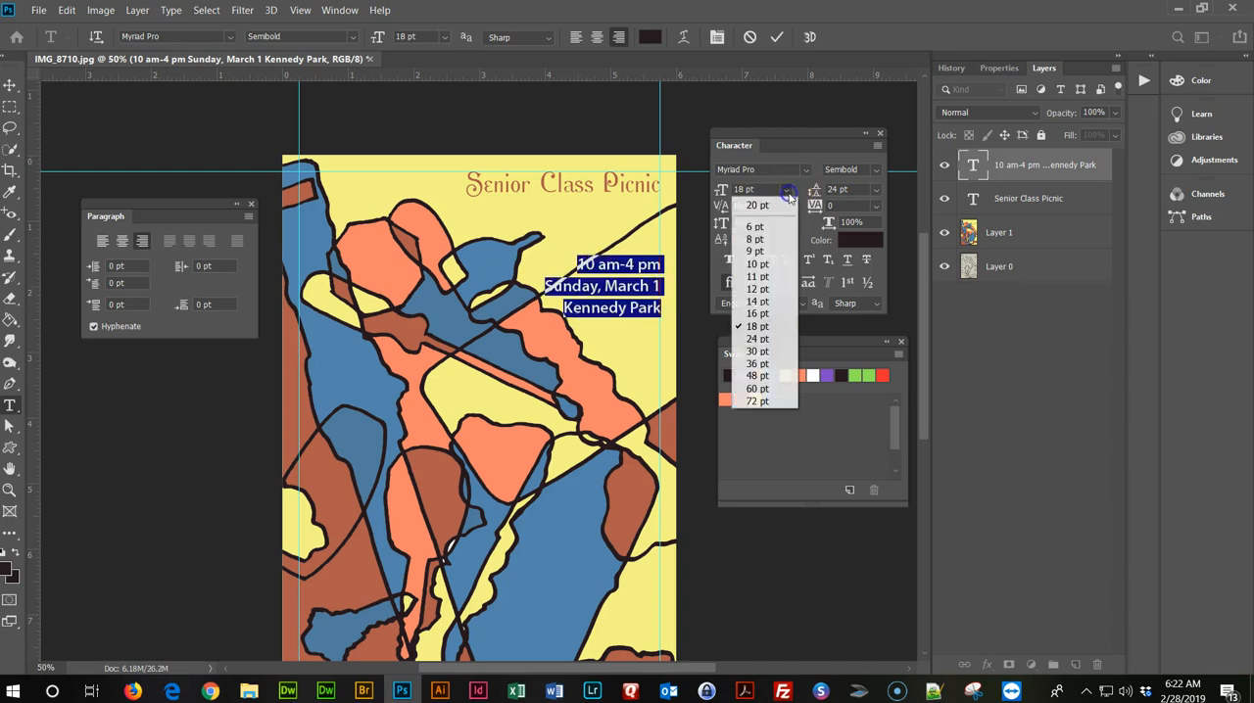
pyautogui.click(762, 314)
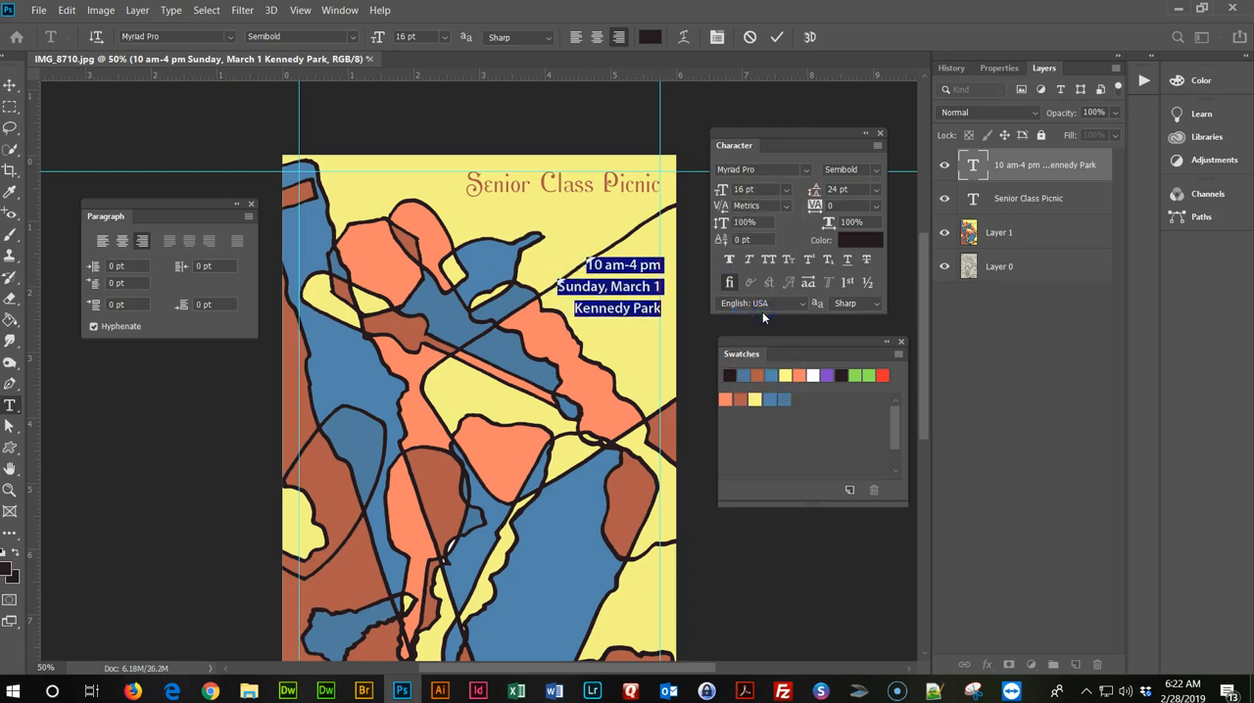
pyautogui.click(10, 85)
pyautogui.moveTo(639, 279); pyautogui.dragTo(636, 276)
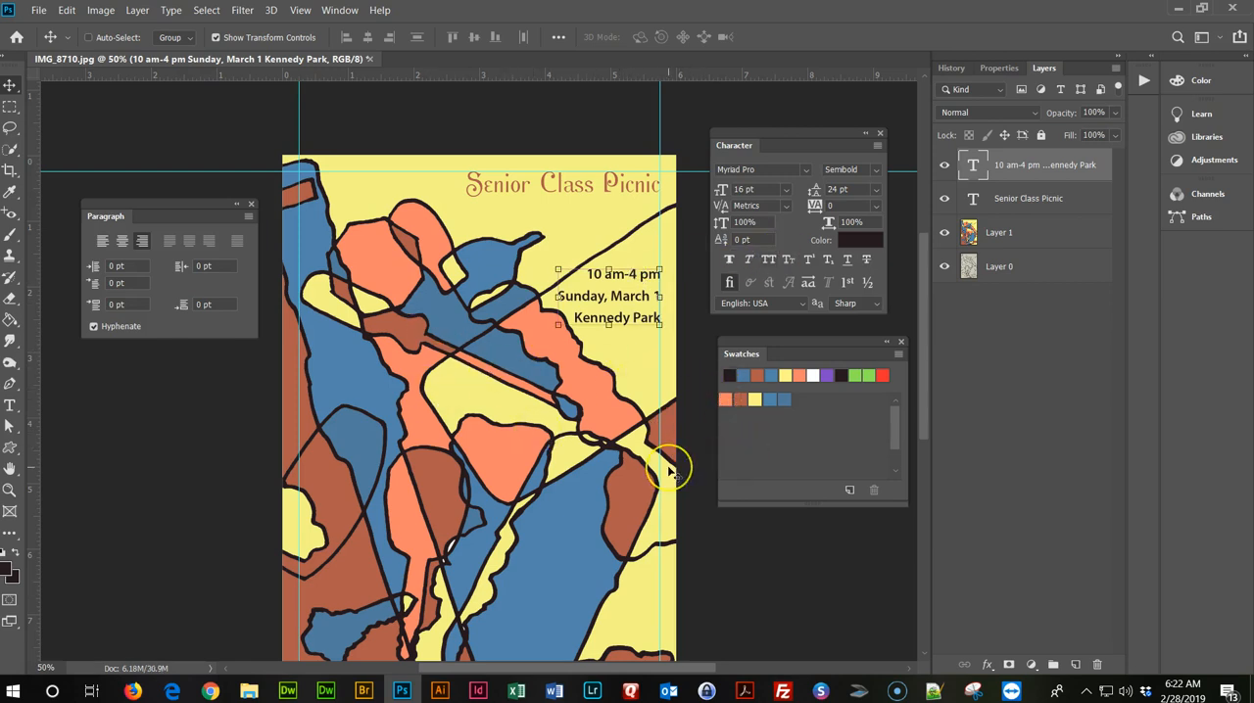
# Select both the Senior Class Picnic and event details text layers and create a new layer group with the default settings.
pyautogui.scroll(-1, 632, 481)
pyautogui.scroll(1, 632, 480)
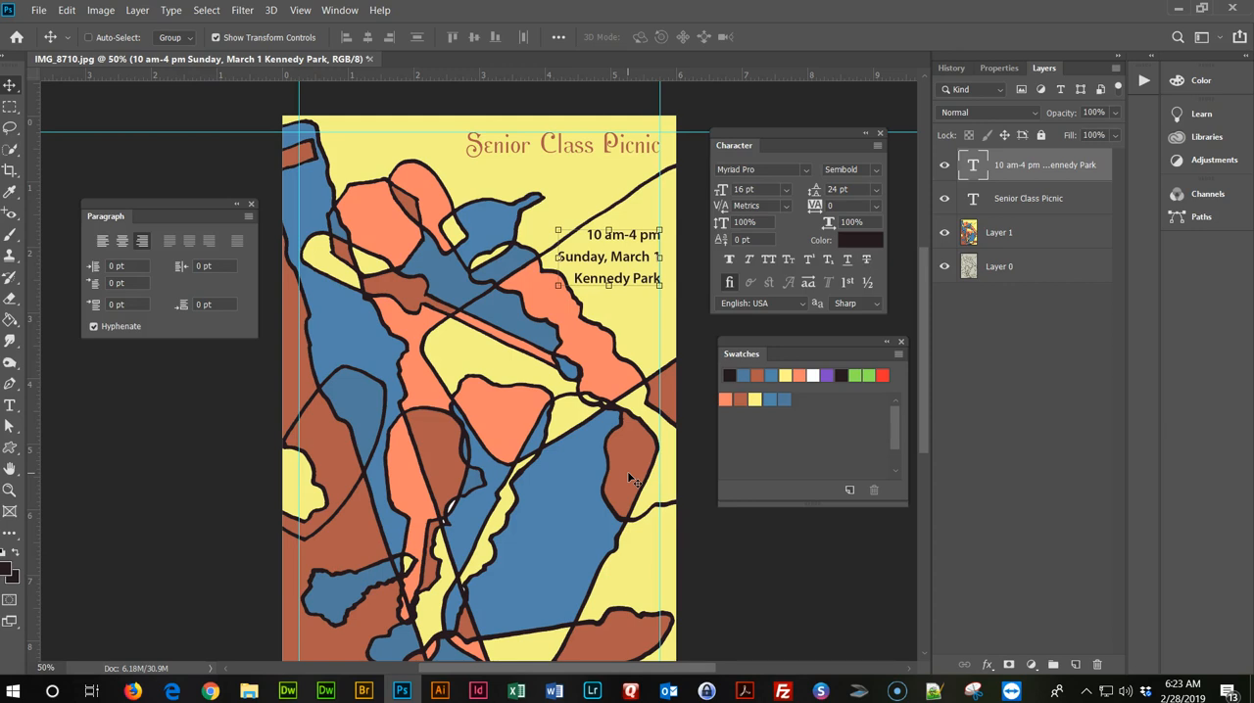
pyautogui.keyDown('shift'); pyautogui.click(1048, 199); pyautogui.keyUp('shift')
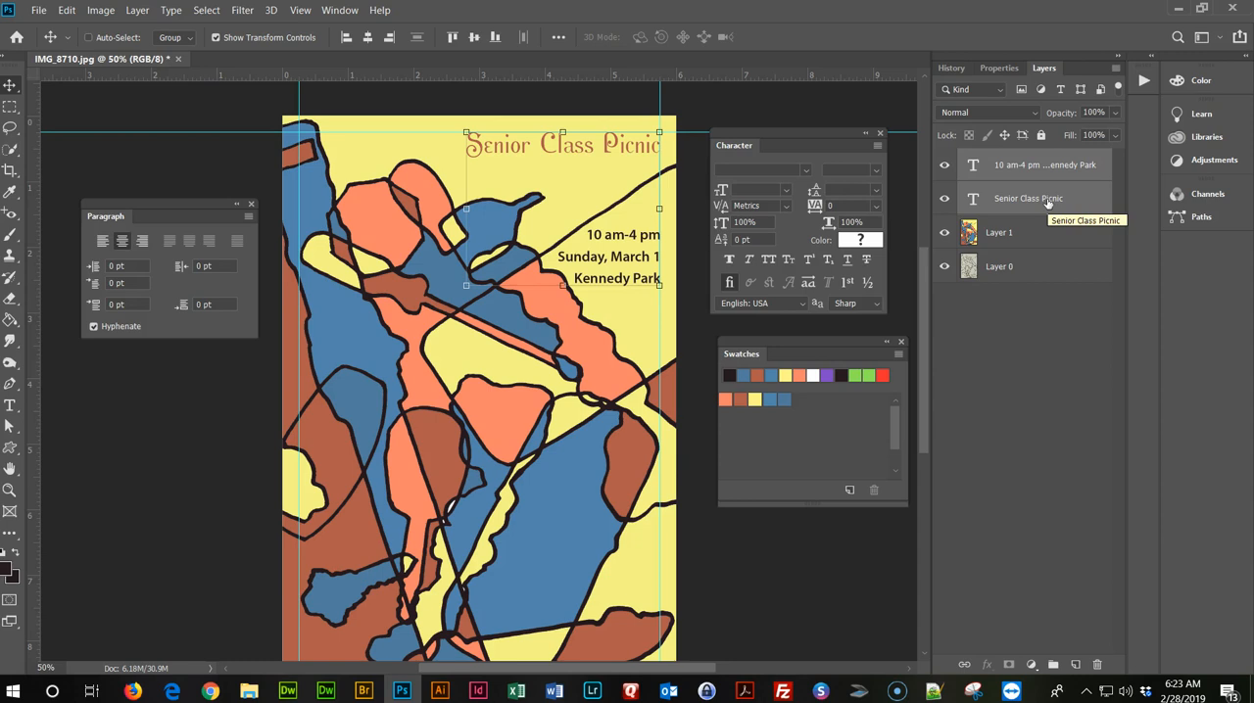
pyautogui.click(1116, 67)
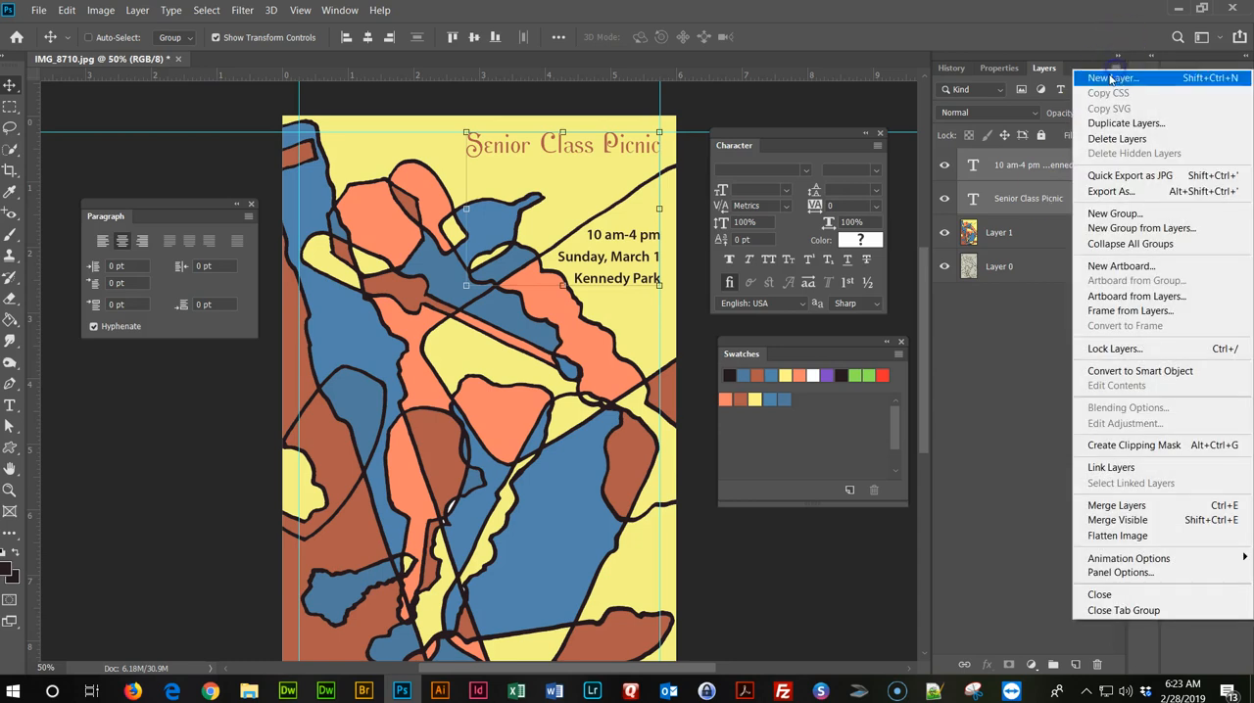
pyautogui.click(1121, 213)
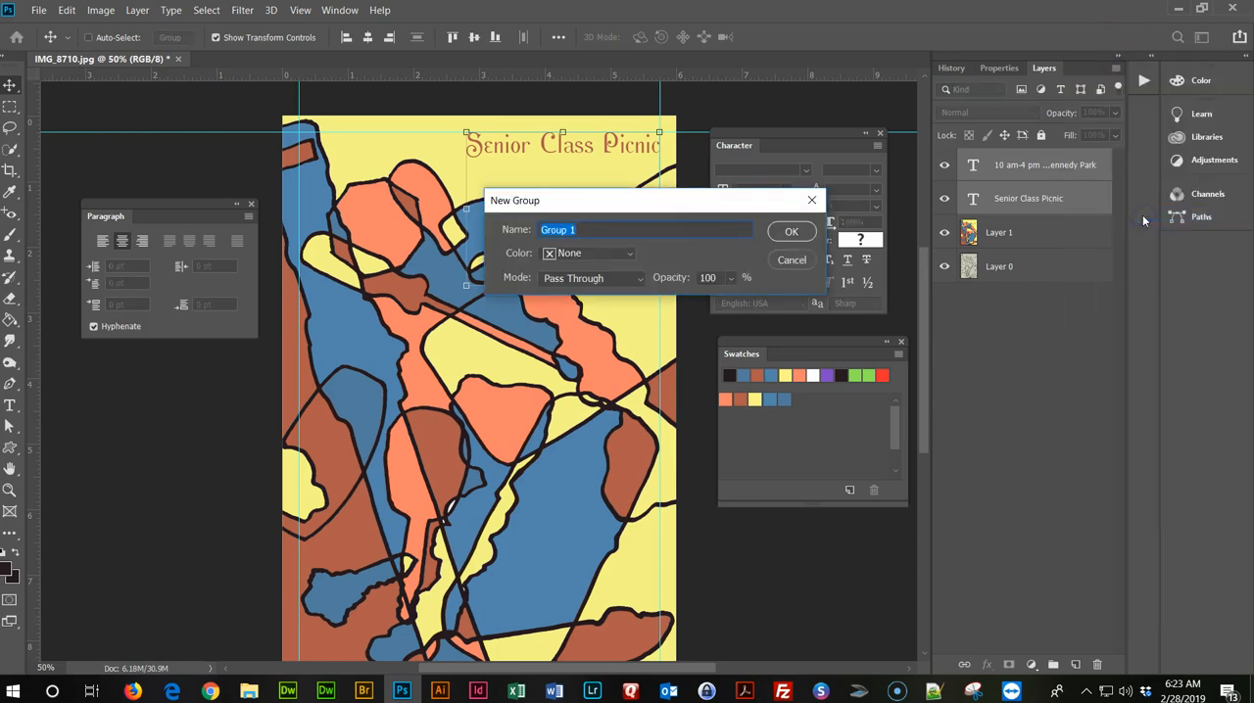
pyautogui.click(786, 231)
# Rename the new layer group as type trial 1 and hide it.
pyautogui.doubleClick(1016, 158)
pyautogui.write('type trai 1')
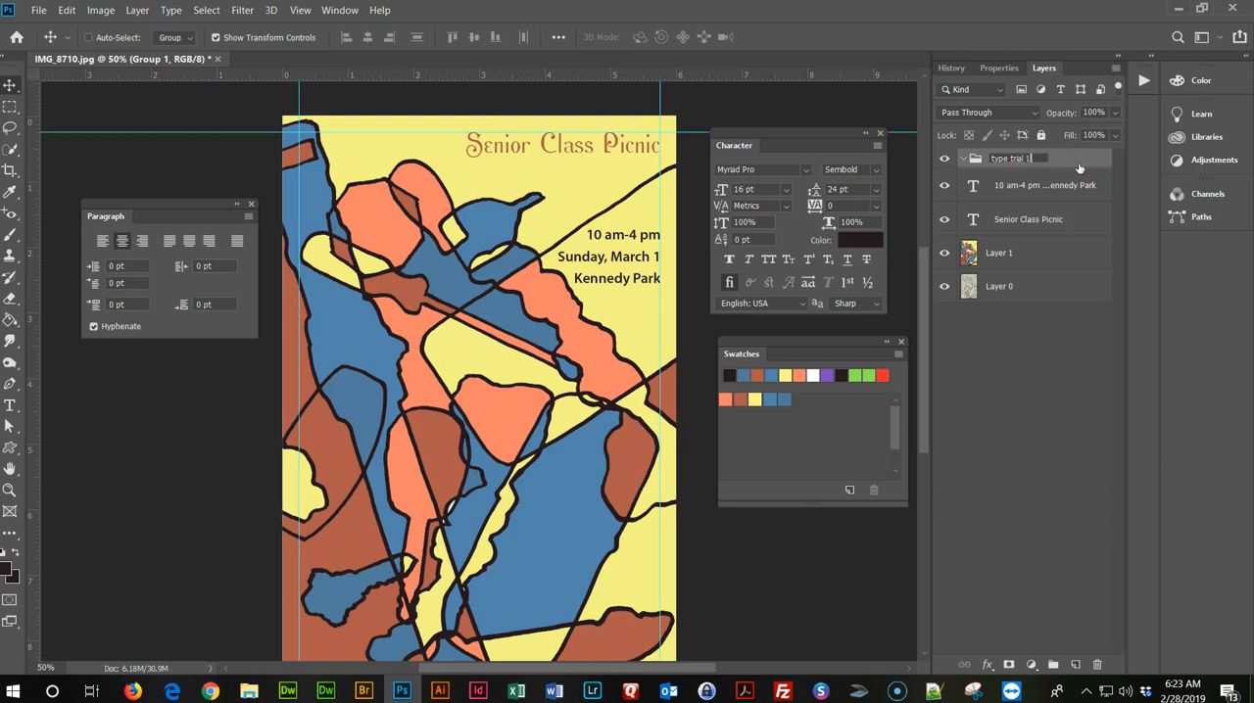
pyautogui.press('Return')
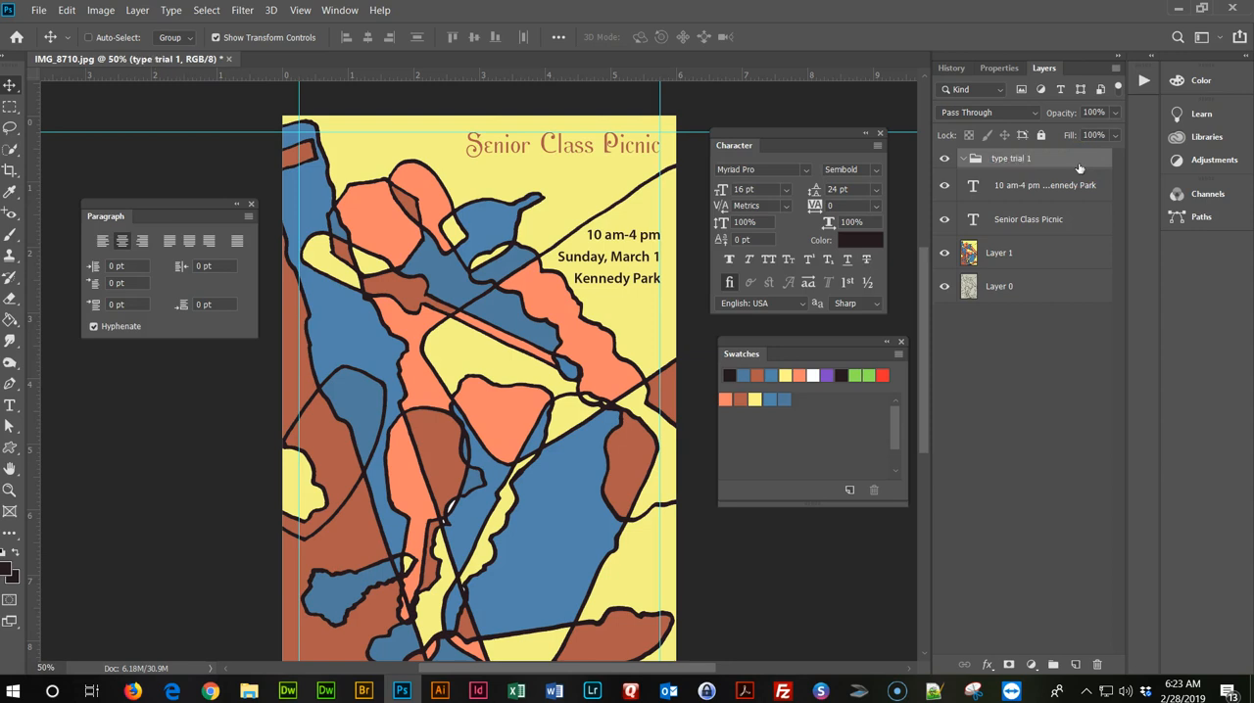
pyautogui.click(944, 158)
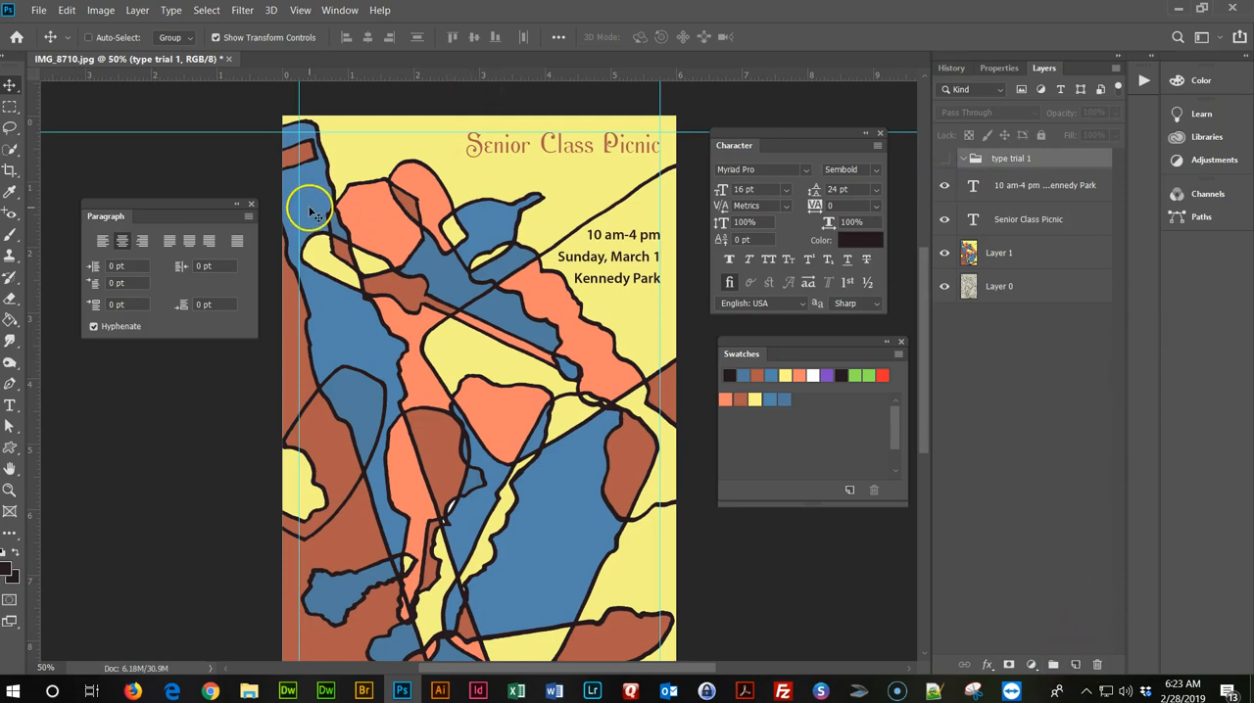
# Move the event details and Senior Class Picnic text layers into the type trial 1 group, hide the group and deselect all layers.
pyautogui.click(1017, 186)
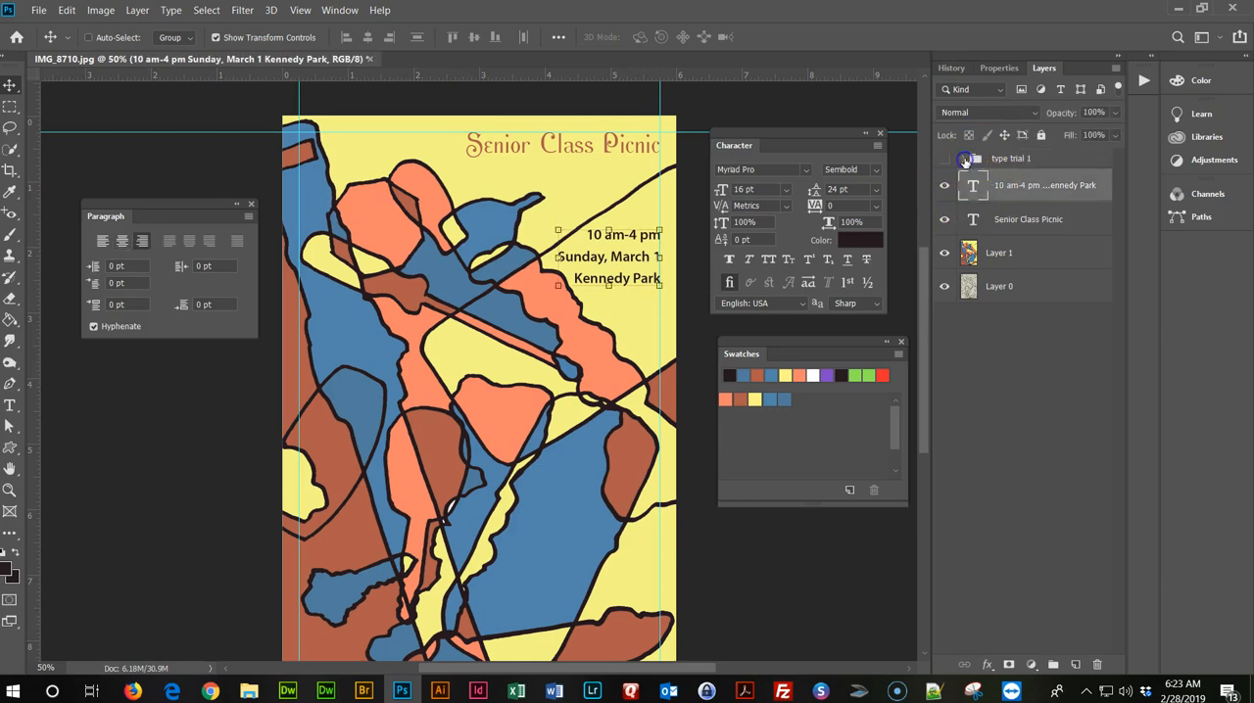
pyautogui.click(943, 160)
pyautogui.keyDown('shift'); pyautogui.click(1037, 215); pyautogui.keyUp('shift')
pyautogui.moveTo(1037, 186); pyautogui.dragTo(1024, 160)
pyautogui.click(1037, 159)
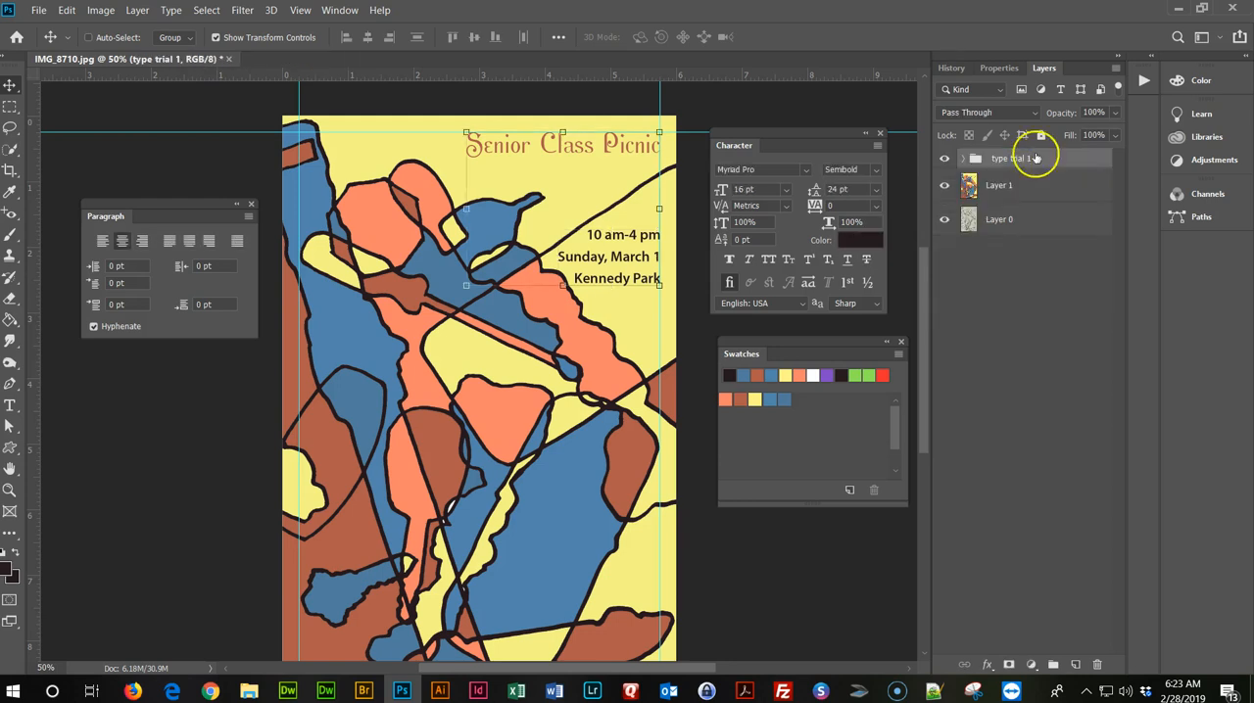
pyautogui.click(945, 158)
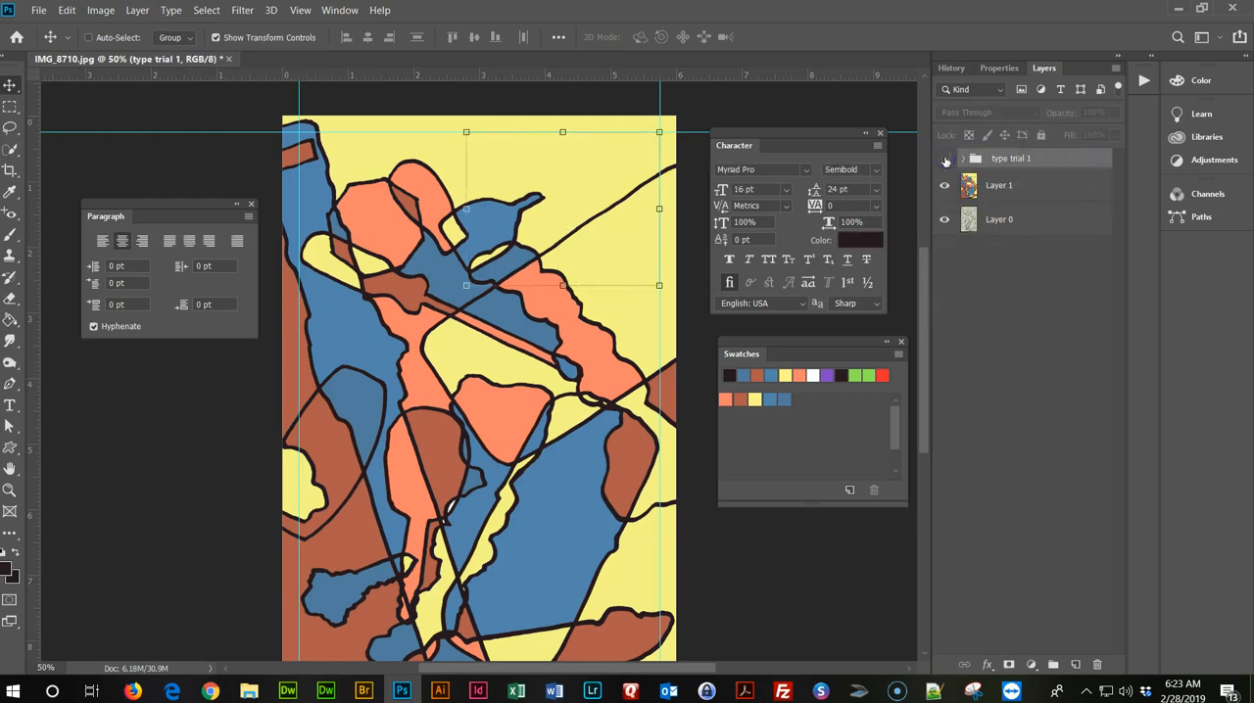
pyautogui.click(1019, 338)
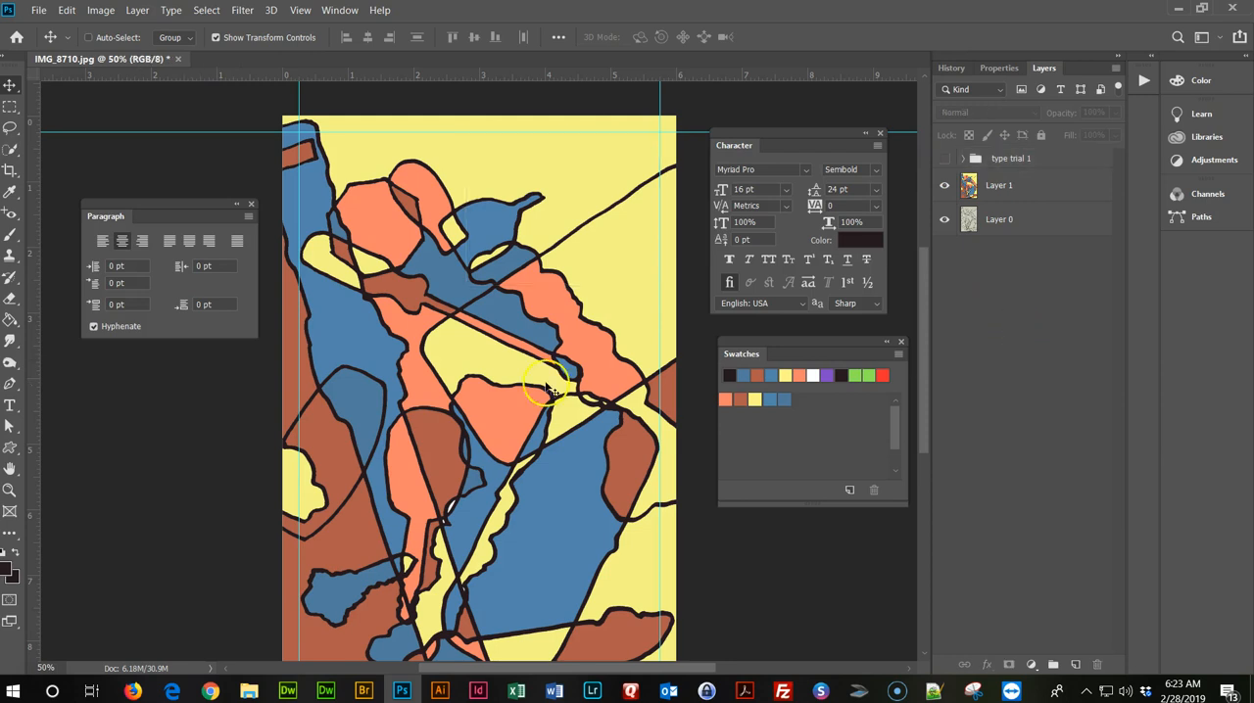
# Start a new line of text in the yellow area near the poster's top edge and set its font to A Love of Thunder.
pyautogui.click(12, 408)
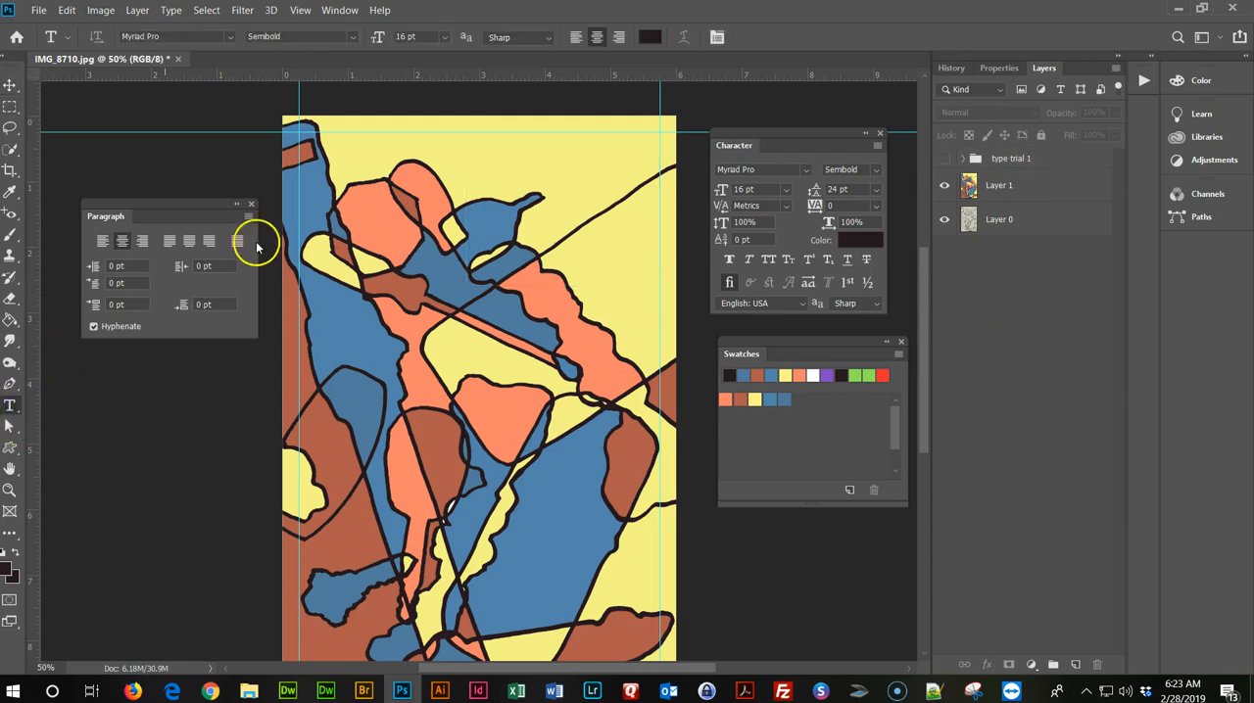
pyautogui.click(490, 149)
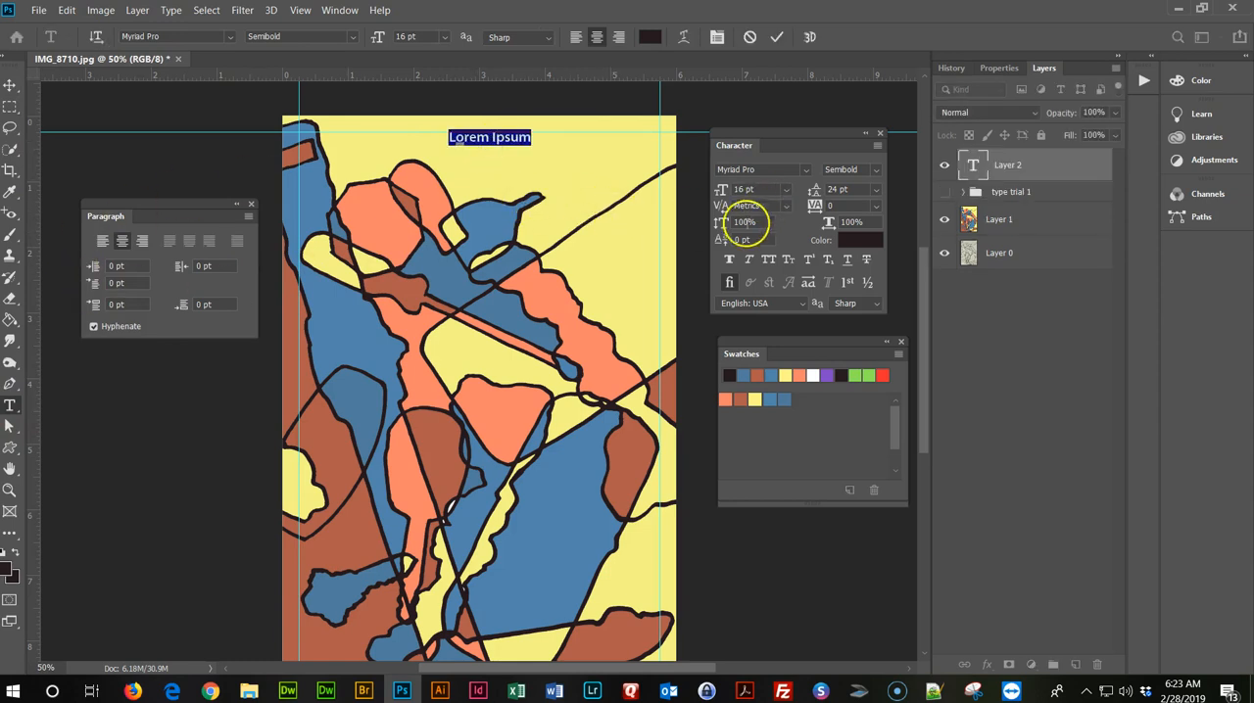
pyautogui.click(807, 171)
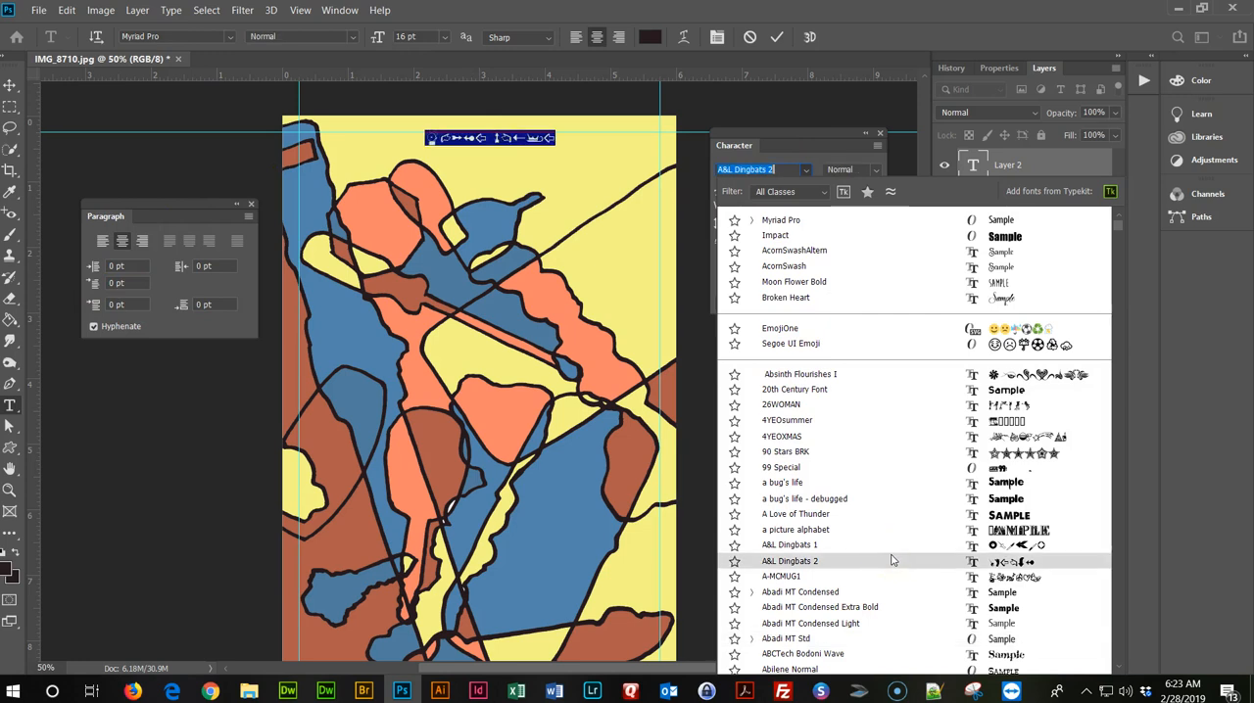
pyautogui.click(868, 516)
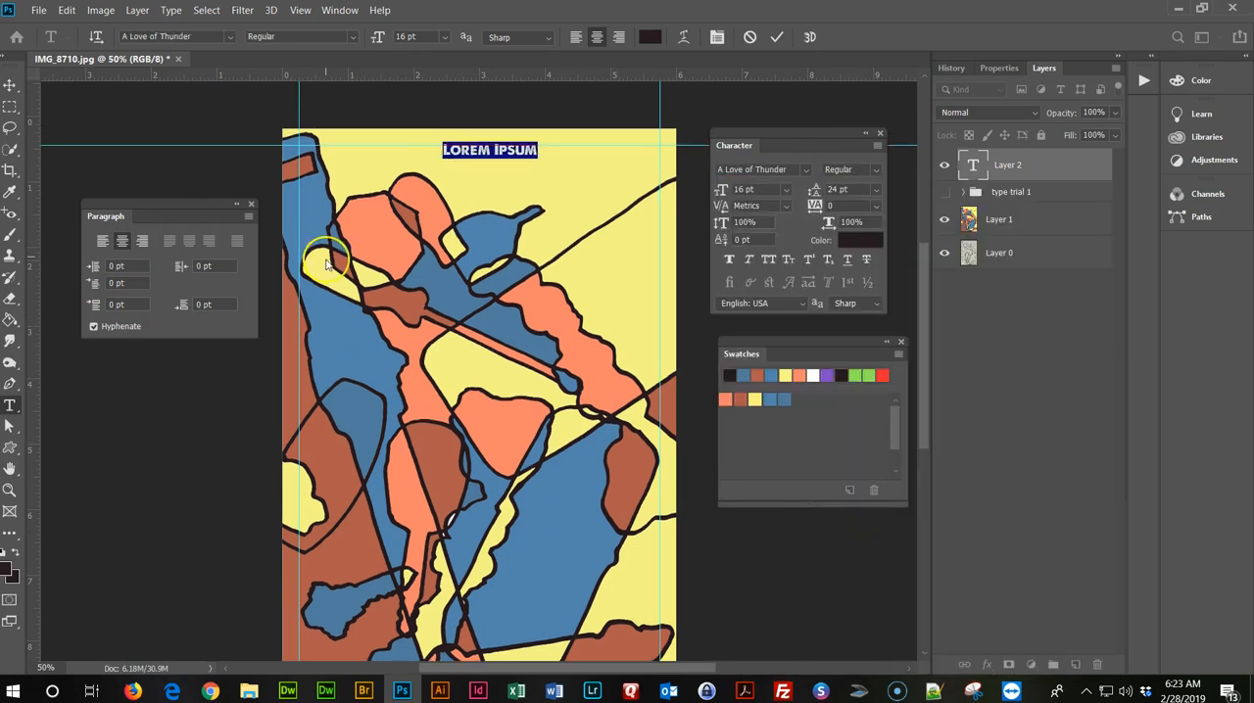
# Replace the placeholder text with Senior Class Picnic.
pyautogui.tripleClick(515, 150)
pyautogui.write('S')
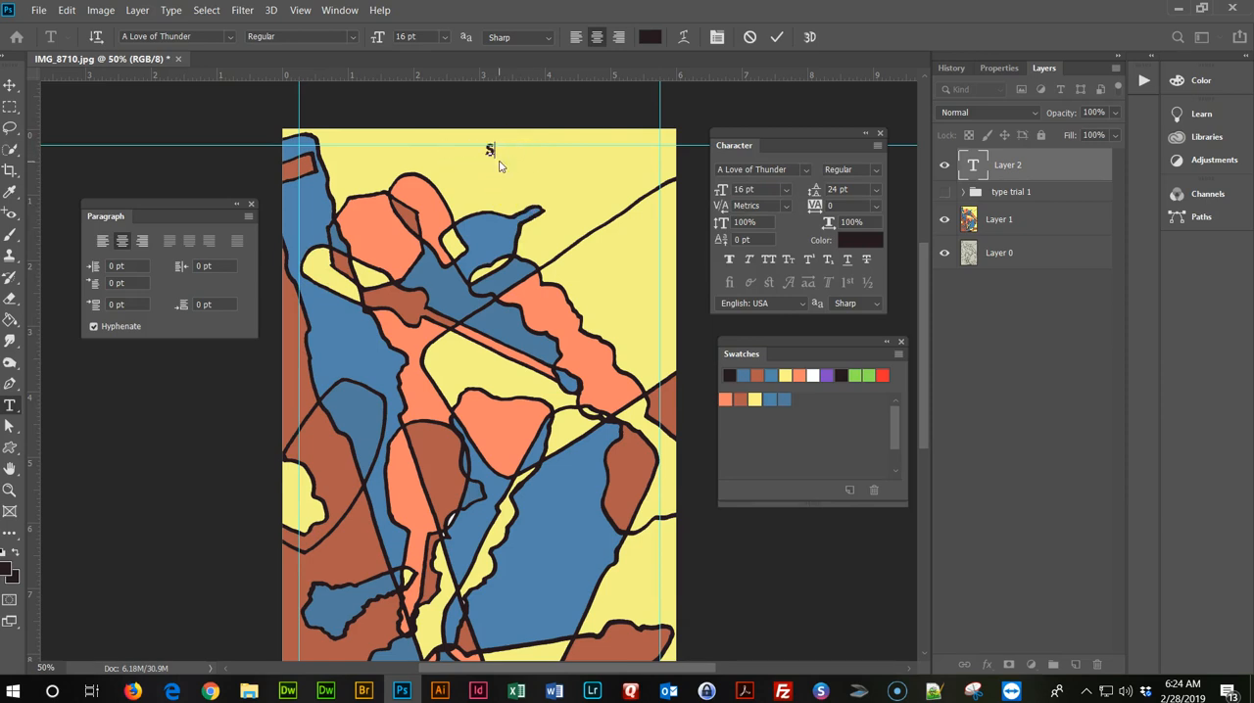
pyautogui.write('enior Class Picnic')
# Set the new title to 24 pt and align its end with the right margin guide, just below the top guide.
pyautogui.tripleClick(499, 152)
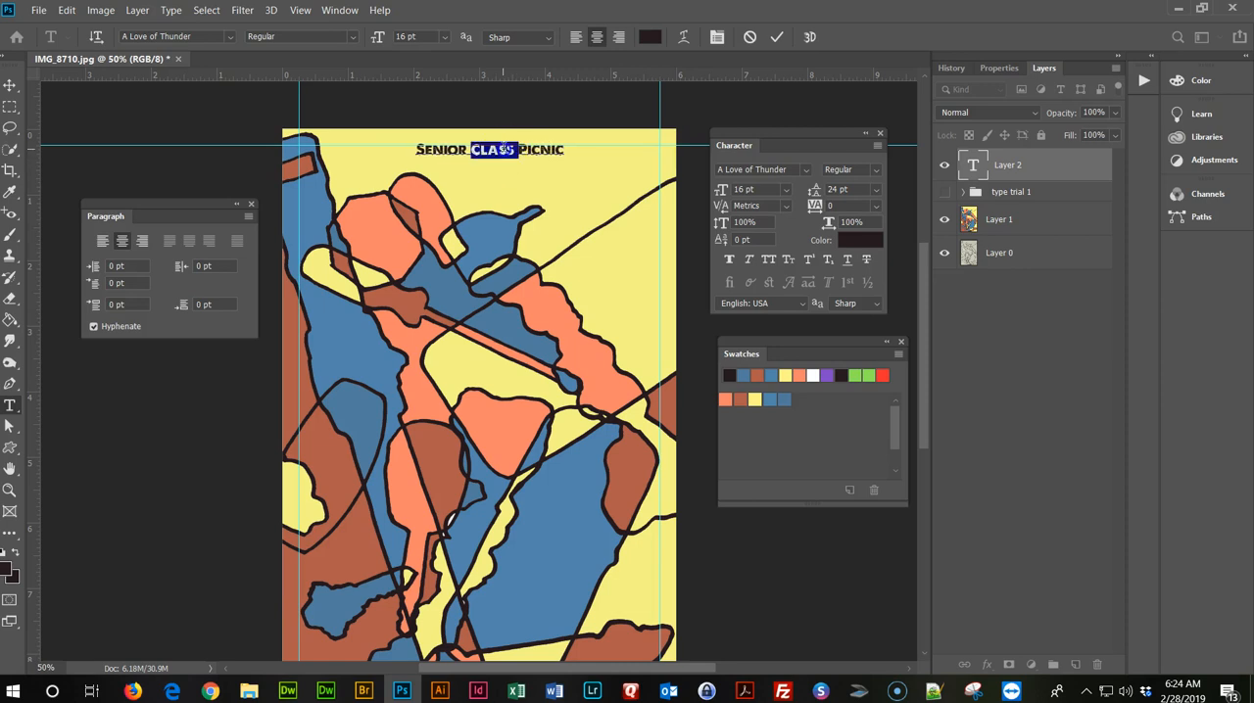
pyautogui.click(786, 189)
pyautogui.click(791, 341)
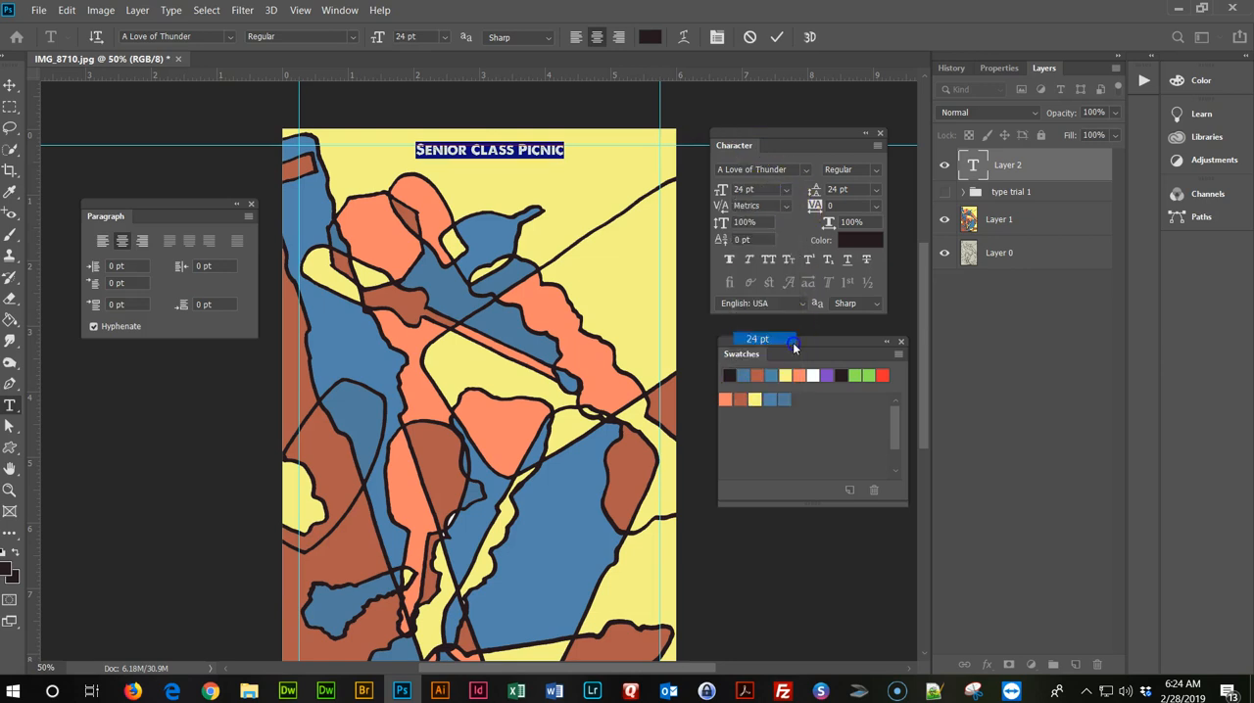
pyautogui.click(10, 84)
pyautogui.click(490, 140)
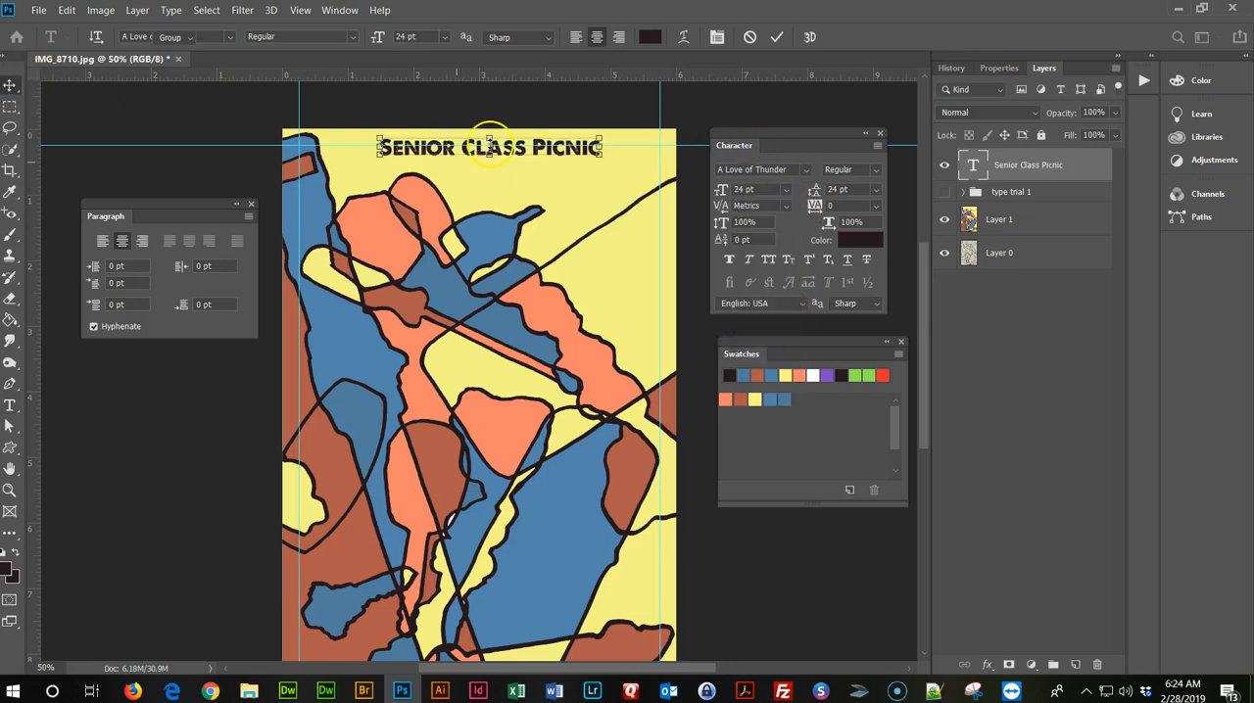
pyautogui.moveTo(503, 143); pyautogui.dragTo(563, 154)
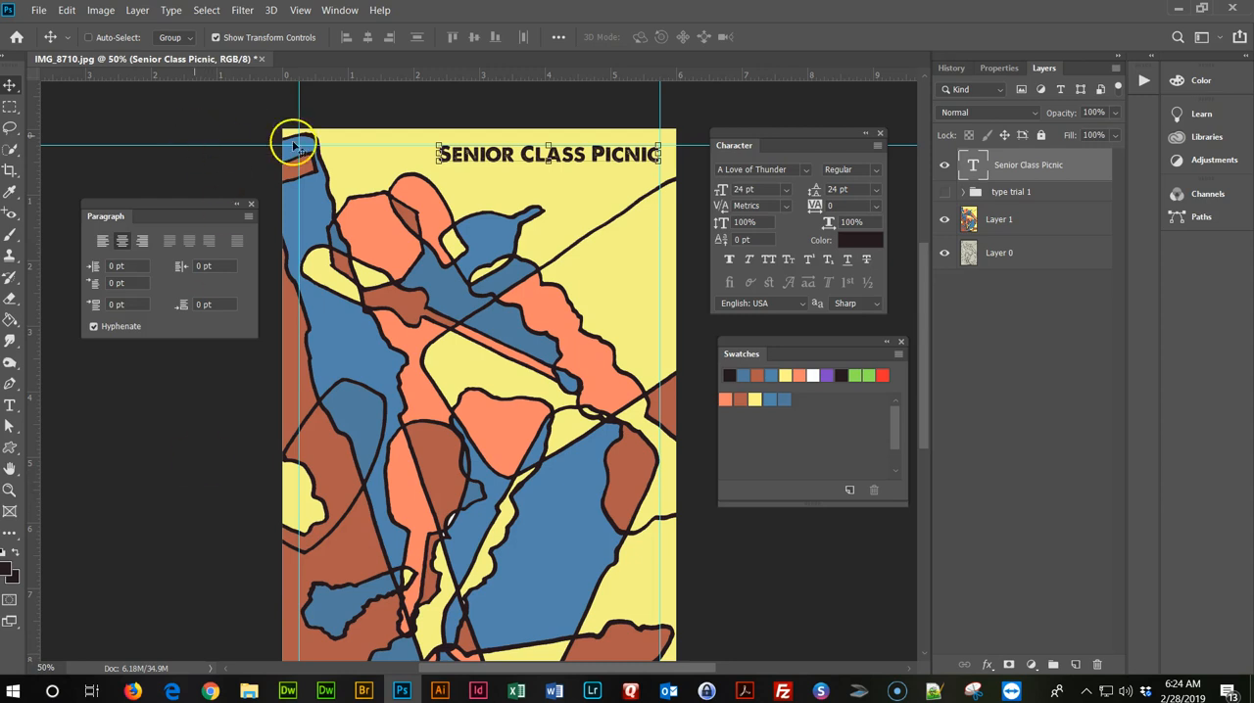
# Move the Senior Class Picnic title down to the lower part of the poster, centred horizontally between the side margin guides.
pyautogui.moveTo(554, 157); pyautogui.dragTo(462, 556)
pyautogui.moveTo(486, 556); pyautogui.dragTo(514, 561)
pyautogui.scroll(-4, 516, 490)
pyautogui.moveTo(522, 415); pyautogui.dragTo(542, 431)
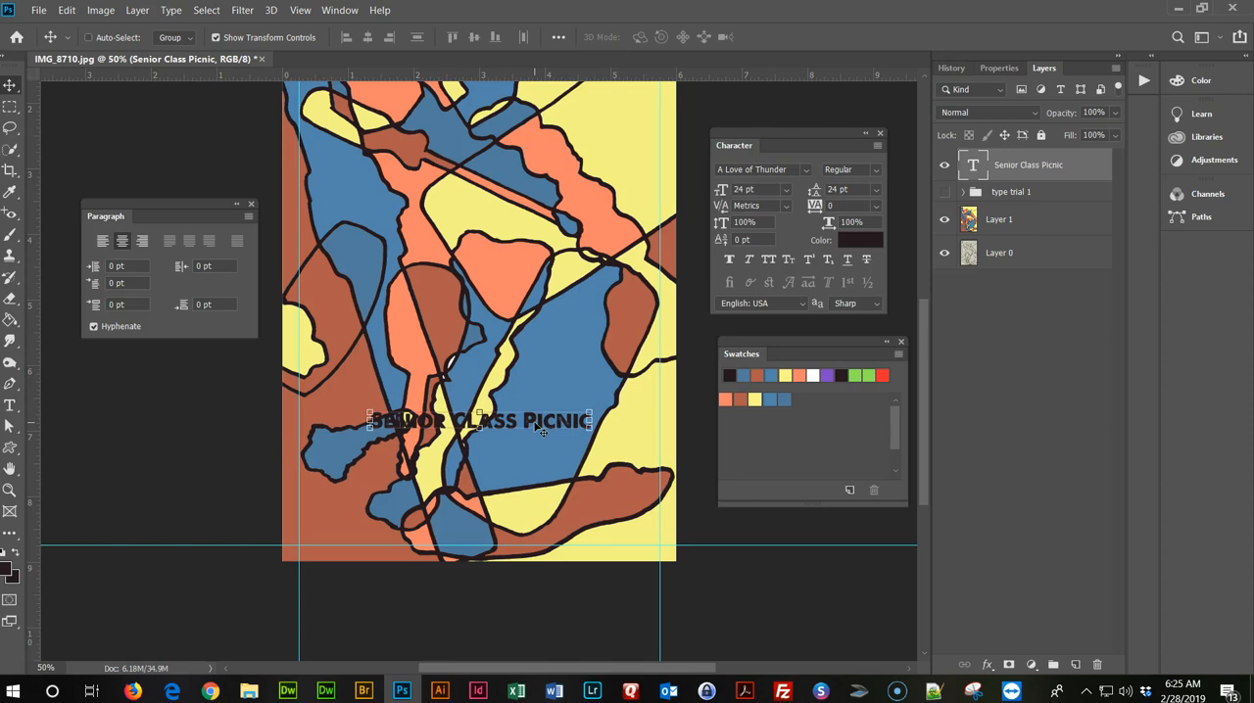
pyautogui.click(199, 428)
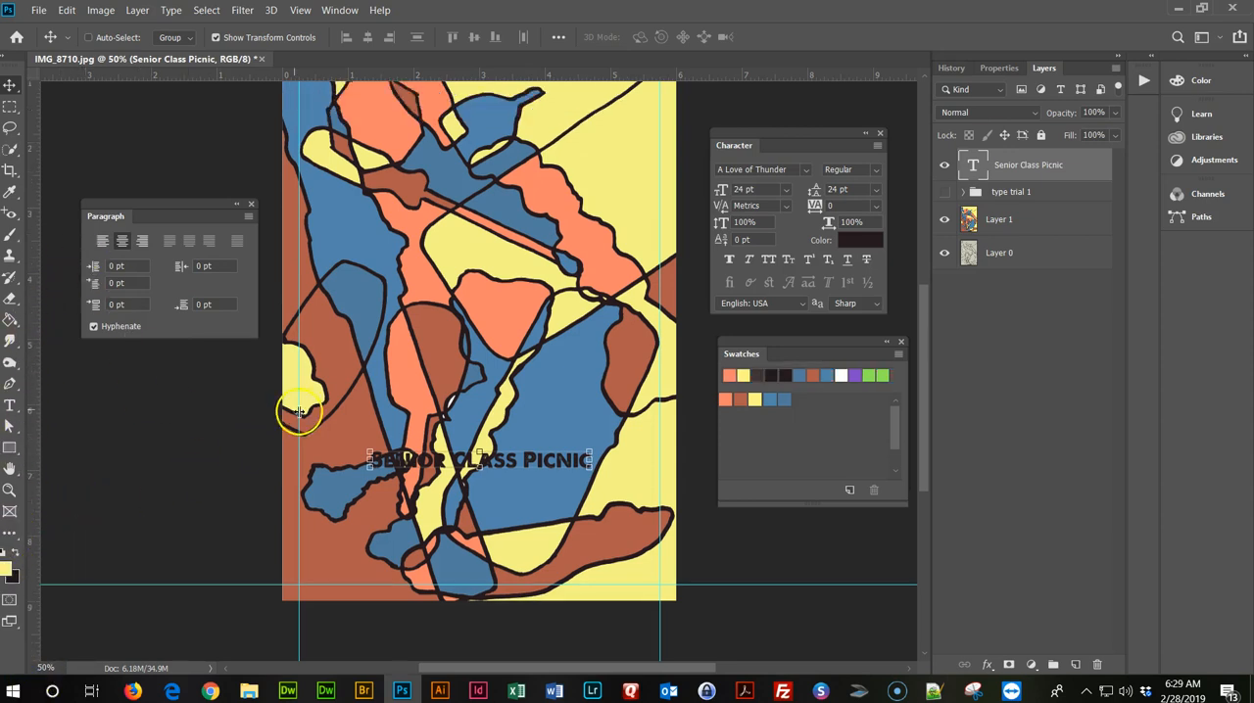
# Draw a coral rectangle without a stroke, about 1193 by 287 px, across the poster's width over the Senior Class Picnic title.
pyautogui.scroll(1, 279, 420)
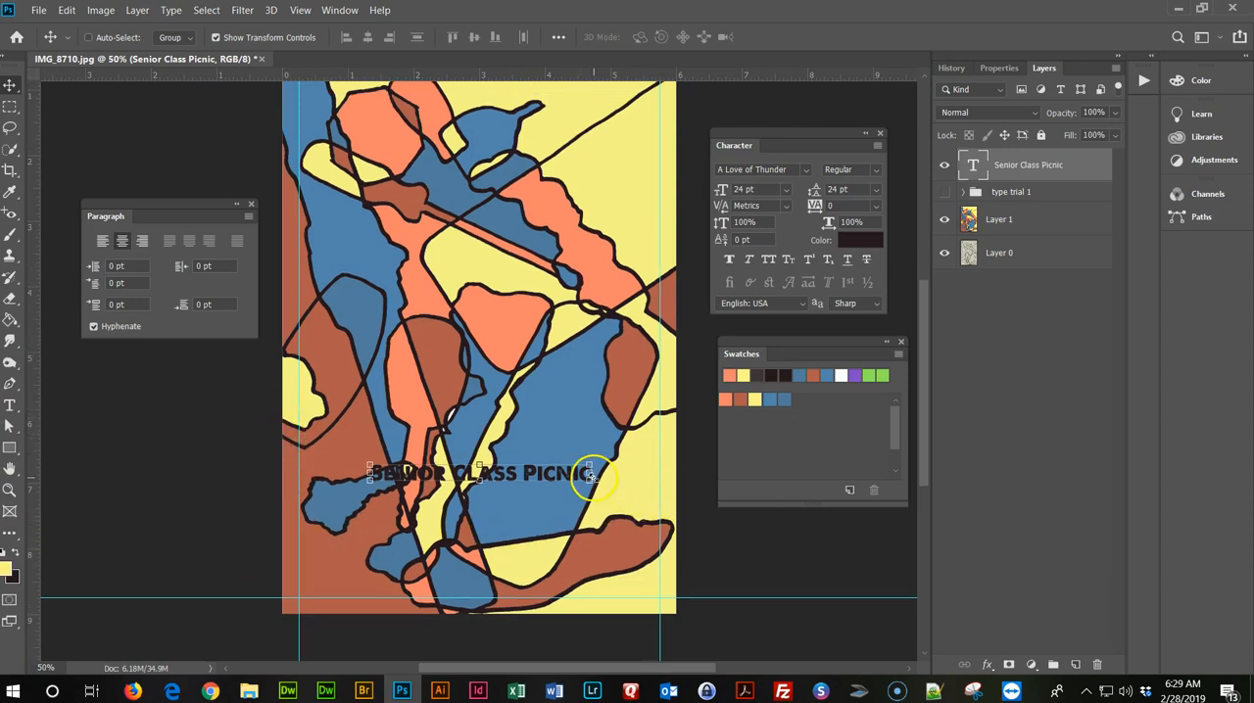
pyautogui.scroll(-1, 467, 395)
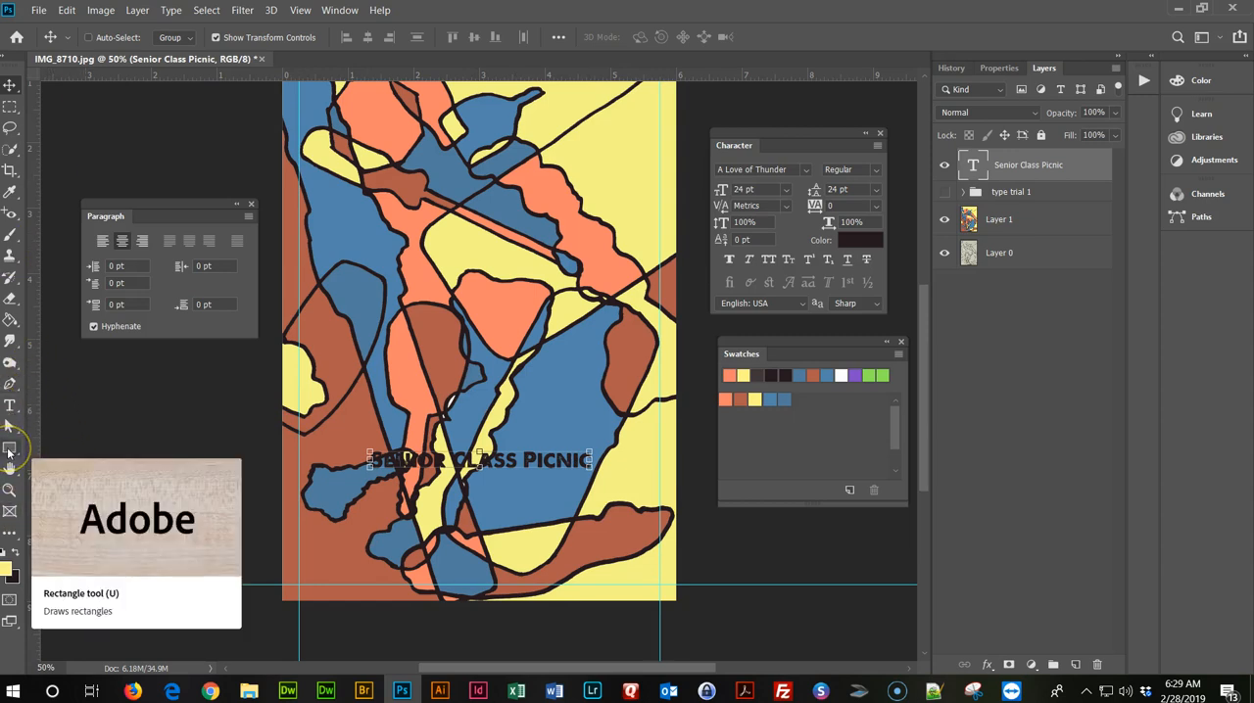
pyautogui.moveTo(9, 453); pyautogui.dragTo(79, 449)
pyautogui.click(93, 448)
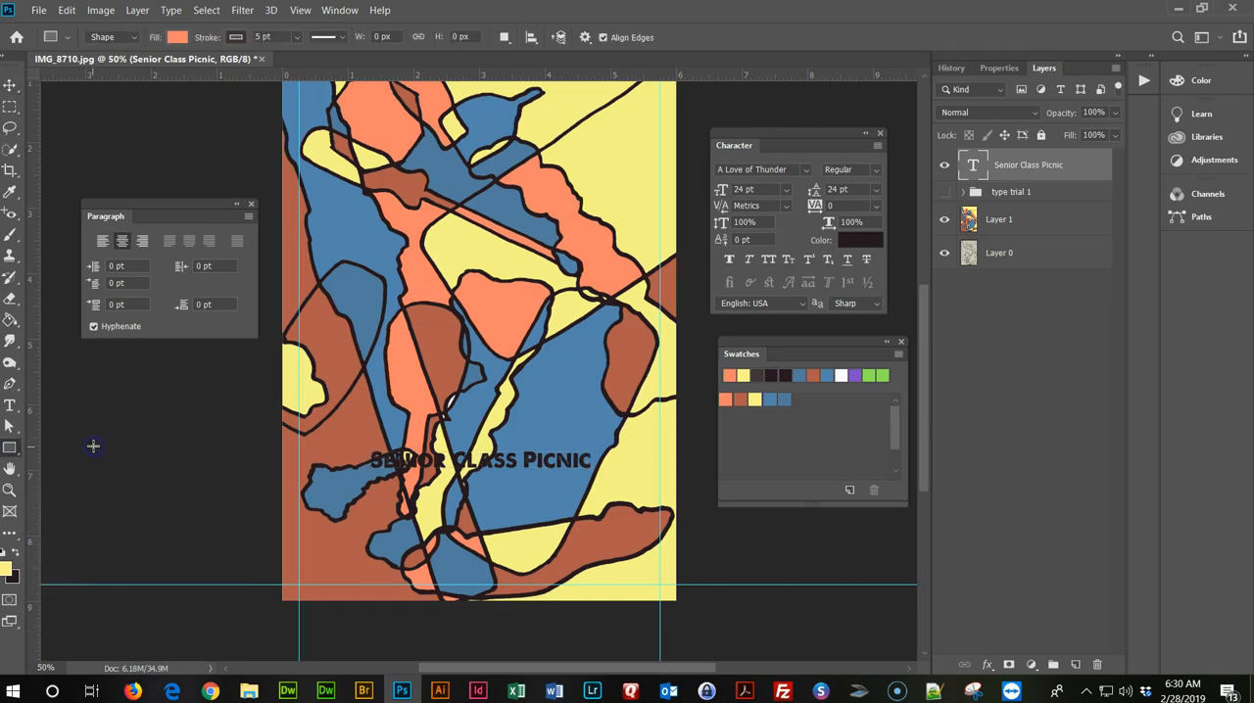
pyautogui.scroll(1, 146, 54)
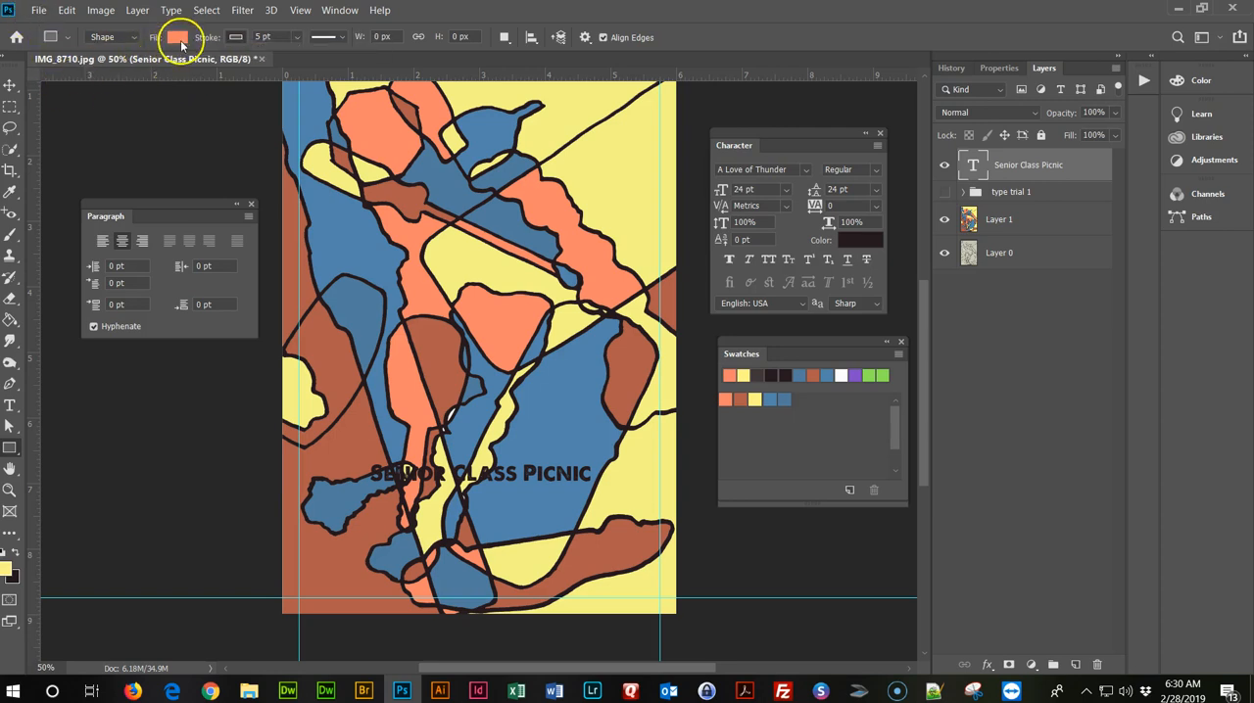
pyautogui.click(725, 400)
pyautogui.click(178, 39)
pyautogui.click(101, 140)
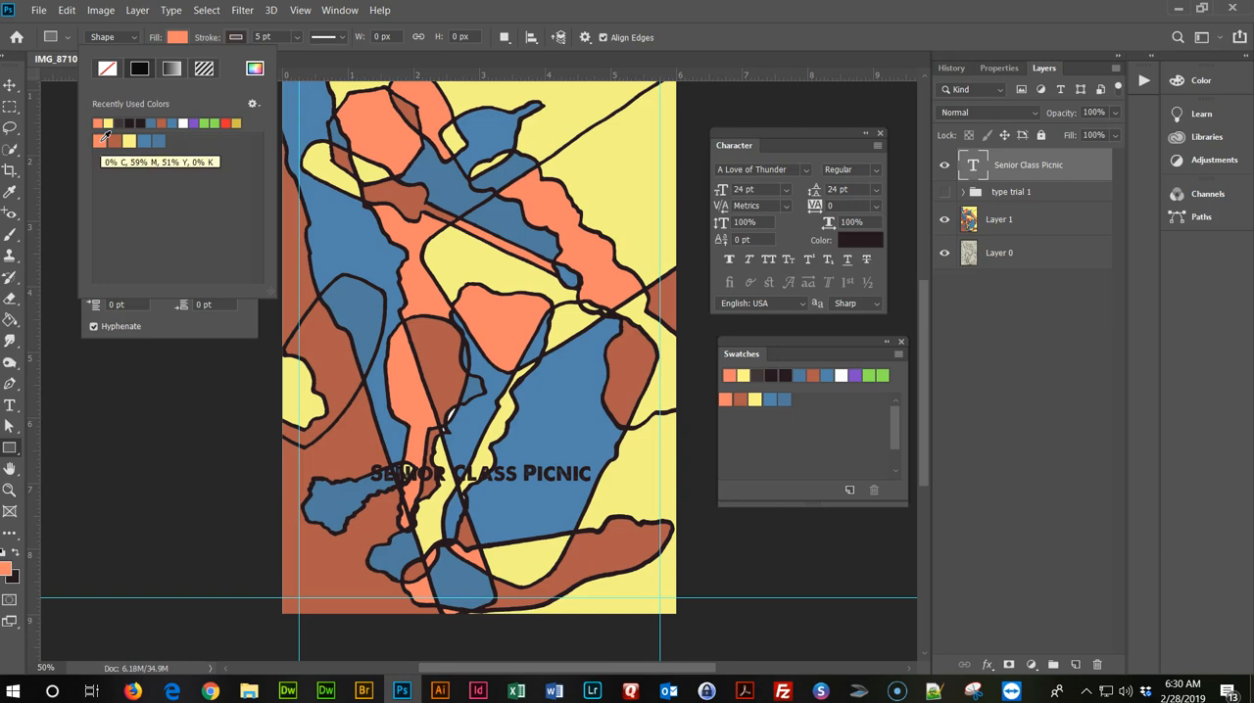
pyautogui.click(235, 36)
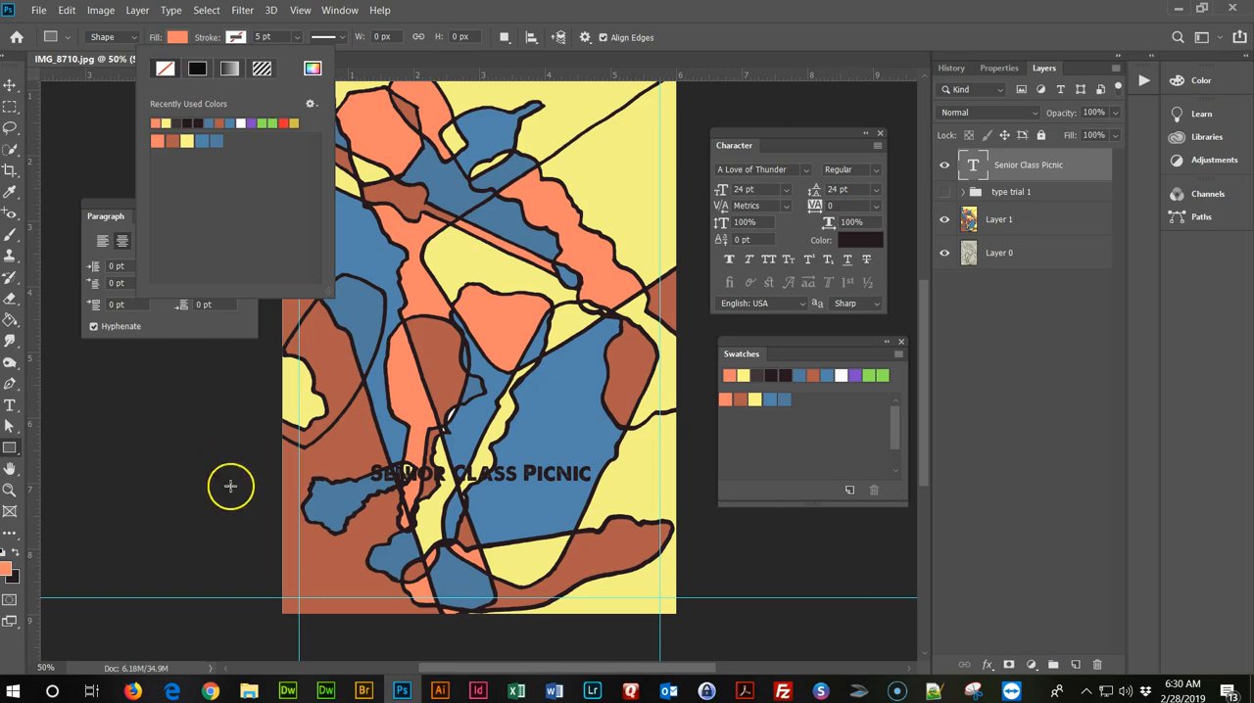
pyautogui.moveTo(276, 434)
pyautogui.mouseDown()
pyautogui.moveTo(356, 493)
pyautogui.moveTo(676, 525)
pyautogui.mouseUp()
pyautogui.click(672, 534)
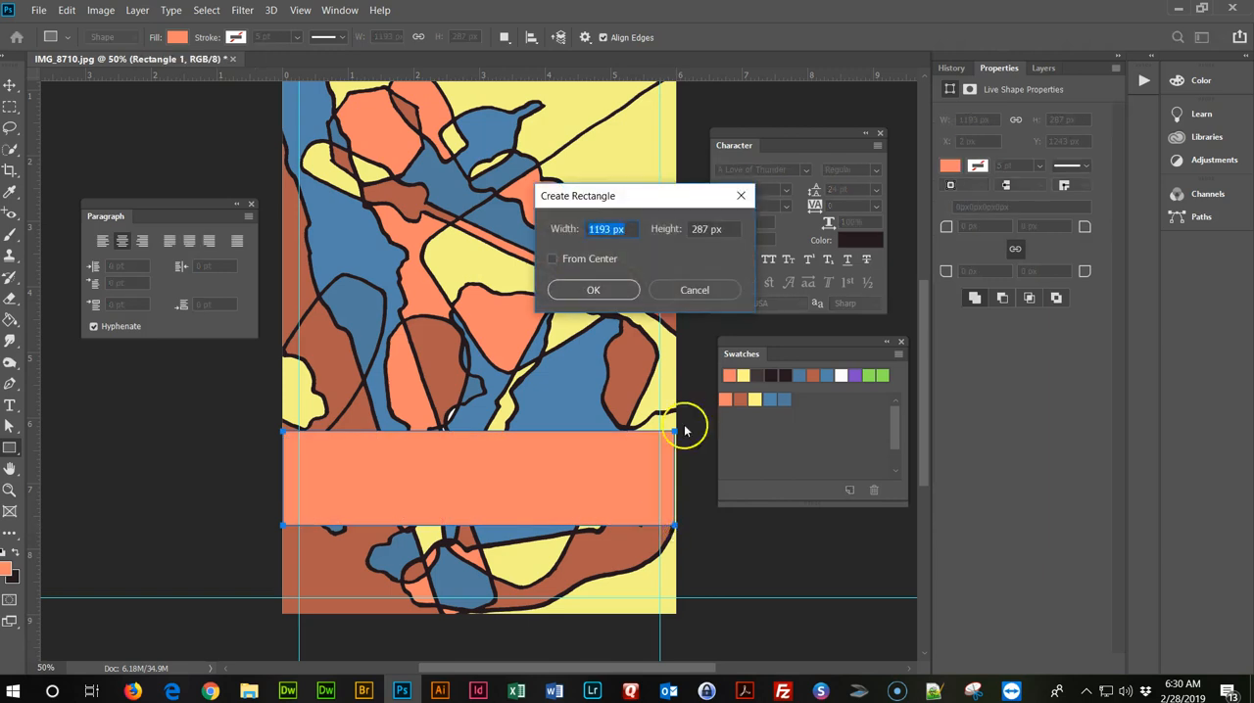
pyautogui.click(596, 290)
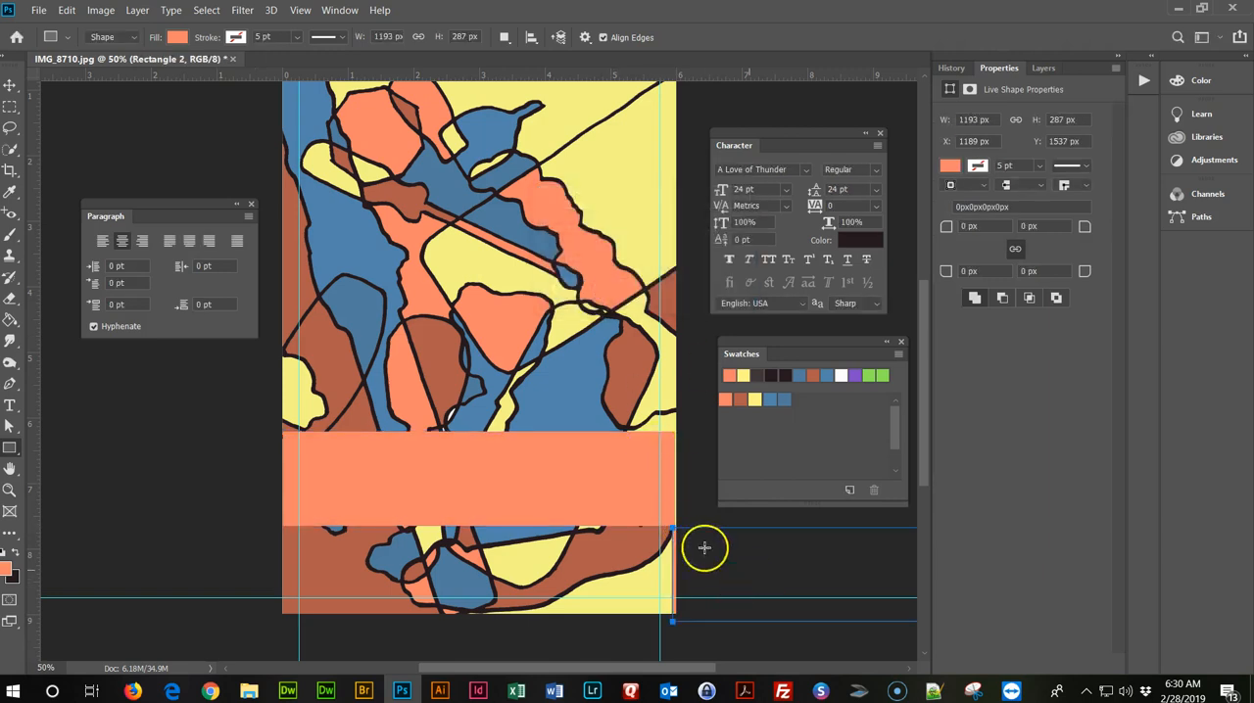
pyautogui.scroll(1, 511, 371)
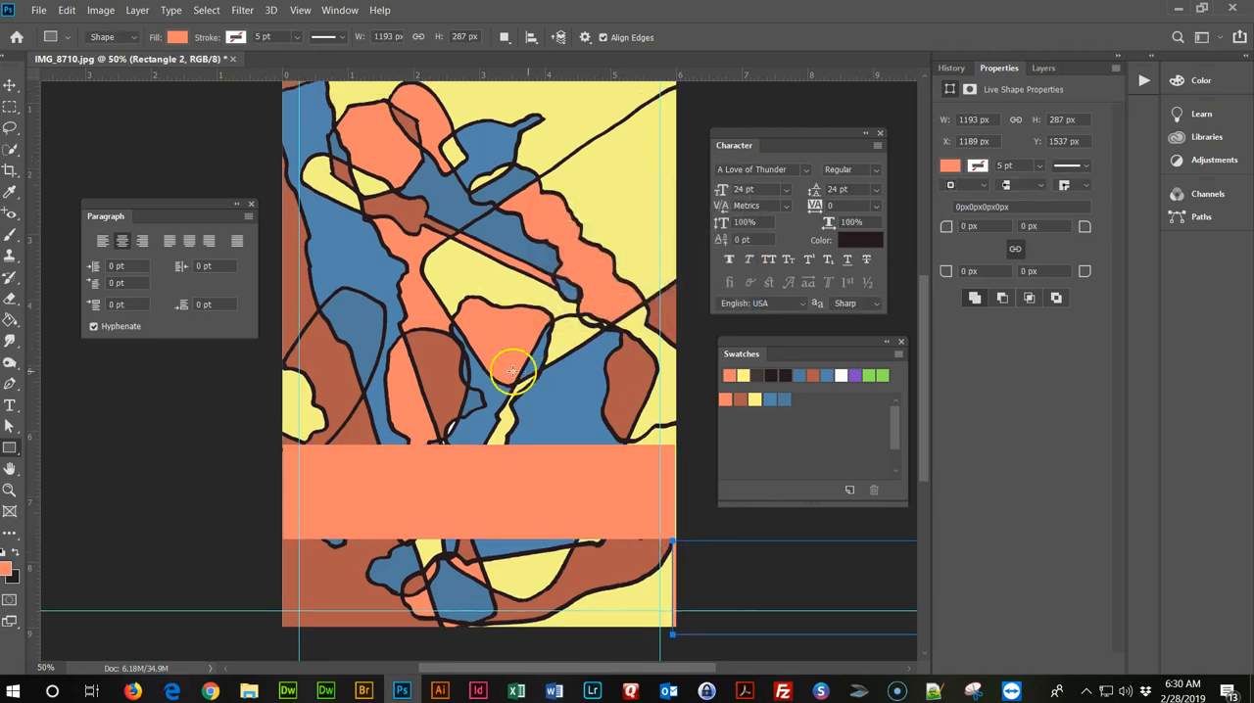
pyautogui.click(10, 85)
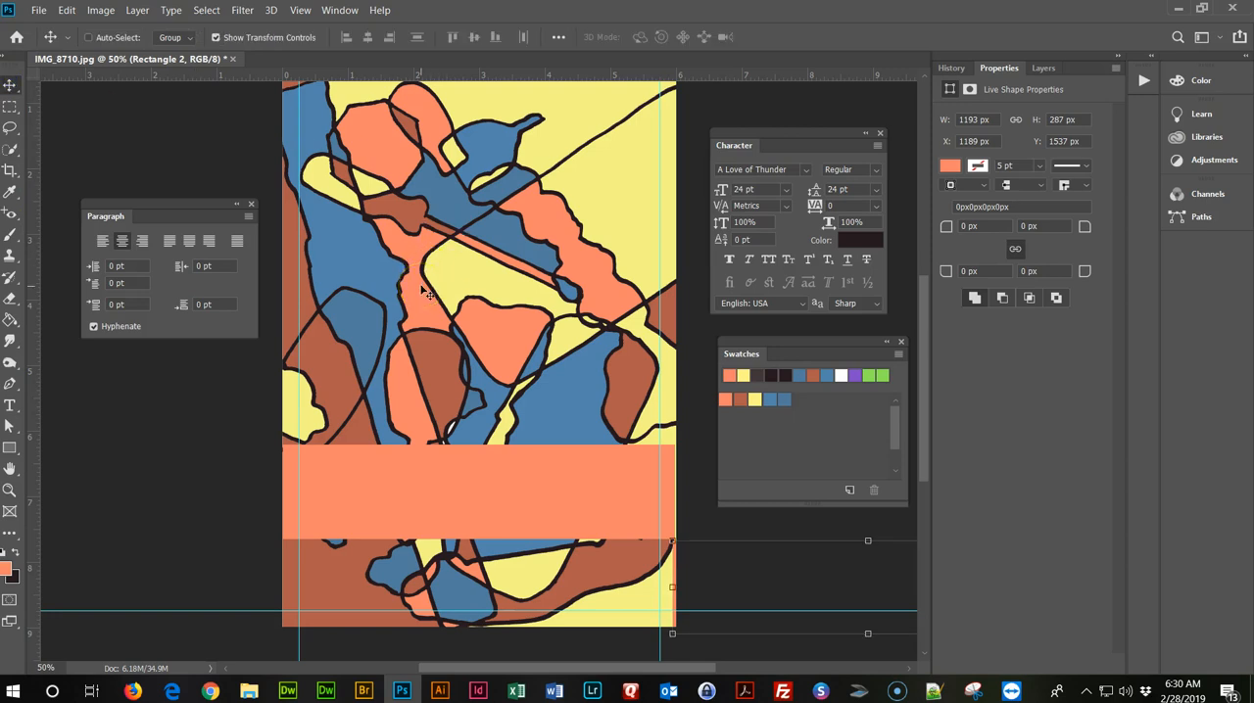
pyautogui.press('ctrl')
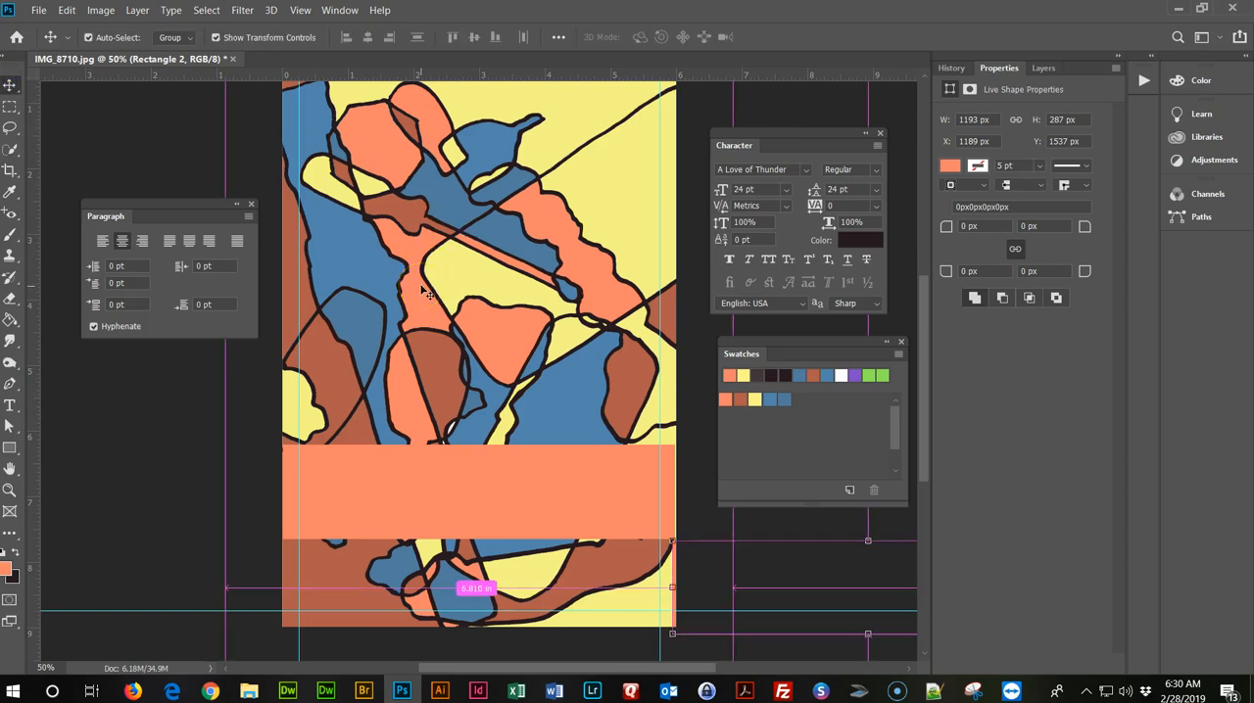
pyautogui.hotkey('ctrl', 't')
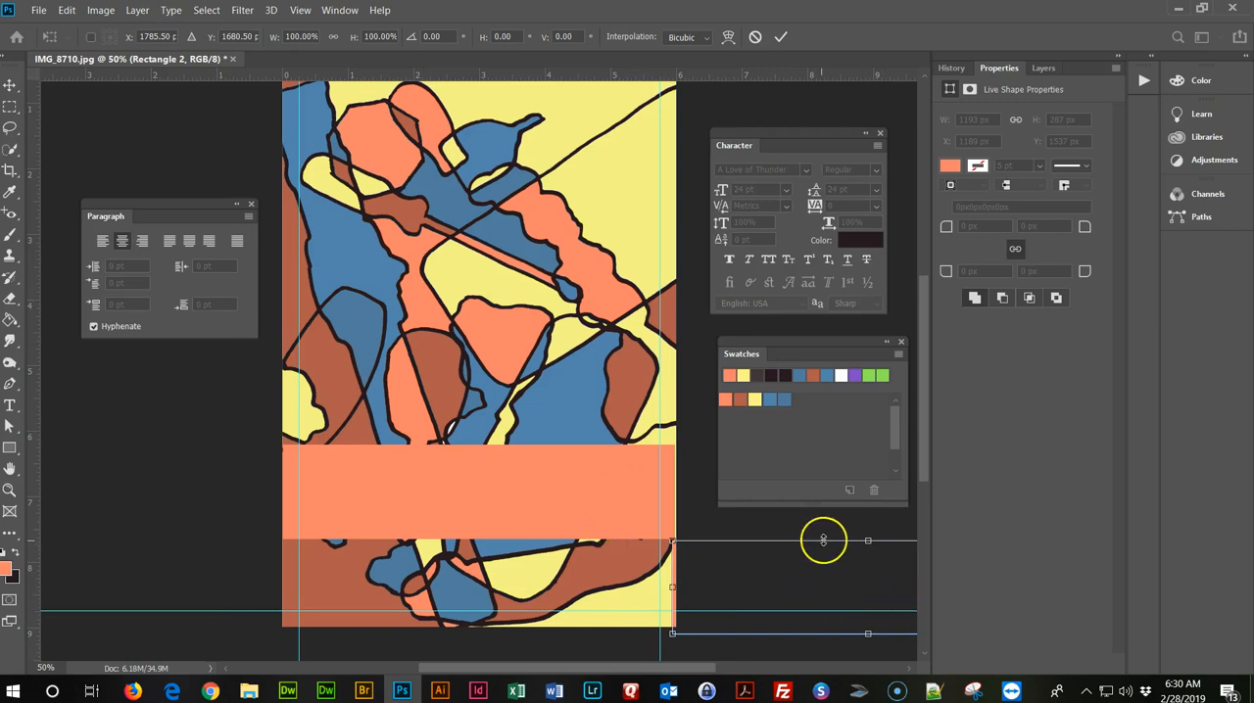
pyautogui.moveTo(834, 540); pyautogui.dragTo(597, 554)
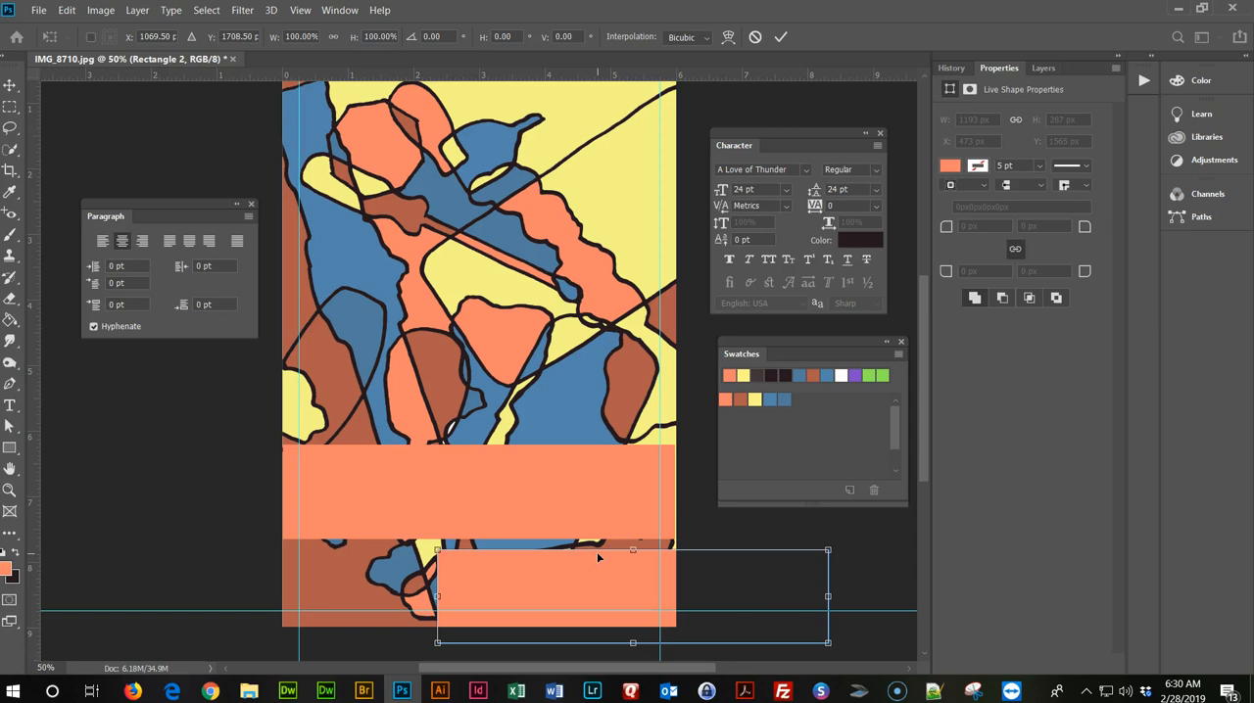
pyautogui.click(1050, 70)
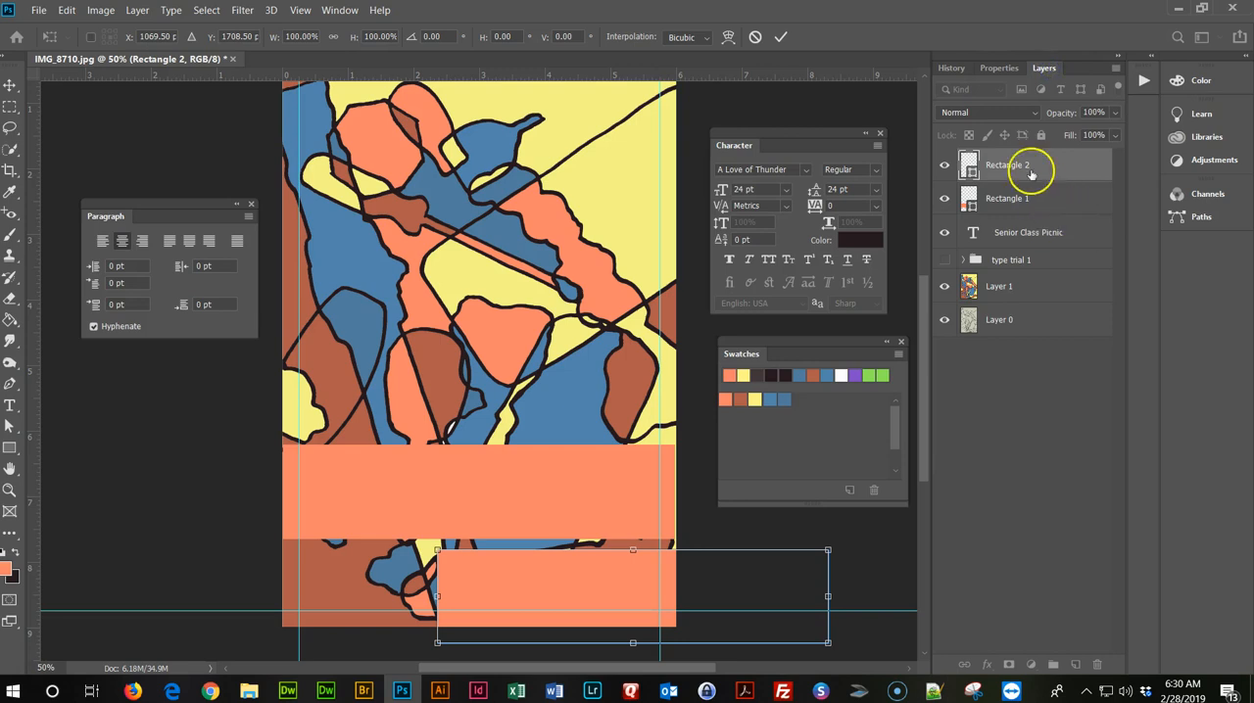
pyautogui.click(1032, 167)
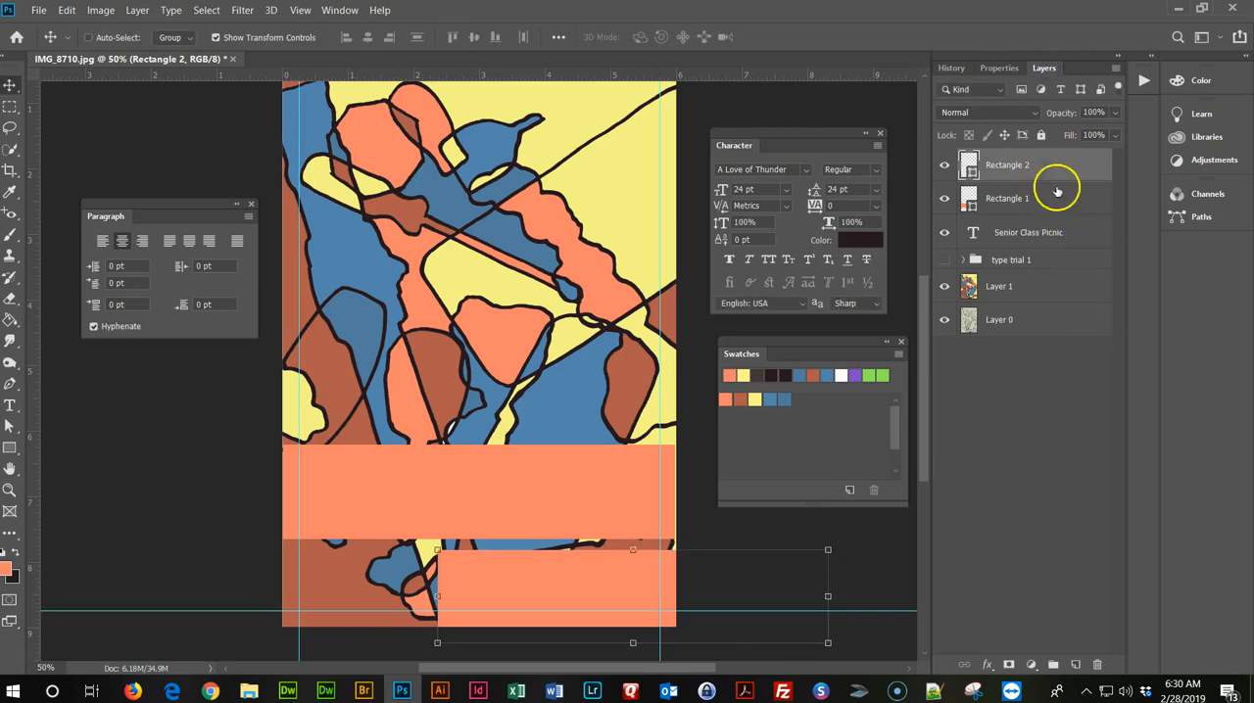
pyautogui.click(1099, 665)
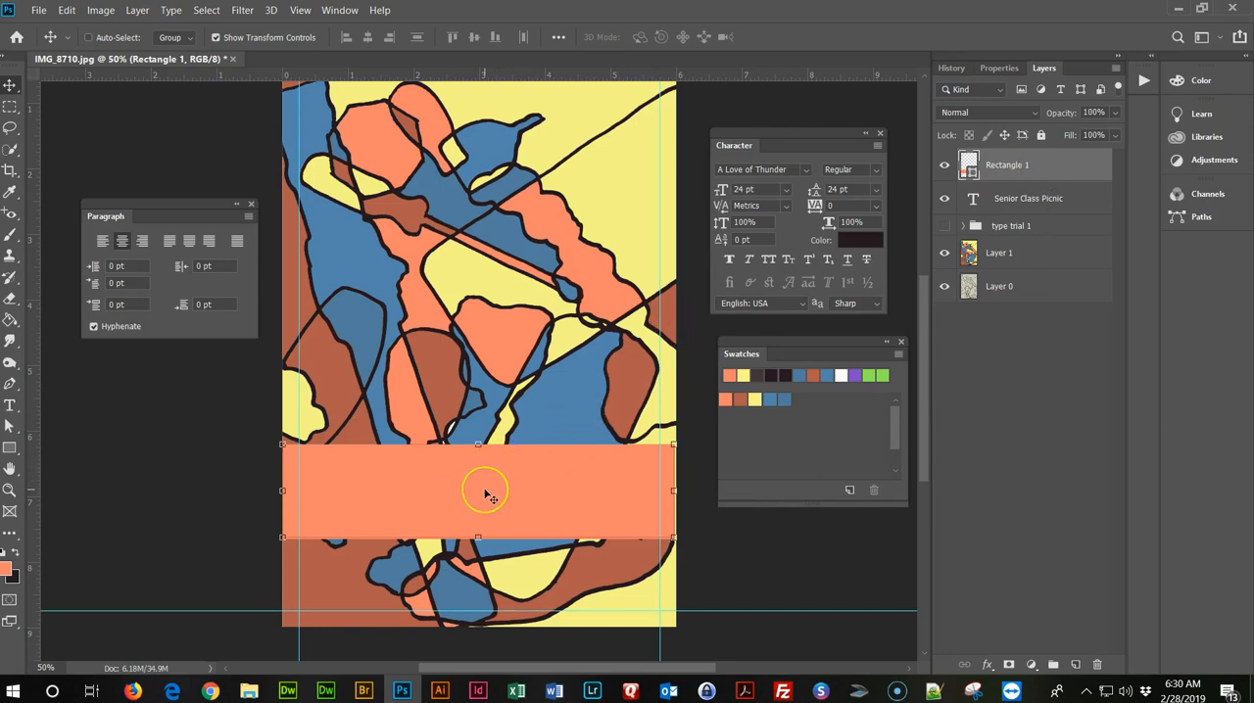
# Stretch the coral rectangle to the poster's right edge and move its layer directly below the Senior Class Picnic text layer.
pyautogui.click(68, 11)
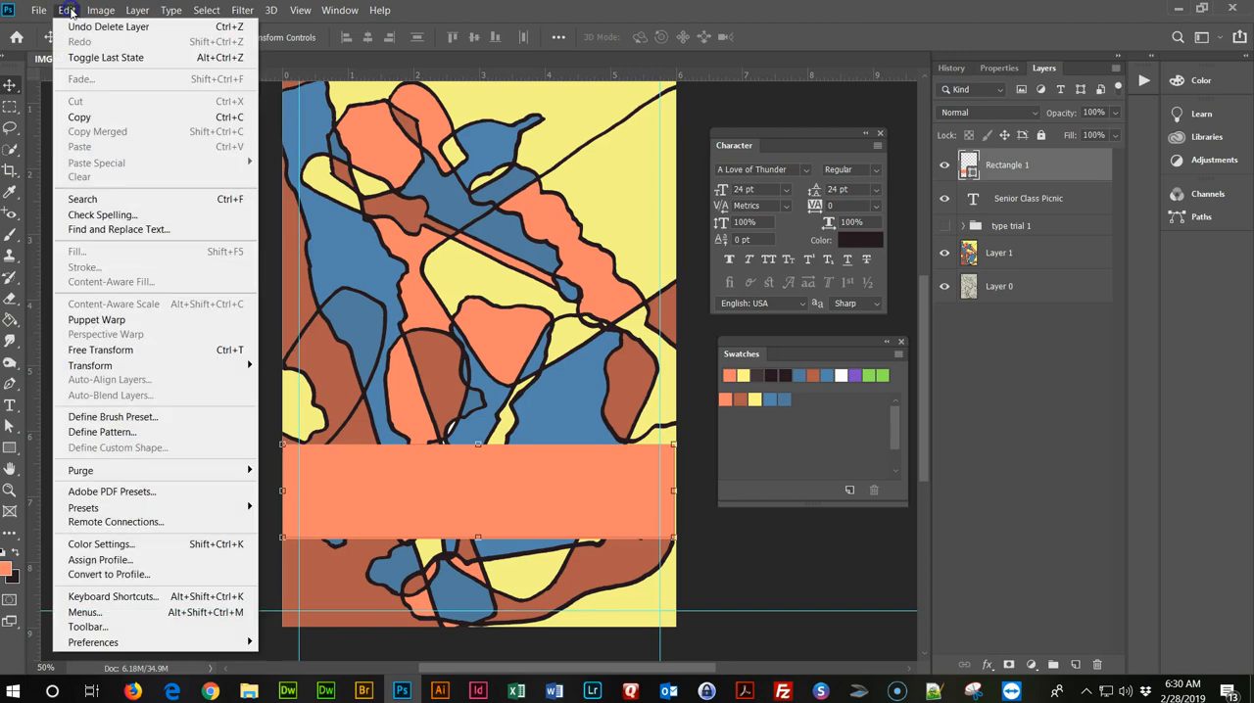
pyautogui.moveTo(139, 368)
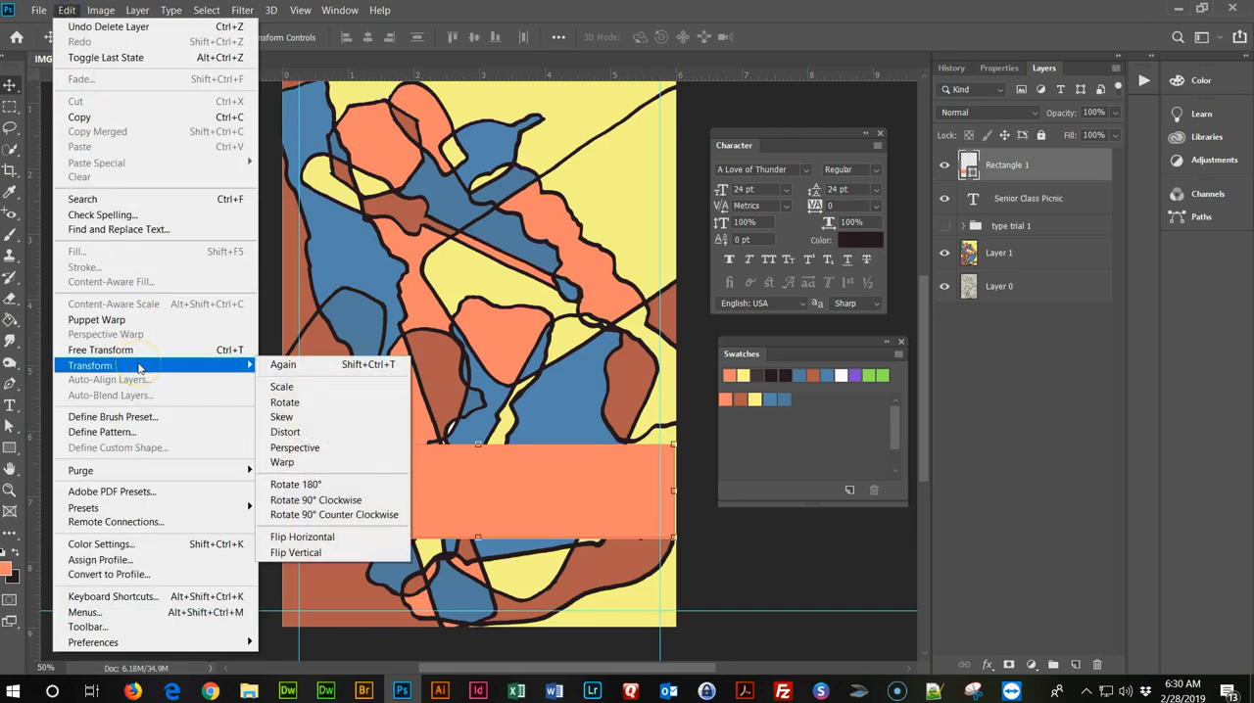
pyautogui.click(672, 489)
pyautogui.moveTo(672, 489); pyautogui.dragTo(675, 494)
pyautogui.click(779, 38)
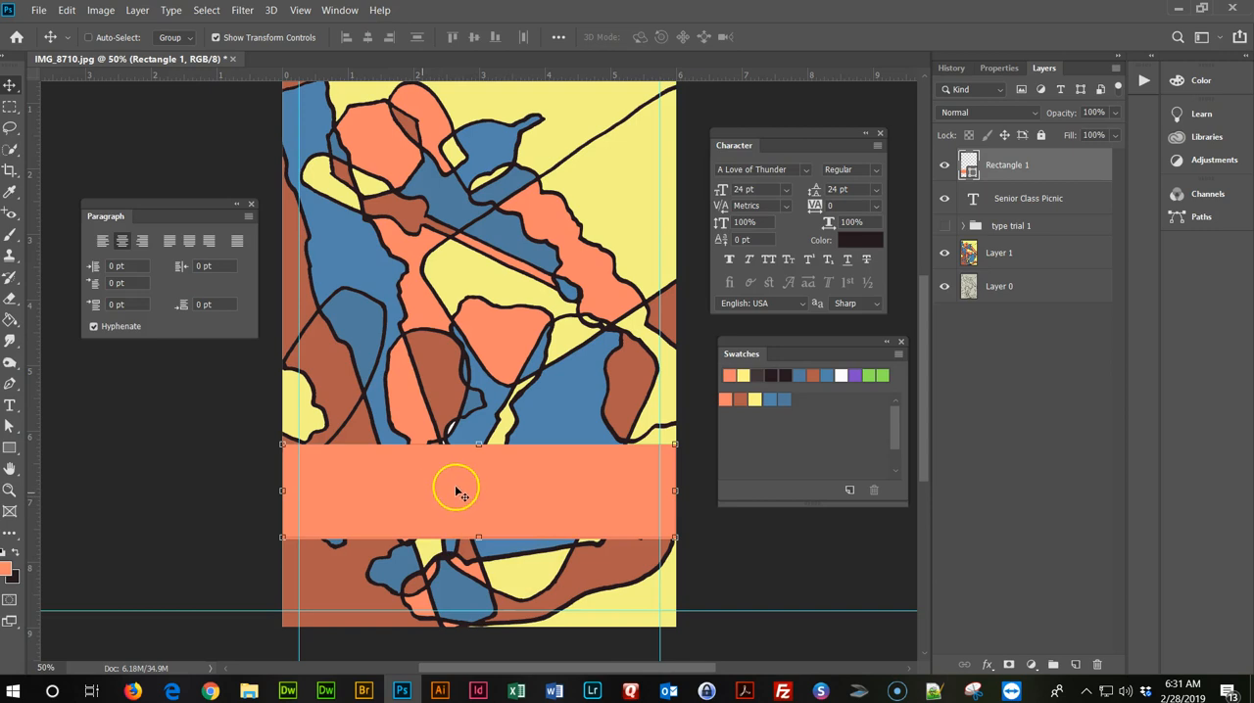
pyautogui.click(1020, 165)
pyautogui.moveTo(1020, 165); pyautogui.dragTo(1013, 212)
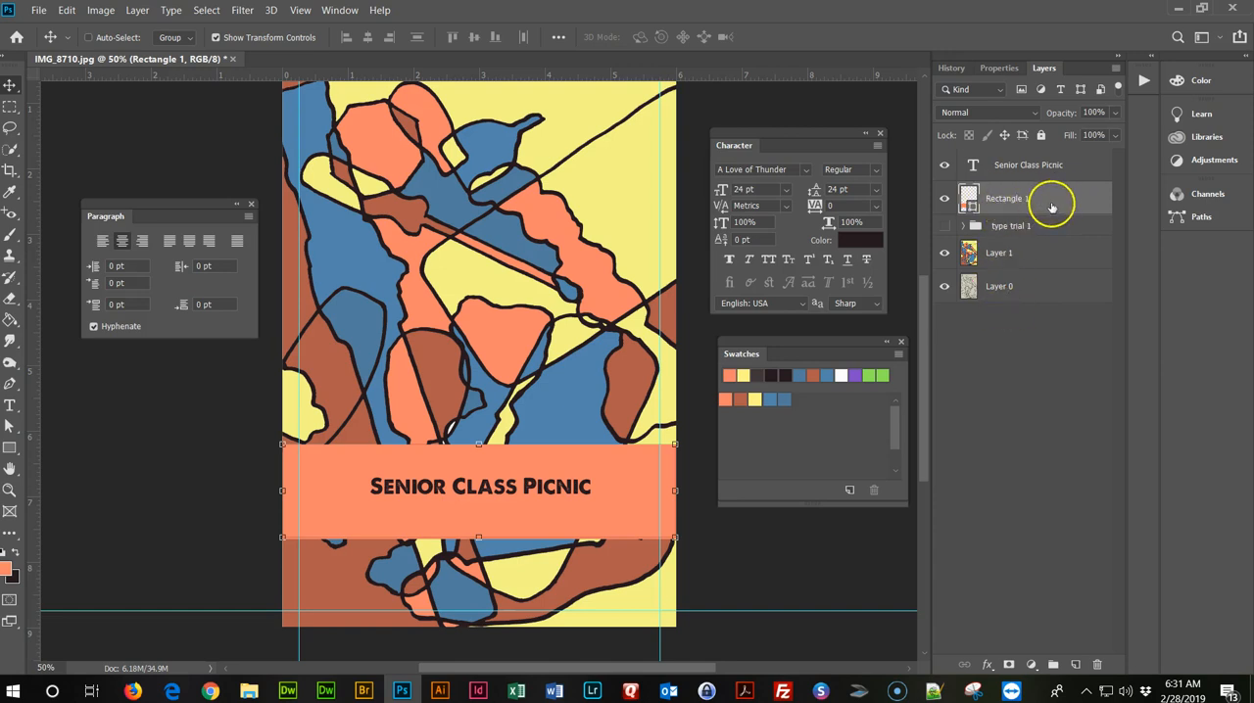
# Set the coral rectangle's opacity to 73% and move the Senior Class Picnic title slightly up within the banner.
pyautogui.click(1117, 114)
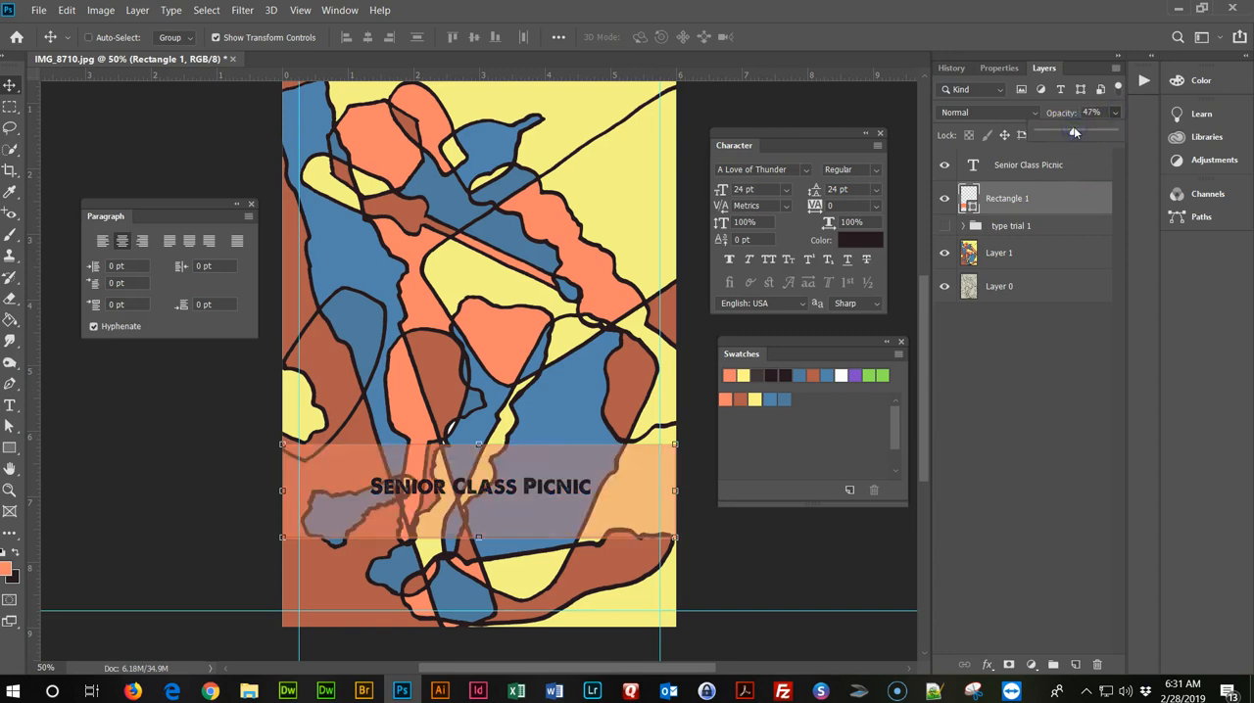
pyautogui.moveTo(1078, 128); pyautogui.dragTo(1094, 135)
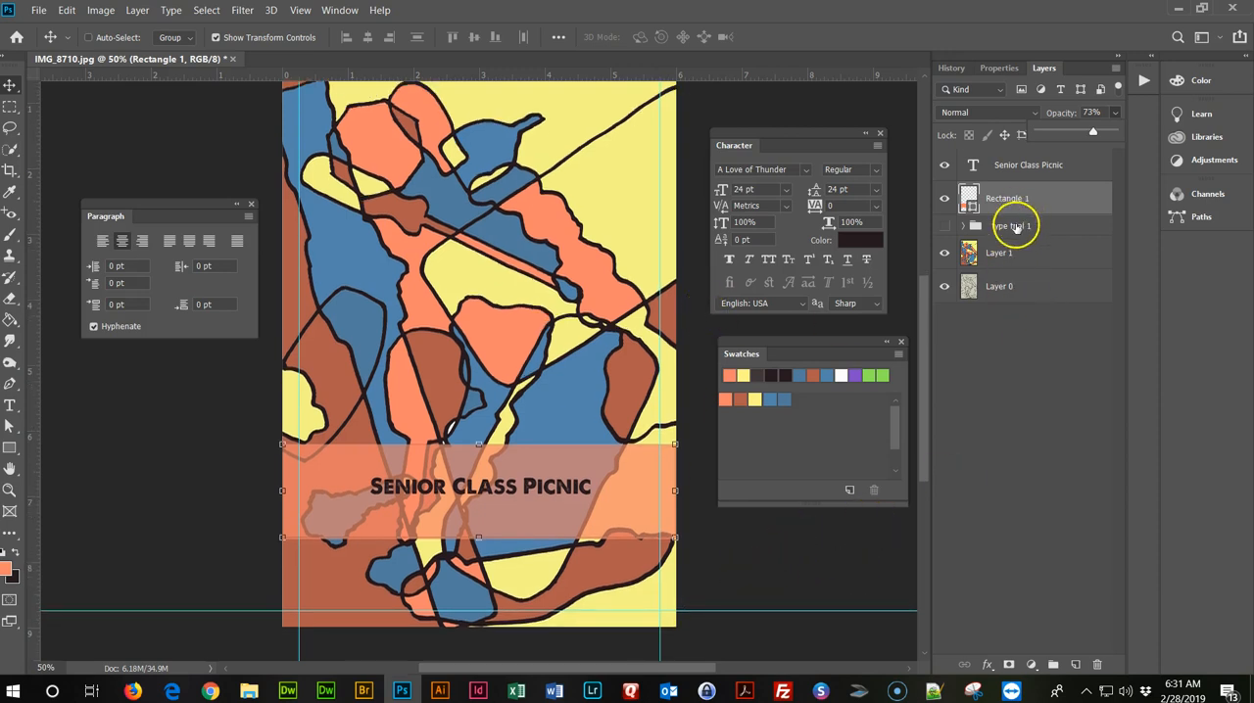
pyautogui.click(1030, 165)
pyautogui.moveTo(551, 489); pyautogui.dragTo(550, 480)
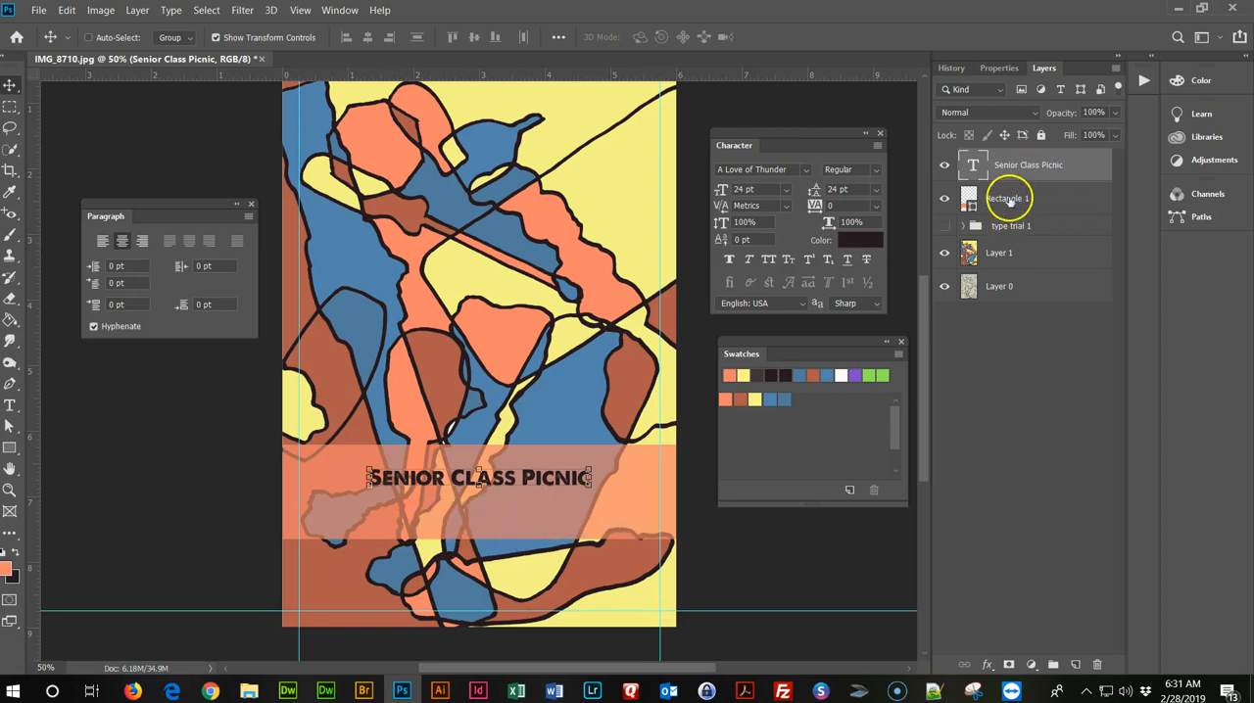
# Hide the new Senior Class Picnic title, then show the type trial 1 group and expand it.
pyautogui.click(944, 166)
pyautogui.click(944, 225)
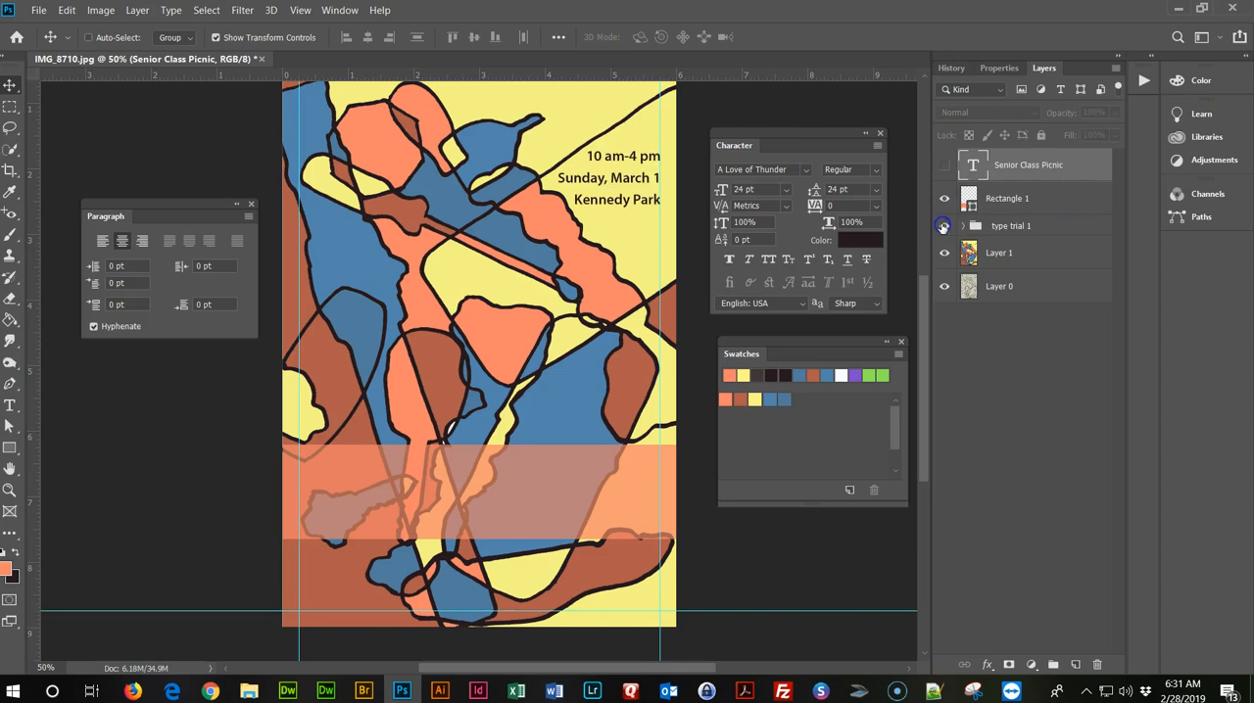
pyautogui.click(984, 227)
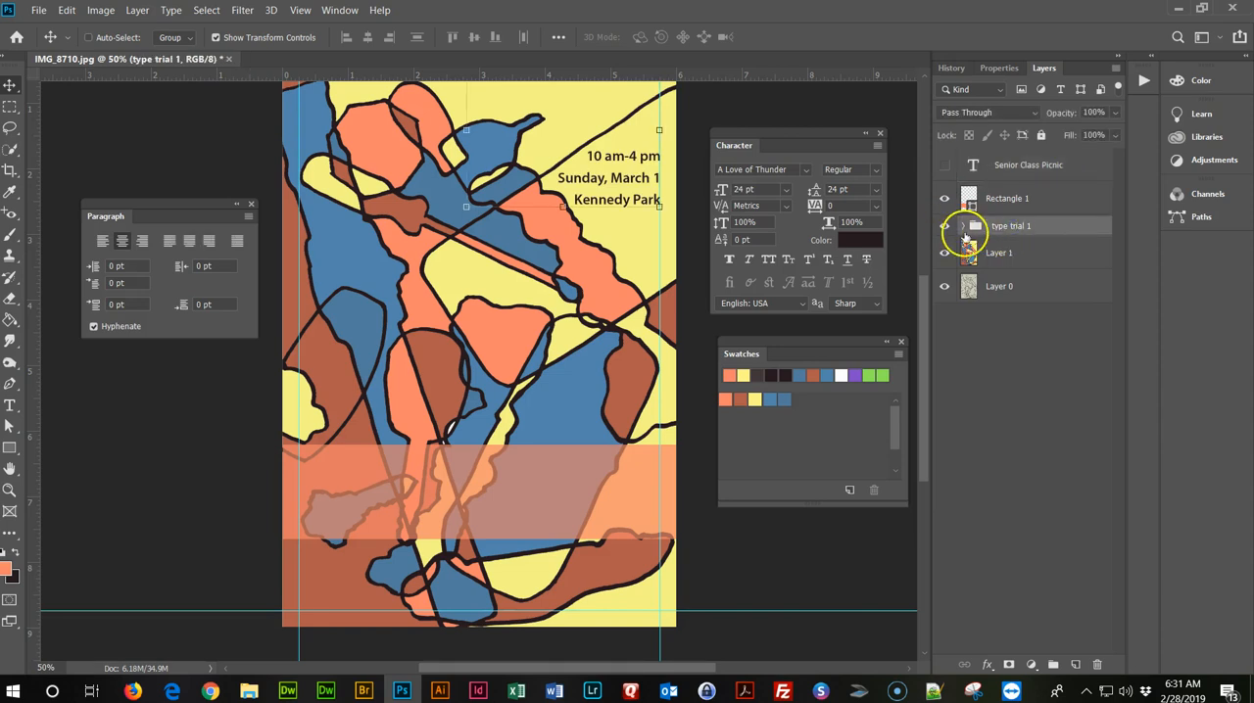
pyautogui.click(965, 227)
# Move the date and location text onto the coral banner and place the Rectangle 1 layer below the type trial 1 text layers.
pyautogui.click(1035, 255)
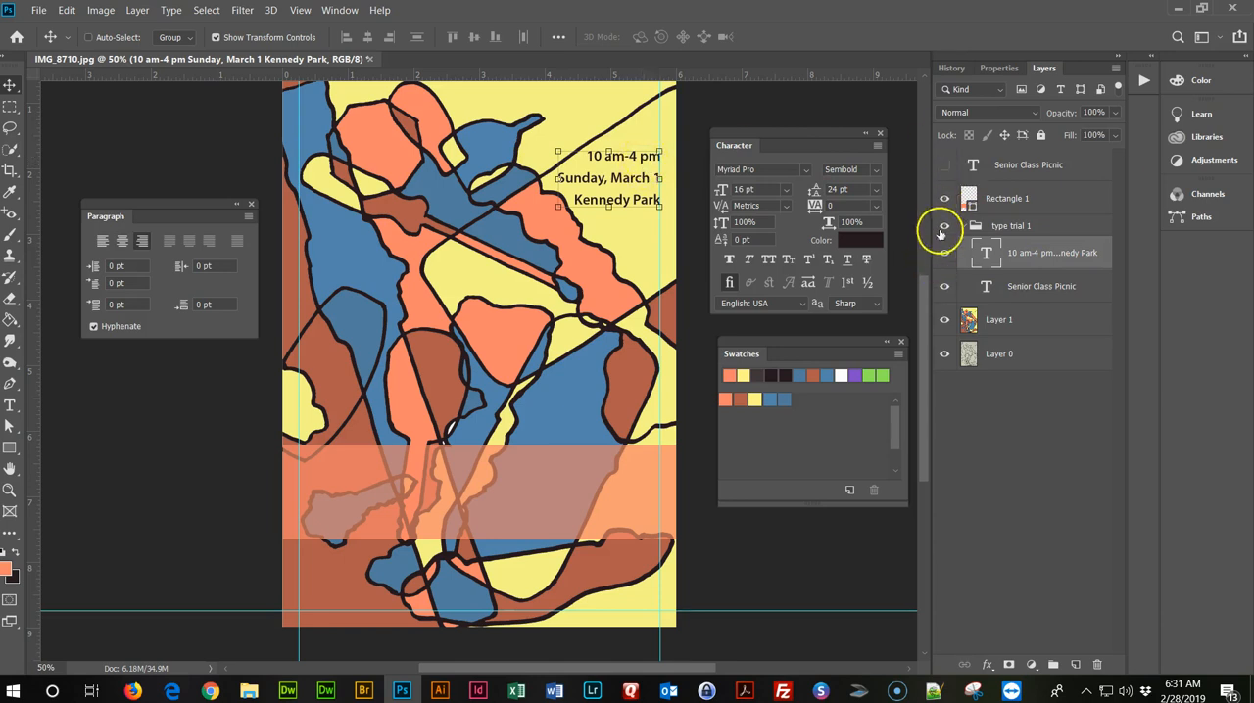
pyautogui.moveTo(630, 159); pyautogui.dragTo(513, 482)
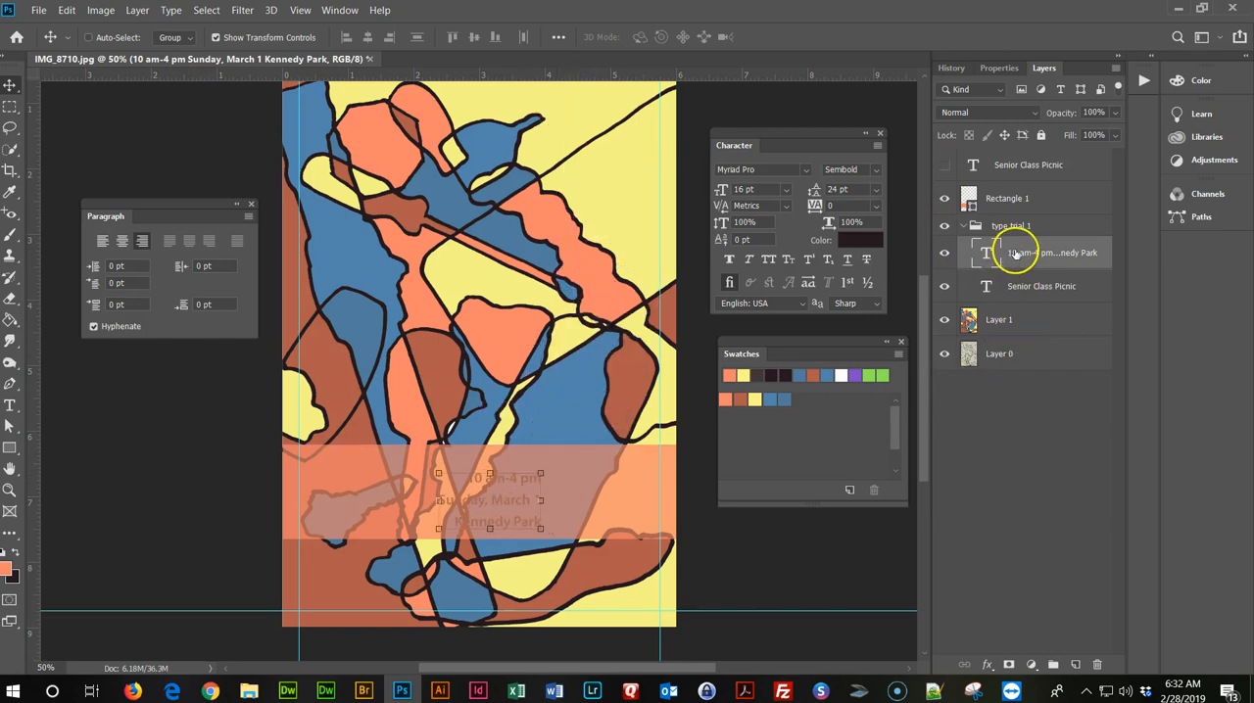
pyautogui.moveTo(1016, 200); pyautogui.dragTo(1022, 299)
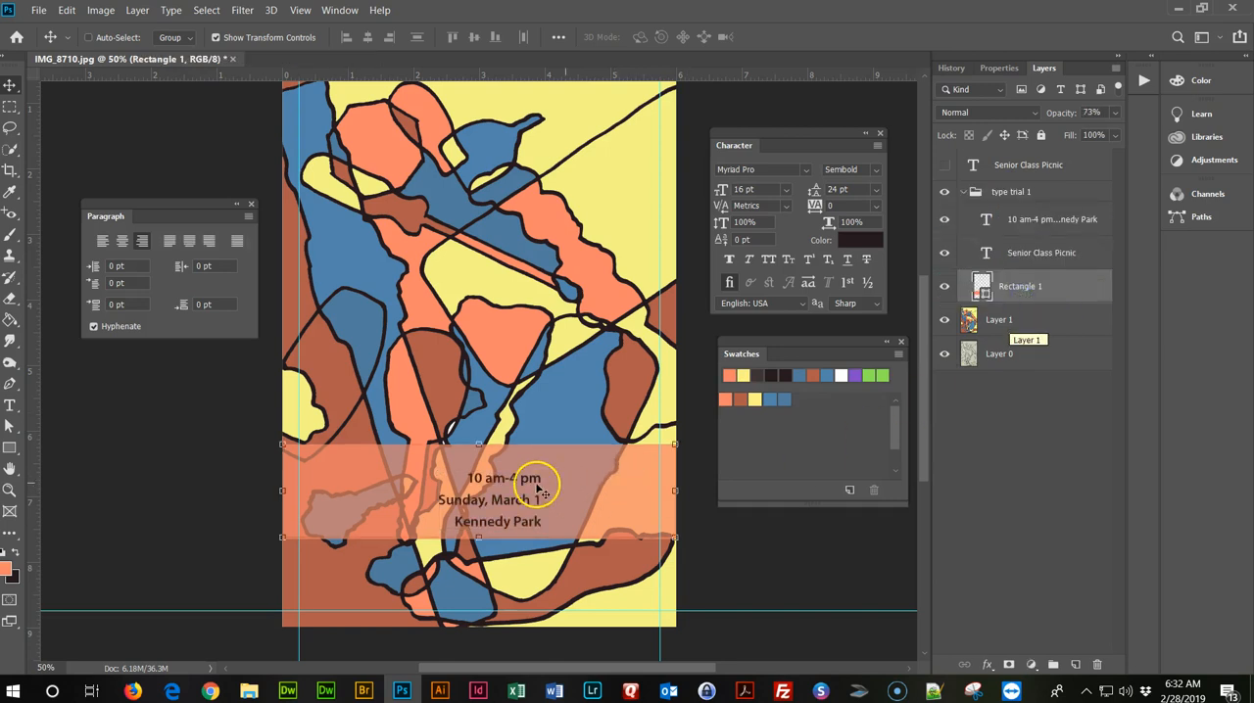
# Centre-align the date and location text and move it back towards the middle of the coral banner.
pyautogui.doubleClick(474, 479)
pyautogui.moveTo(474, 479); pyautogui.dragTo(527, 478)
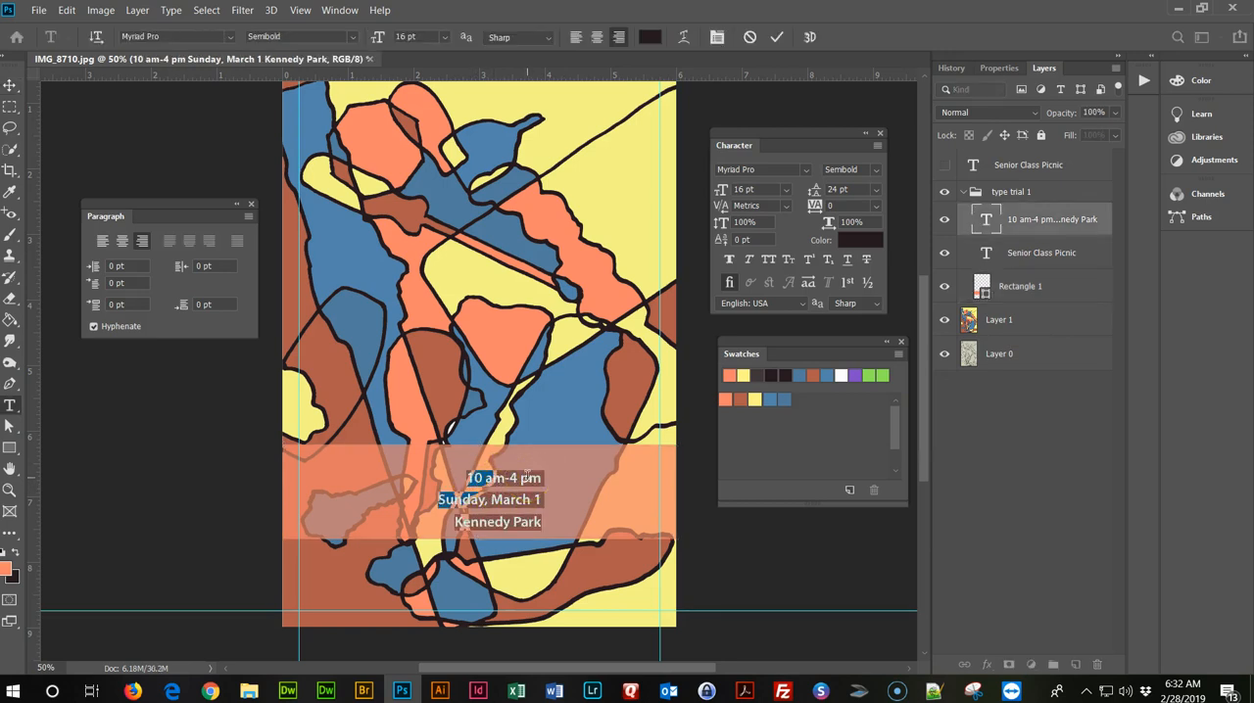
pyautogui.click(123, 242)
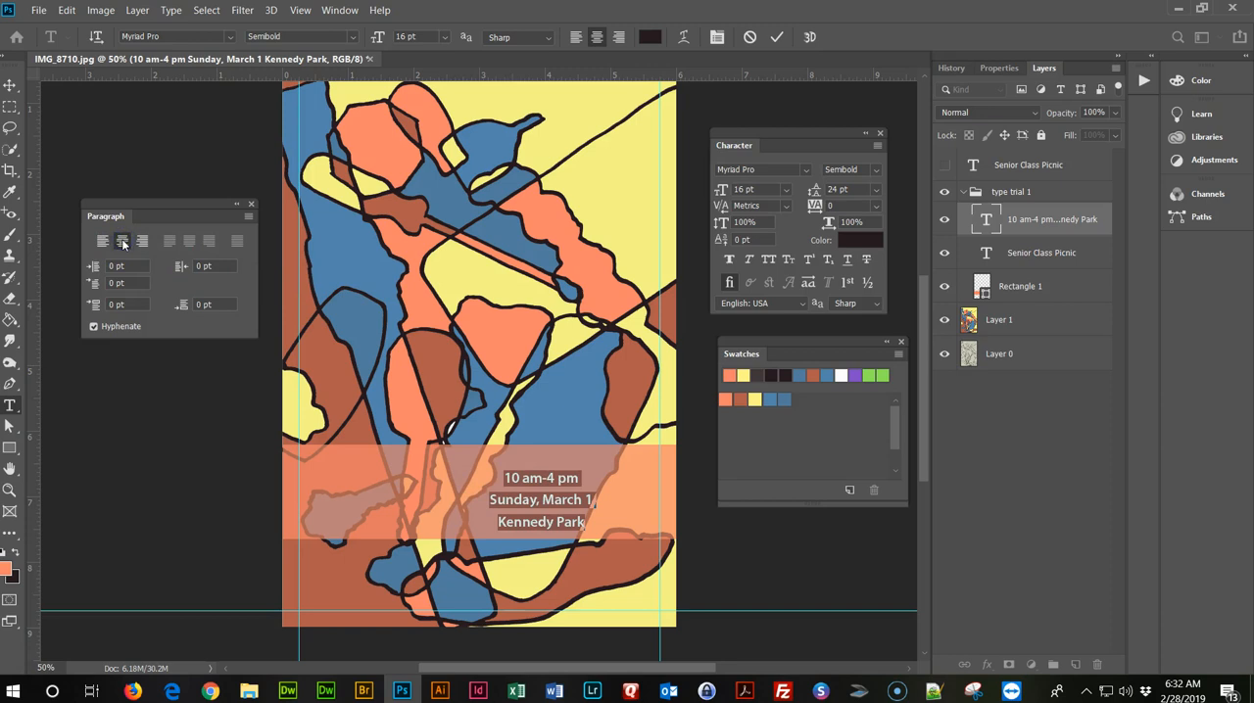
pyautogui.click(10, 85)
pyautogui.moveTo(571, 506); pyautogui.dragTo(519, 501)
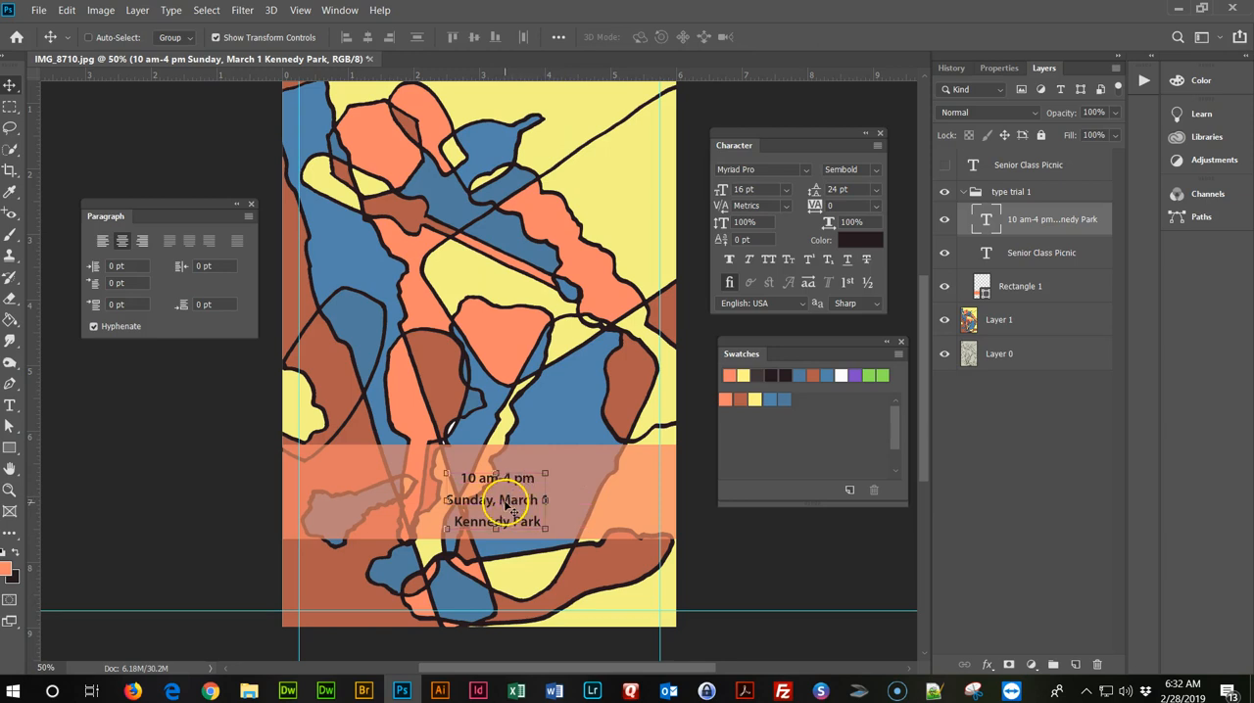
# Add a vertical guide at the poster's horizontal centre and centre the date and location text on it.
pyautogui.scroll(2, 487, 386)
pyautogui.scroll(1, 490, 389)
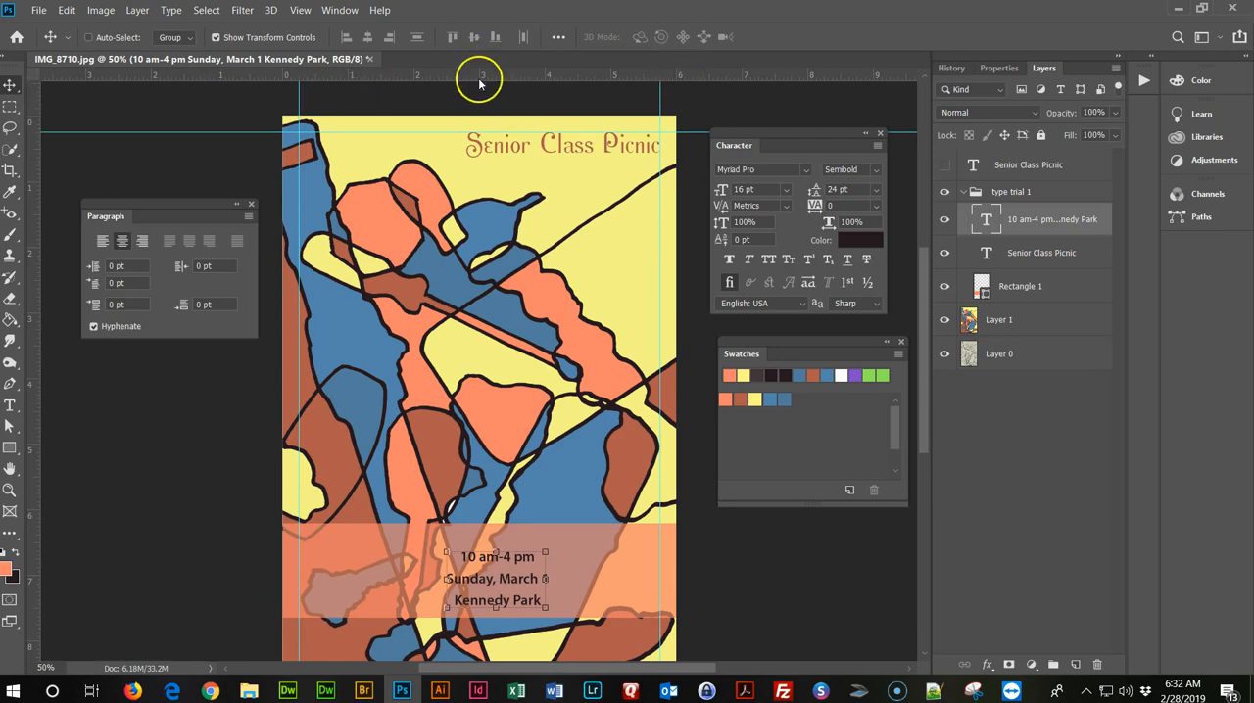
pyautogui.moveTo(30, 264); pyautogui.dragTo(477, 233)
pyautogui.moveTo(522, 578); pyautogui.dragTo(506, 582)
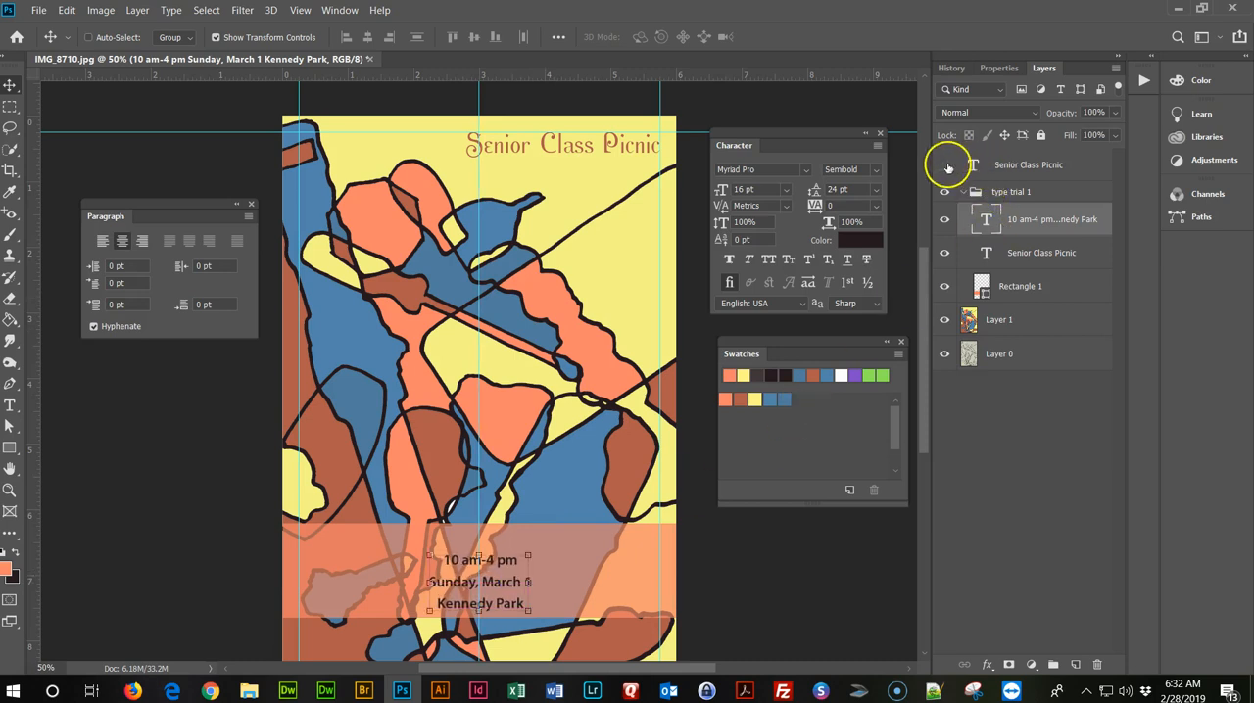
# Show the new Senior Class Picnic title and move it up above the date and location text, centred on the middle guide.
pyautogui.click(946, 165)
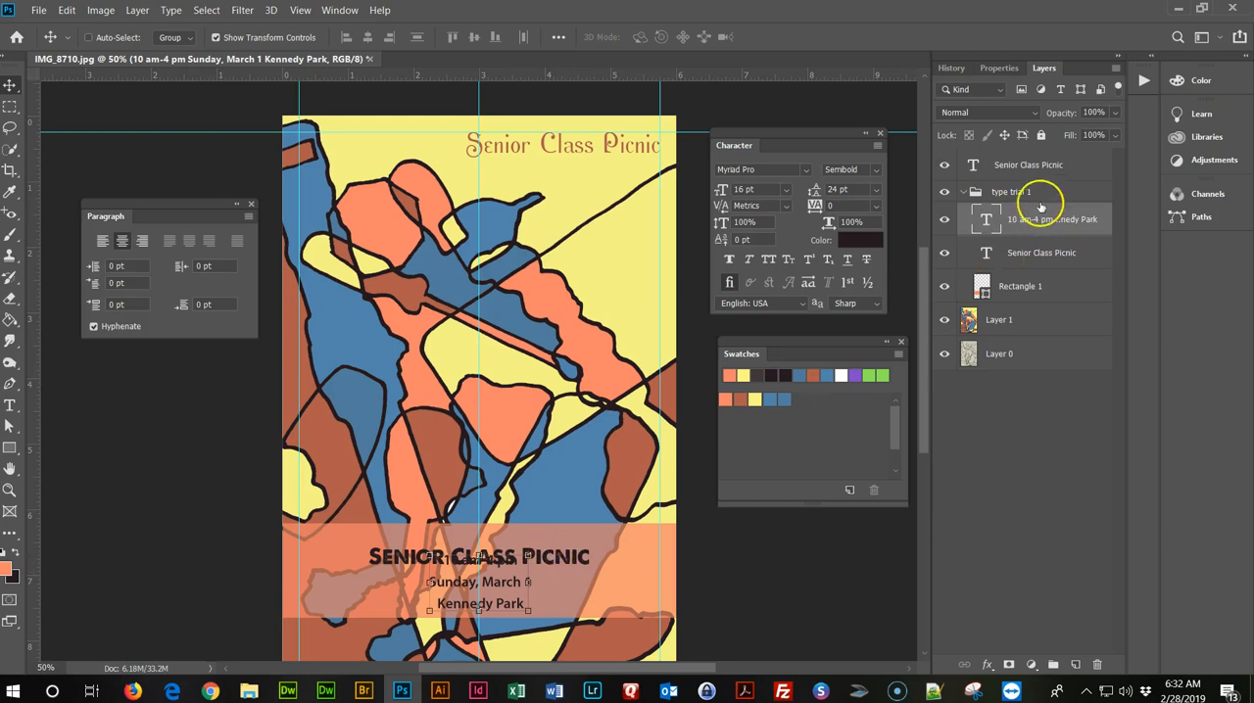
pyautogui.click(1057, 168)
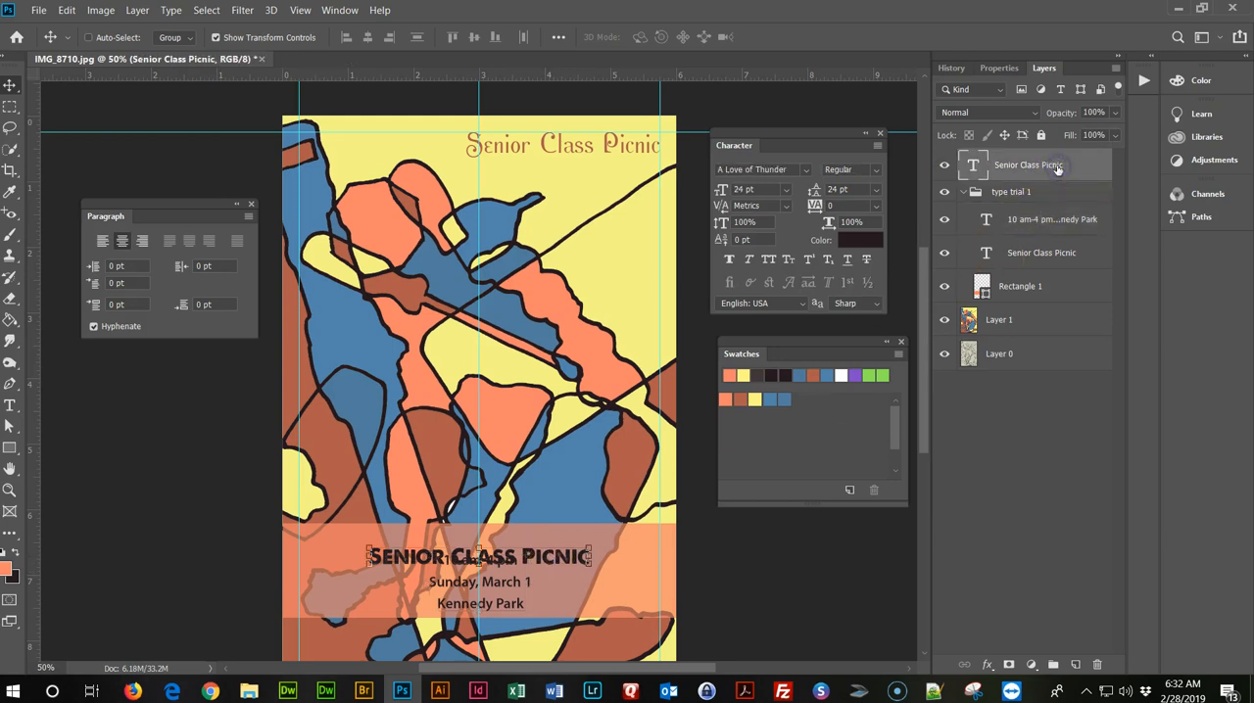
pyautogui.moveTo(540, 559); pyautogui.dragTo(540, 539)
pyautogui.moveTo(540, 539); pyautogui.dragTo(540, 538)
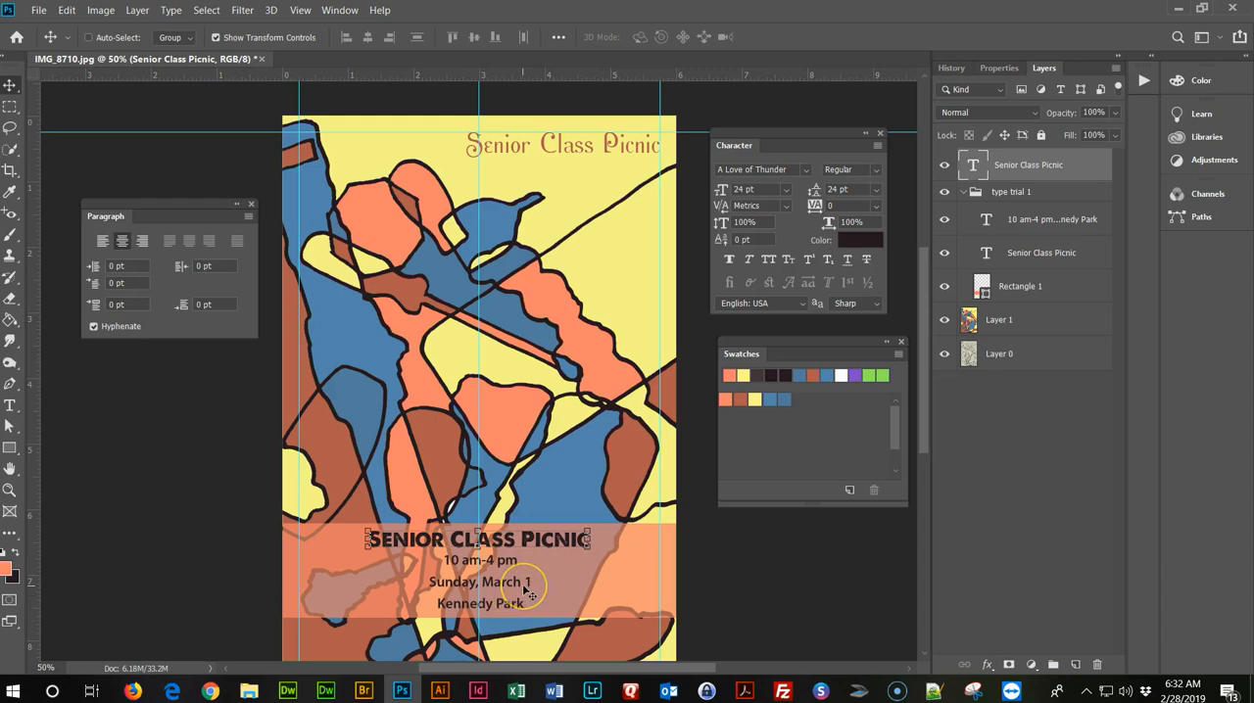
pyautogui.press('Right')
pyautogui.press('Right')
pyautogui.press('Right')
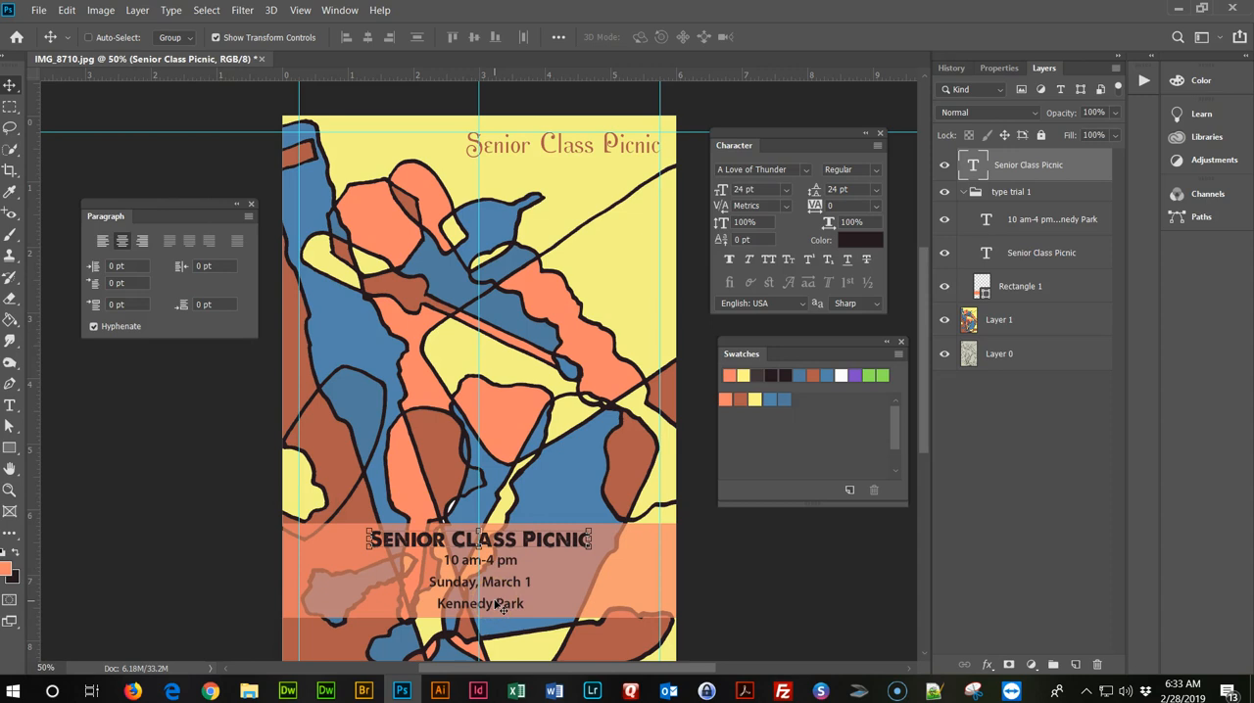
# Set the leading of the date and location text to 16 pt and deselect the text layer.
pyautogui.click(1042, 226)
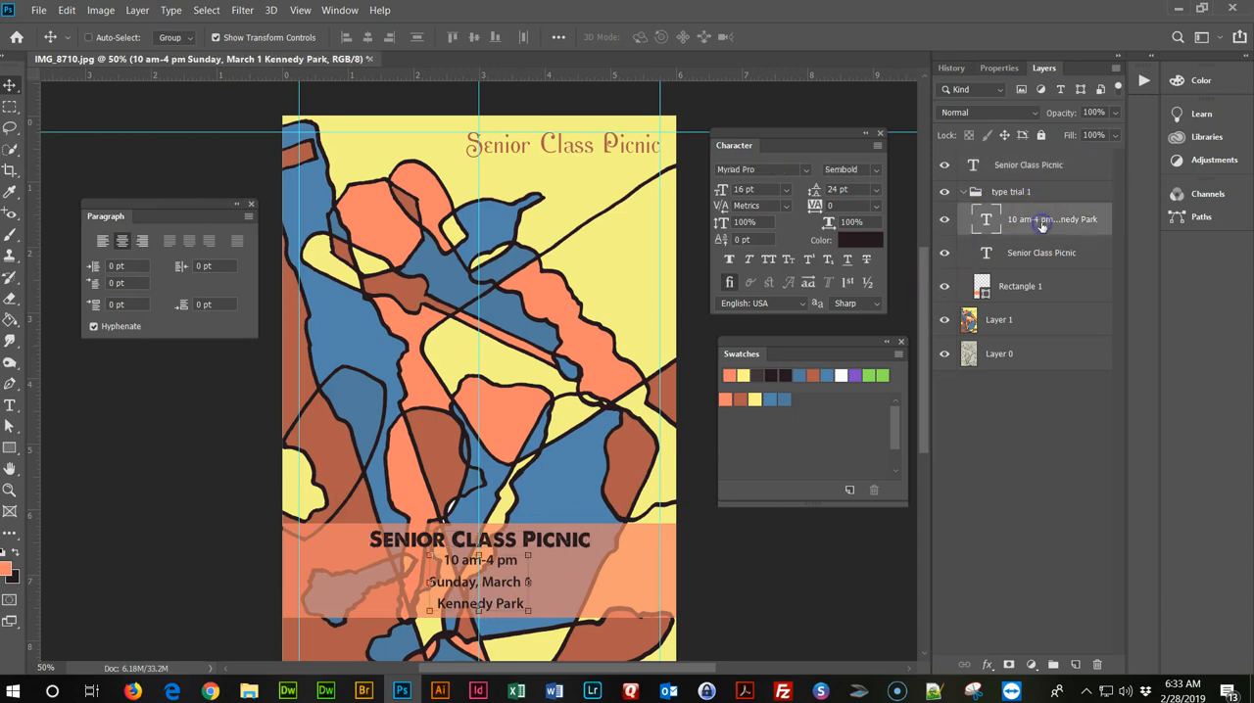
pyautogui.hotkey('ctrl', 't')
pyautogui.press('Return')
pyautogui.click(877, 190)
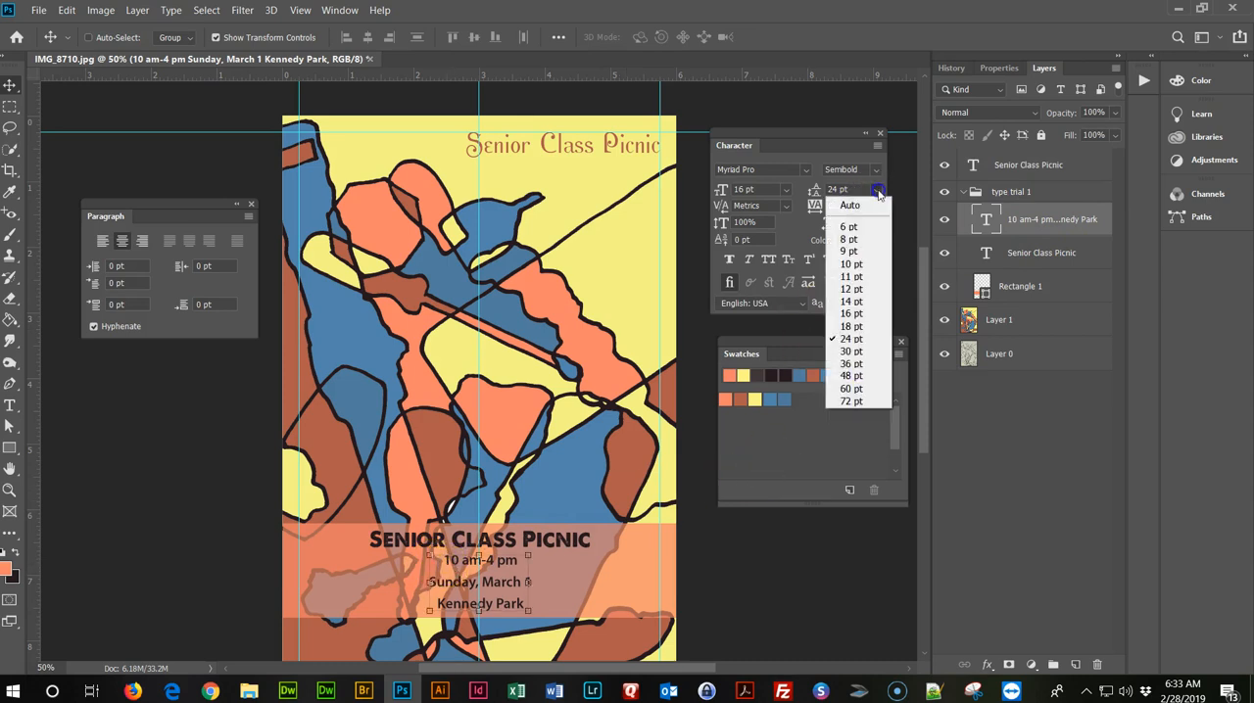
pyautogui.click(854, 313)
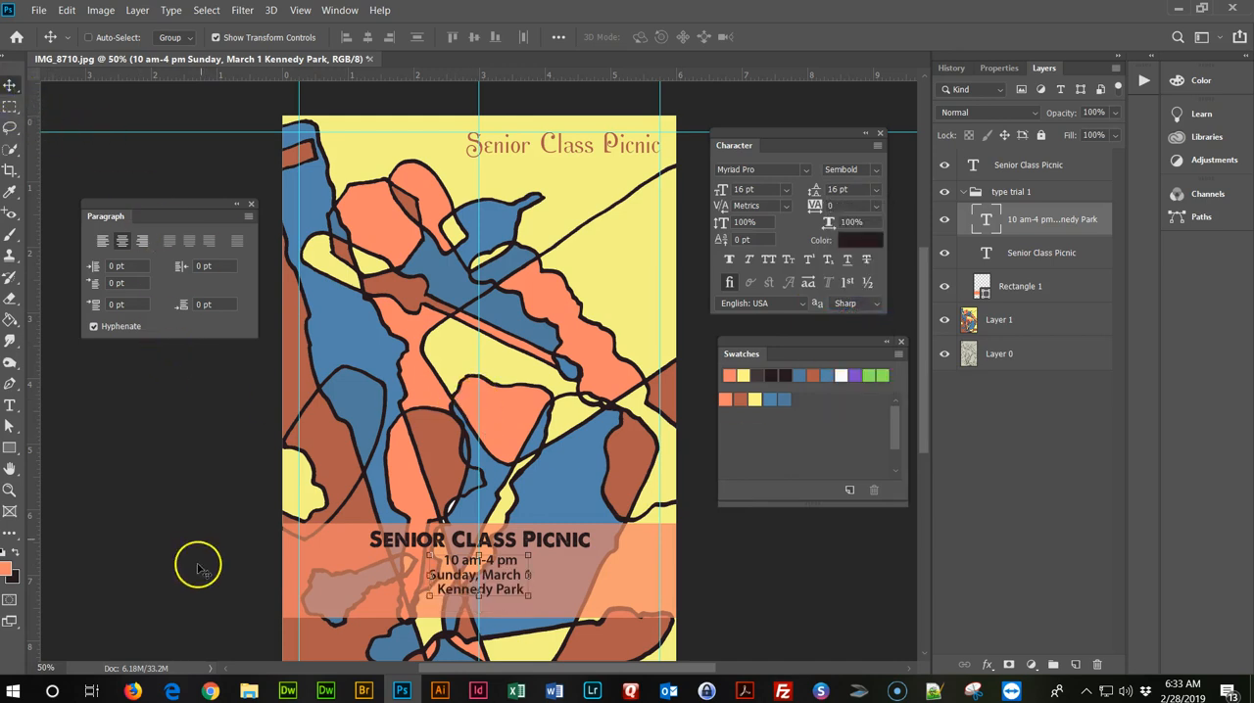
pyautogui.click(1073, 364)
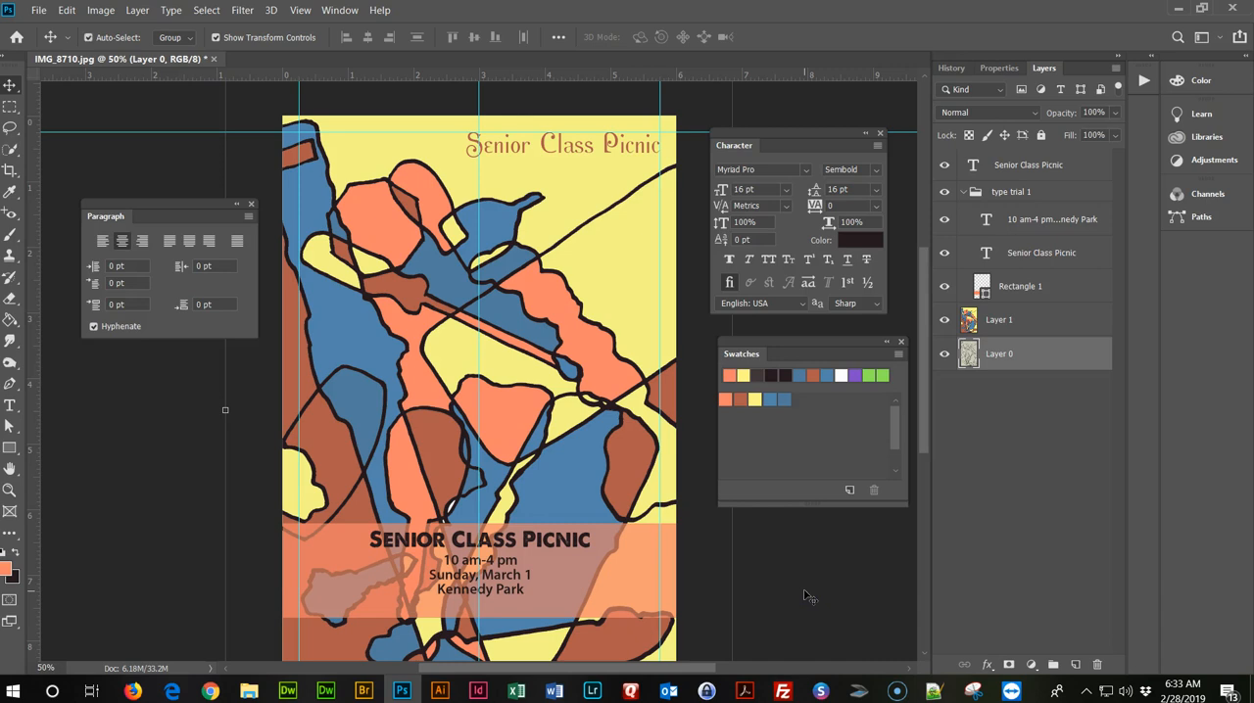
# Hide the guides and the old Senior Class Picnic title inside the type trial 1 group.
pyautogui.hotkey('ctrl', ';')
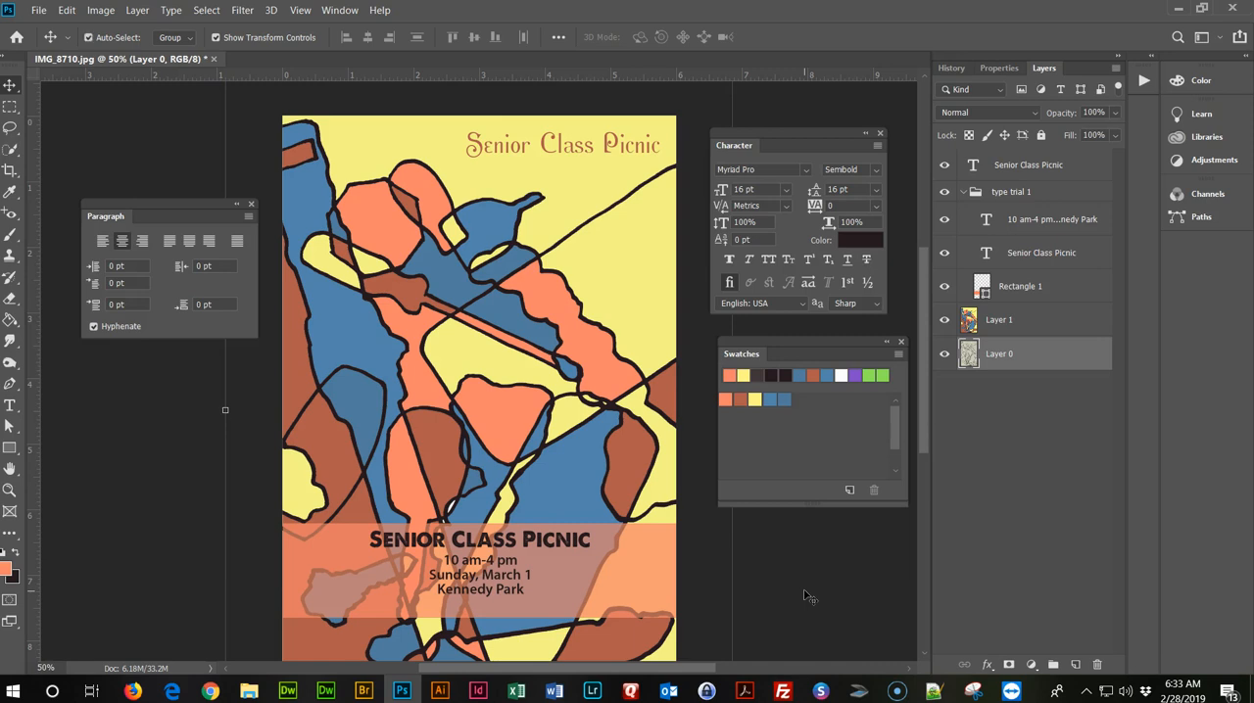
pyautogui.hotkey('ctrl', ';')
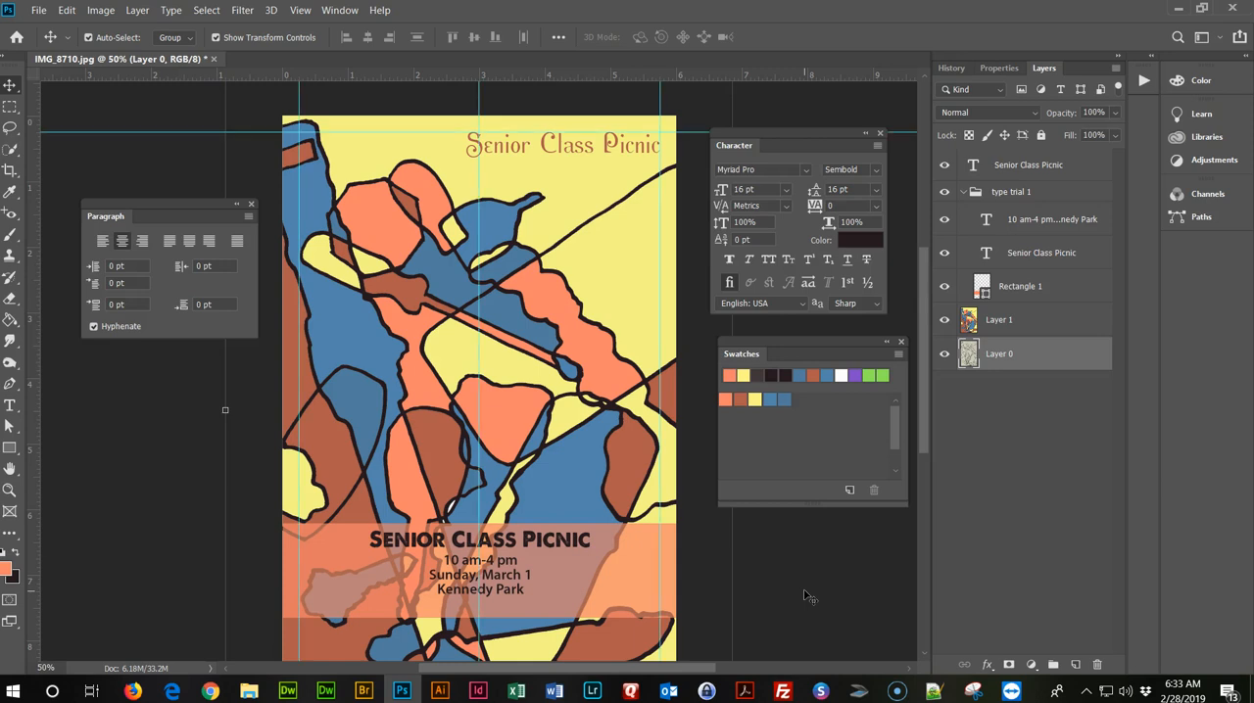
pyautogui.hotkey('ctrl', ';')
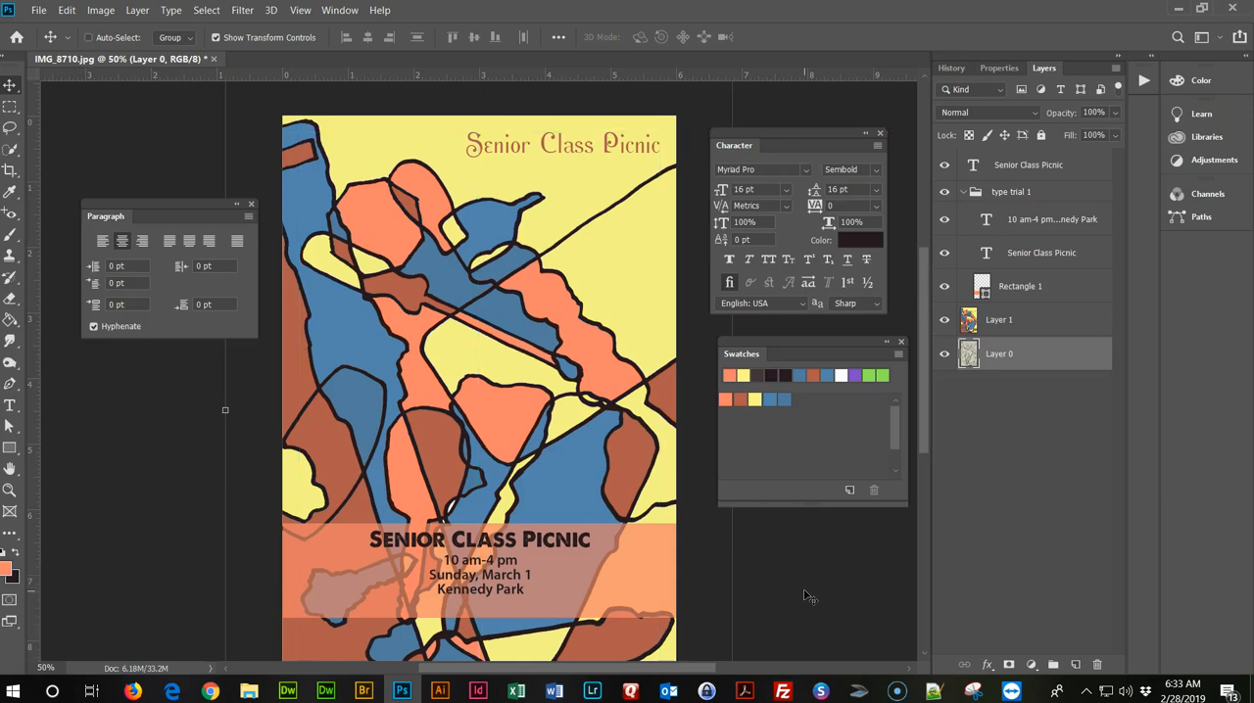
pyautogui.click(944, 166)
pyautogui.click(944, 167)
pyautogui.click(945, 255)
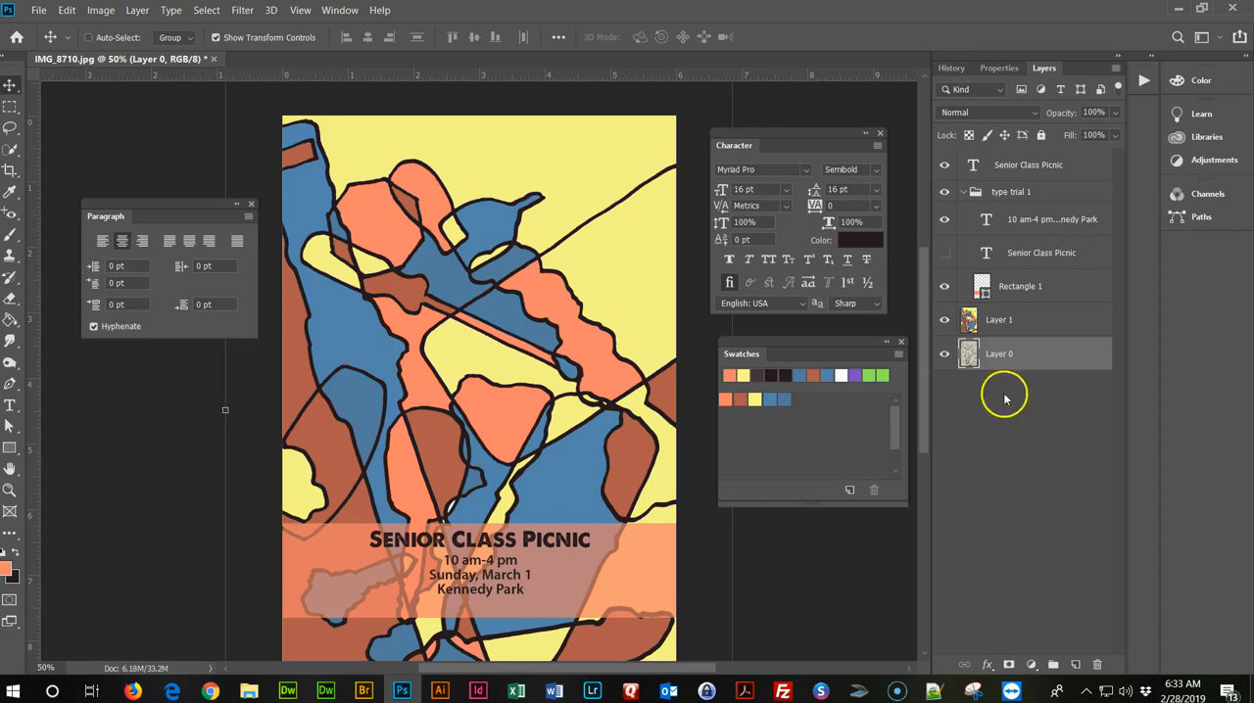
# Select the new title and the date and location text together and nudge them down to centre them vertically in the banner.
pyautogui.click(1068, 167)
pyautogui.keyDown('ctrl'); pyautogui.click(1056, 222); pyautogui.keyUp('ctrl')
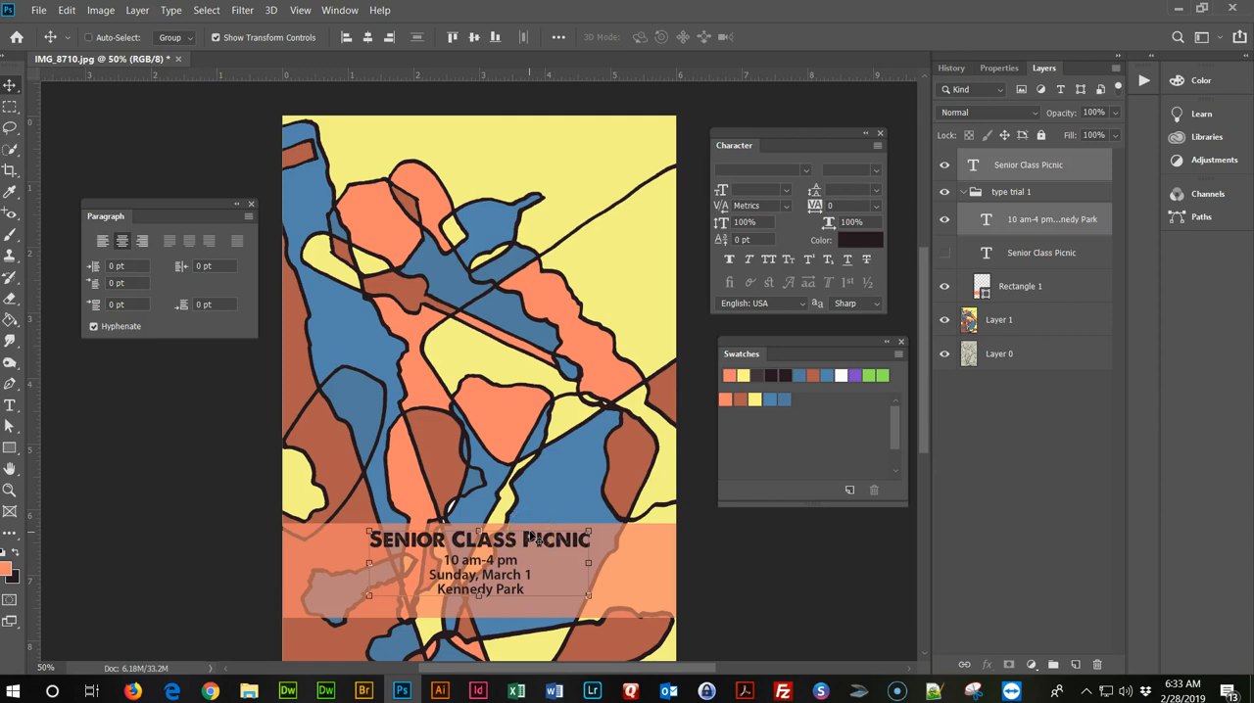
pyautogui.press('Down')
pyautogui.press('Down')
pyautogui.press('Down')
pyautogui.press('Down')
pyautogui.press('Down')
pyautogui.press('Down')
pyautogui.press('Down')
pyautogui.press('Down')
pyautogui.press('Down')
pyautogui.press('Down')
pyautogui.press('Down')
pyautogui.press('Down')
pyautogui.press('Down')
pyautogui.press('Down')
pyautogui.press('Down')
pyautogui.press('Down')
pyautogui.press('Down')
pyautogui.press('Down')
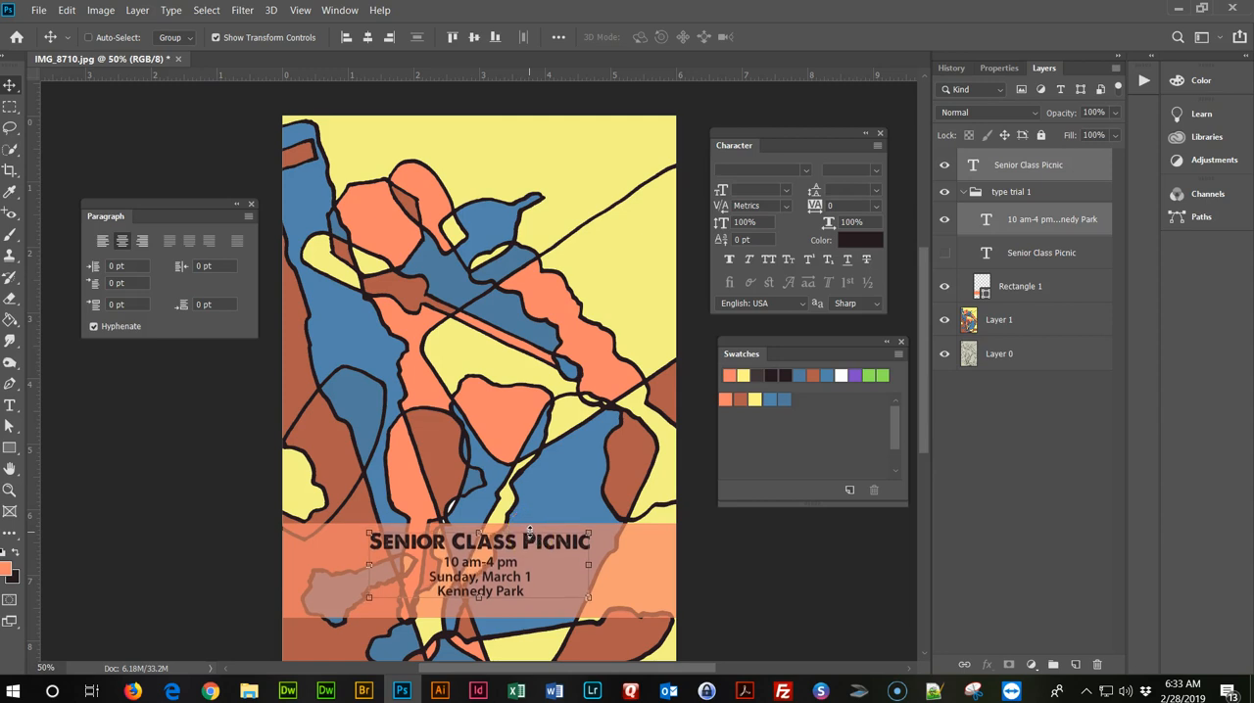
pyautogui.press('Down')
pyautogui.press('Down')
pyautogui.press('Down')
pyautogui.press('Down')
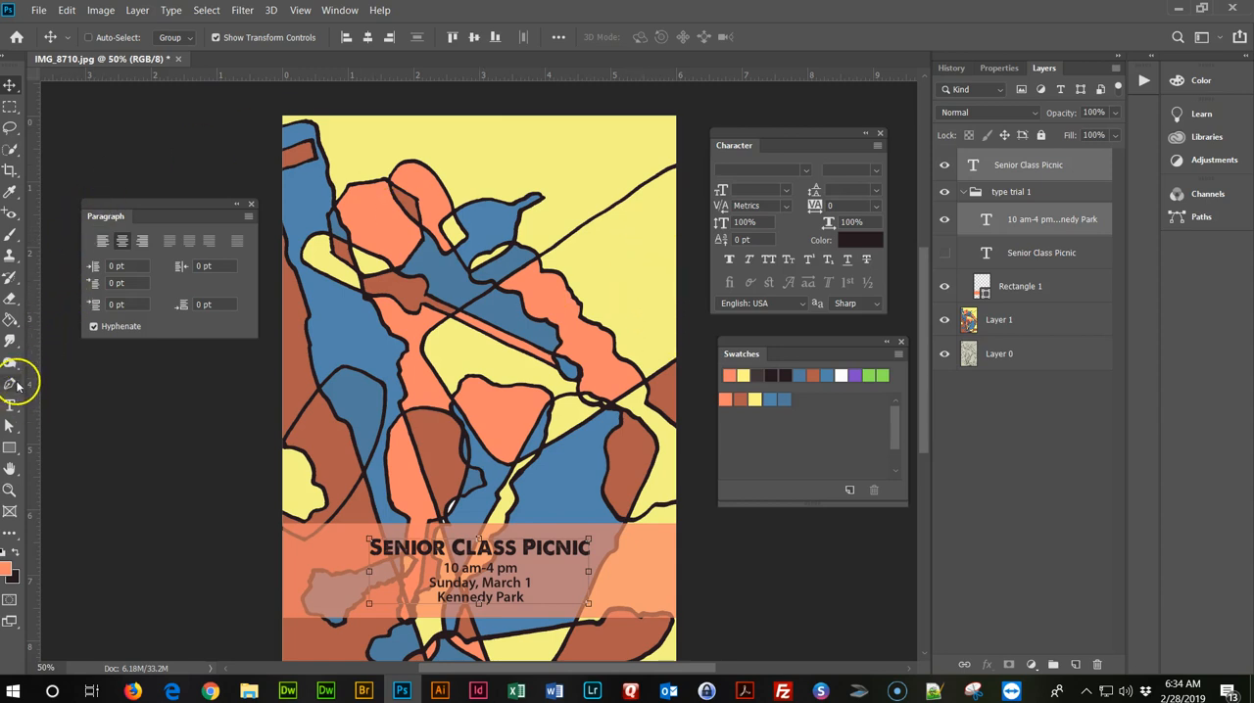
# Fill the yellow background area along the poster's upper edge on Layer 1 with the rust brown swatch using the Paint Bucket.
pyautogui.click(10, 319)
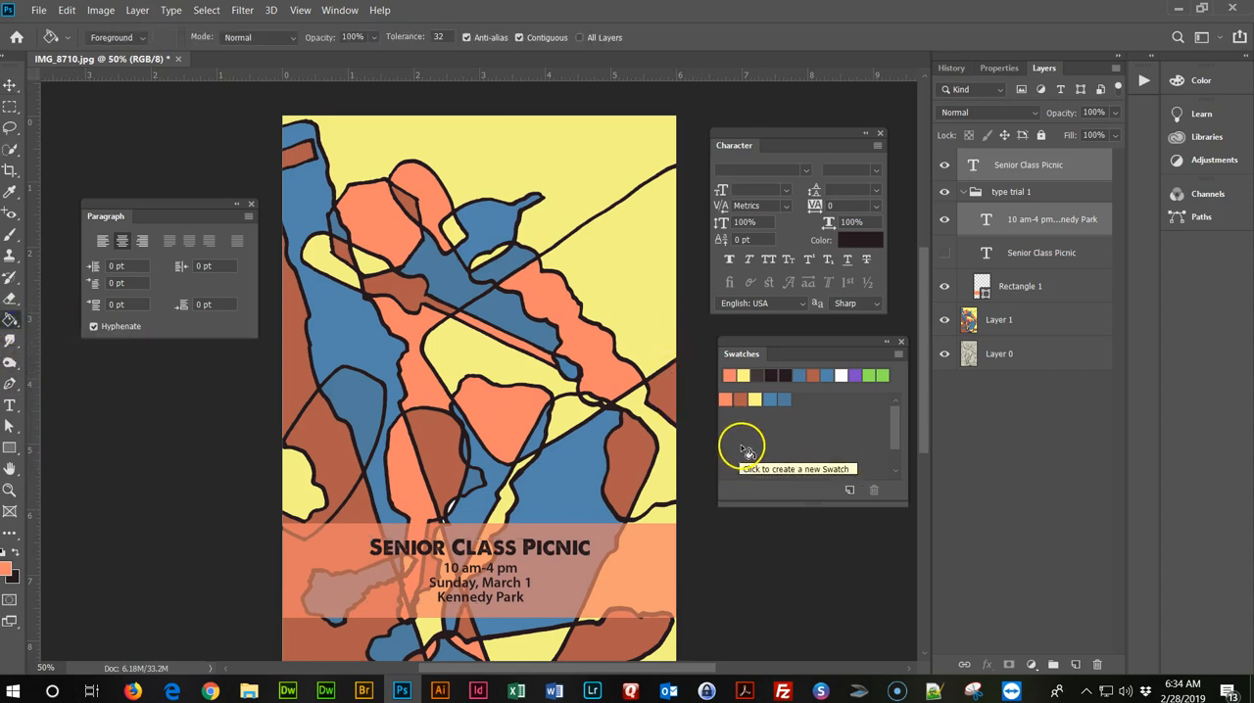
pyautogui.click(770, 399)
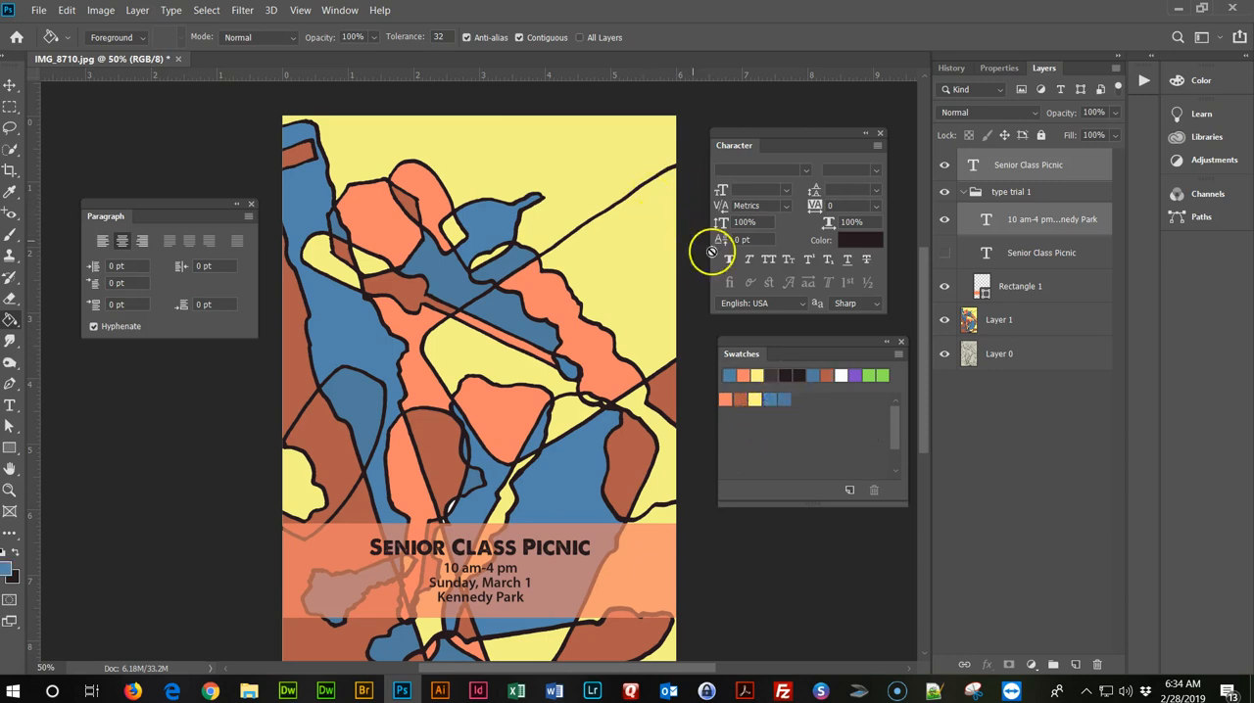
pyautogui.click(783, 400)
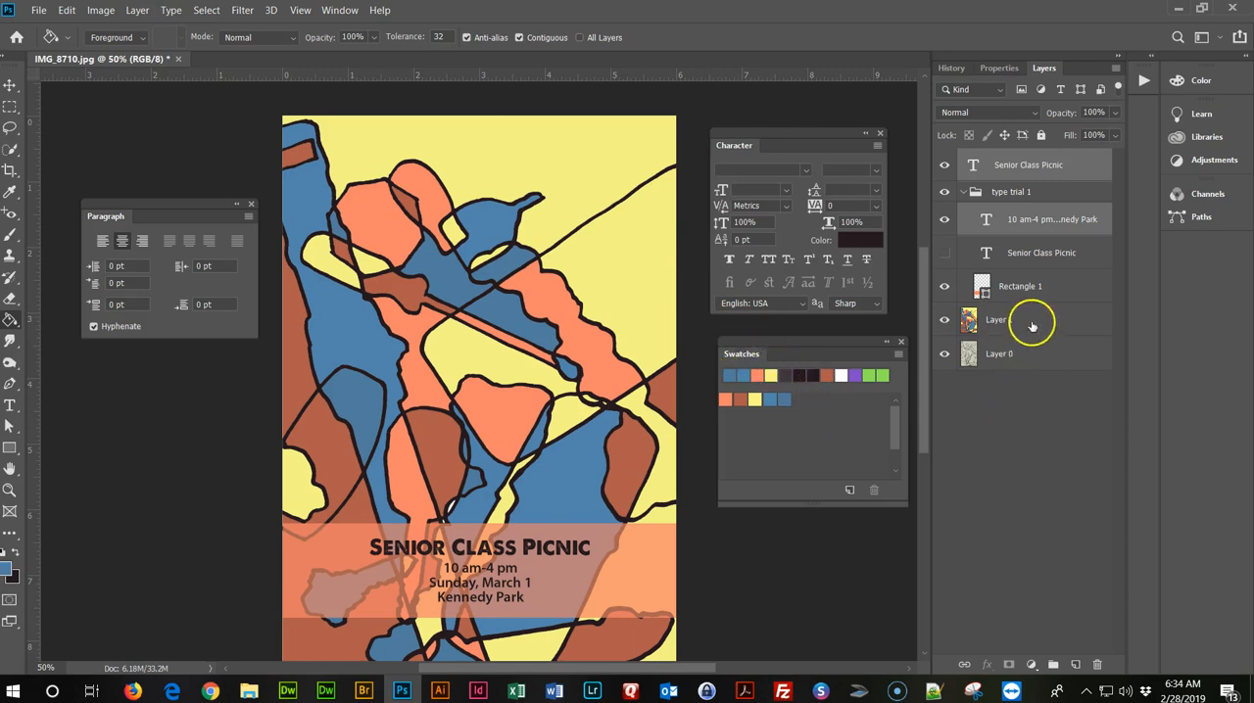
pyautogui.click(975, 325)
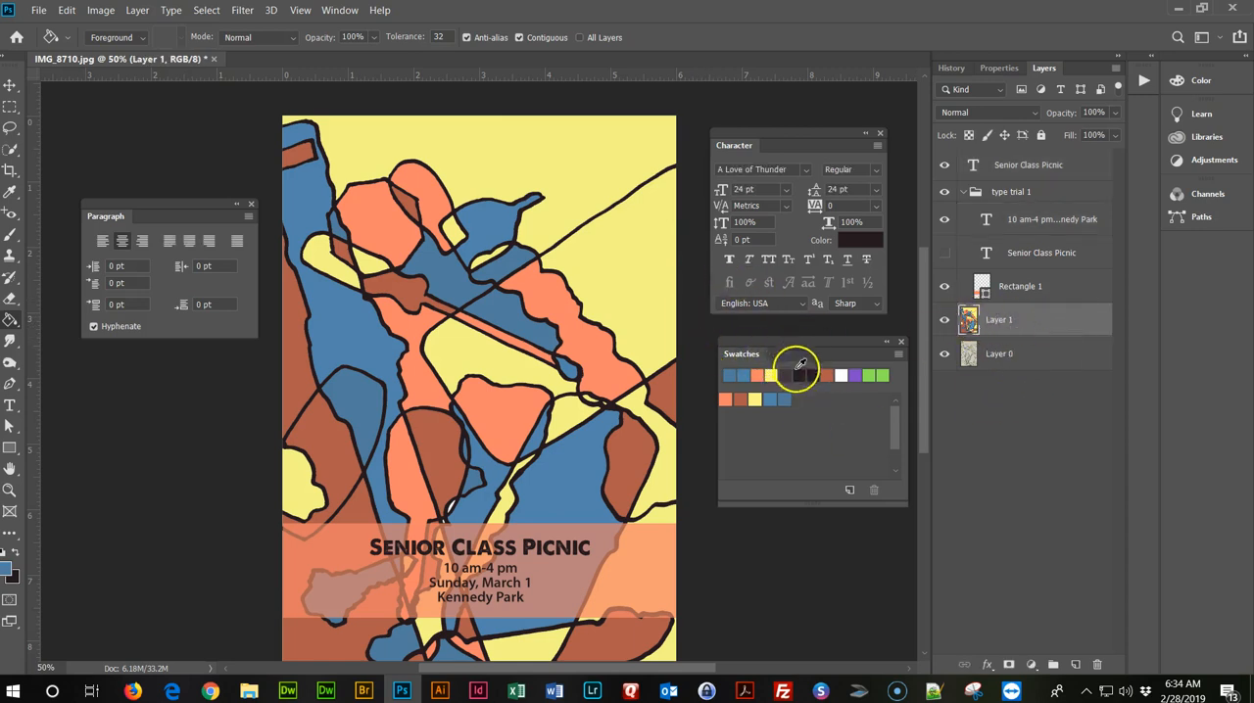
pyautogui.click(745, 405)
pyautogui.click(604, 183)
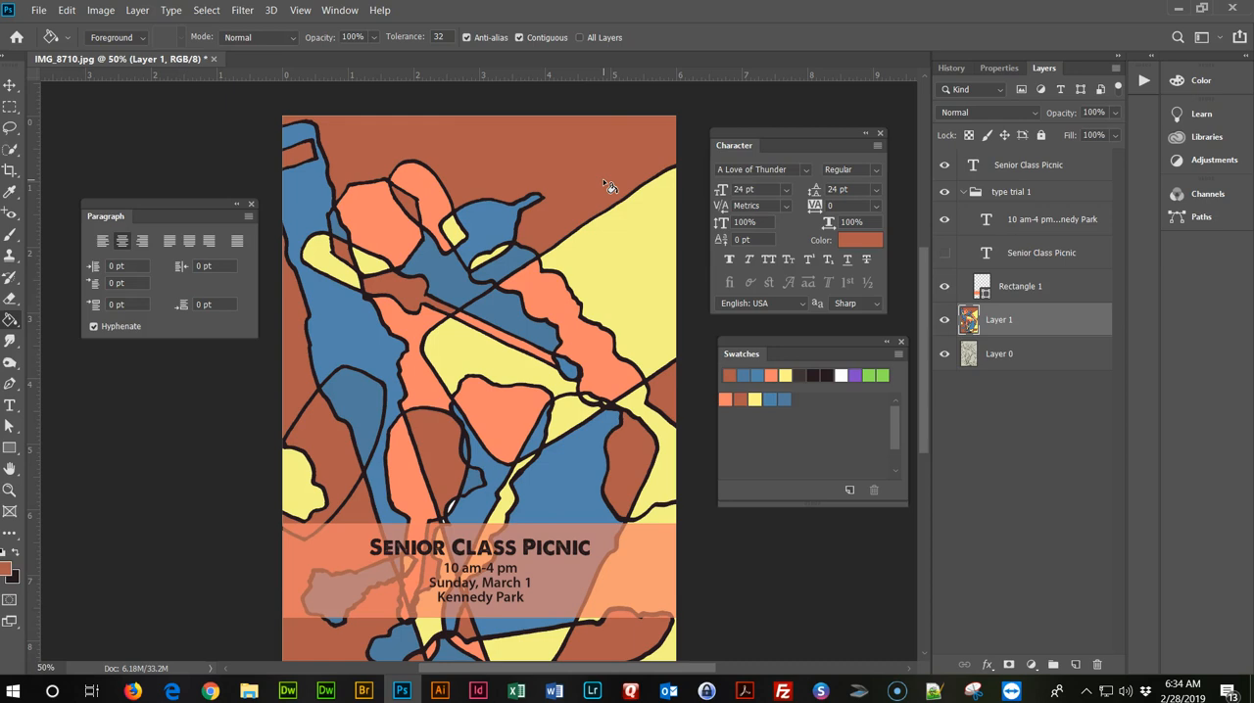
pyautogui.click(653, 235)
# Recolour the Rectangle 1 banner with the light yellow swatch (fff199).
pyautogui.click(1048, 286)
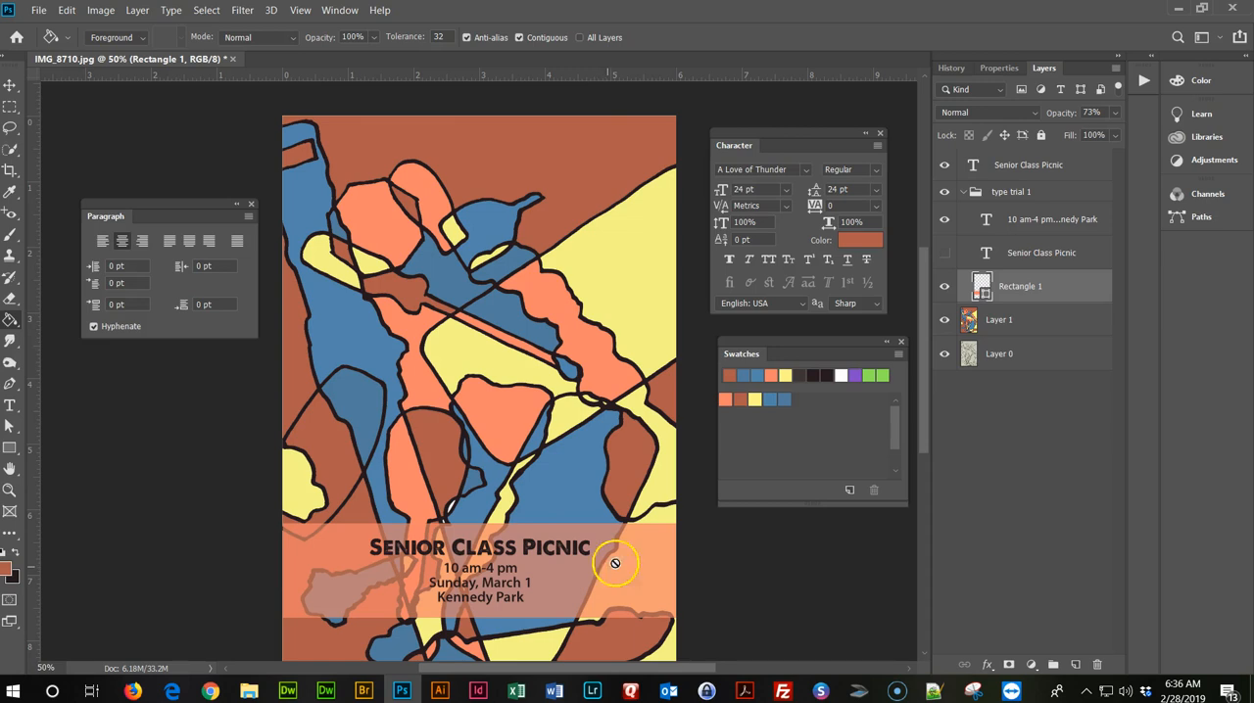
pyautogui.doubleClick(983, 286)
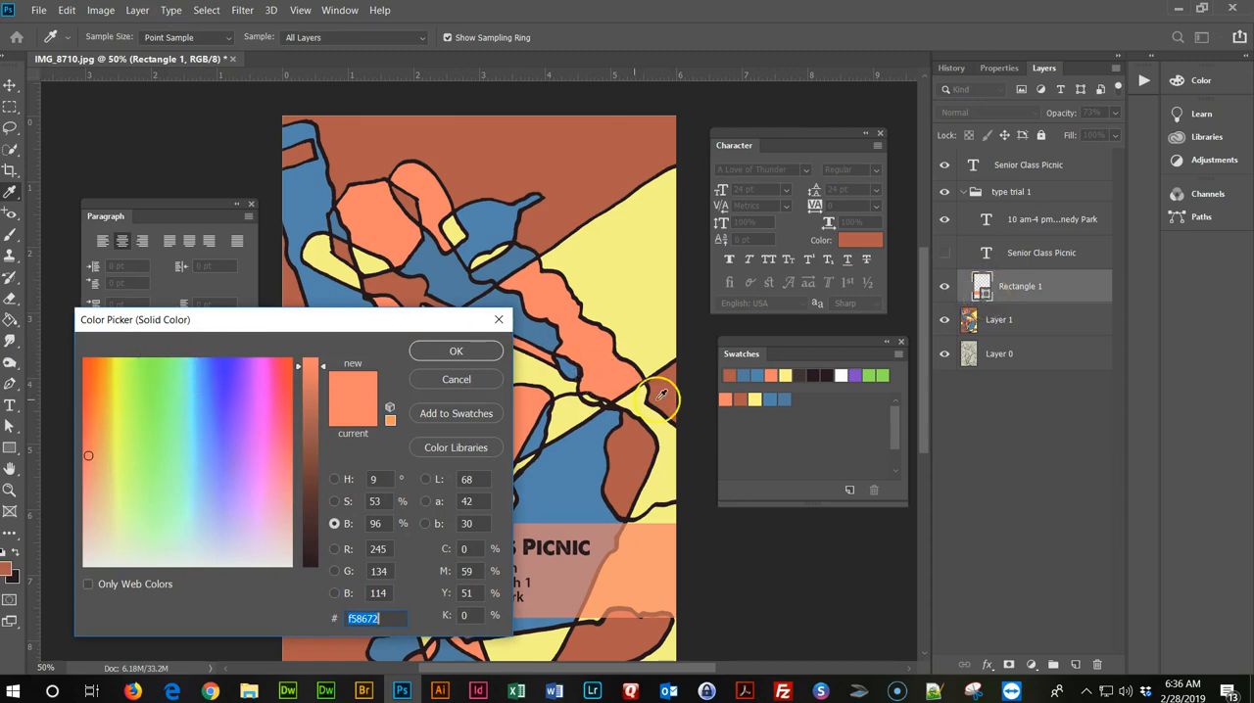
pyautogui.click(755, 400)
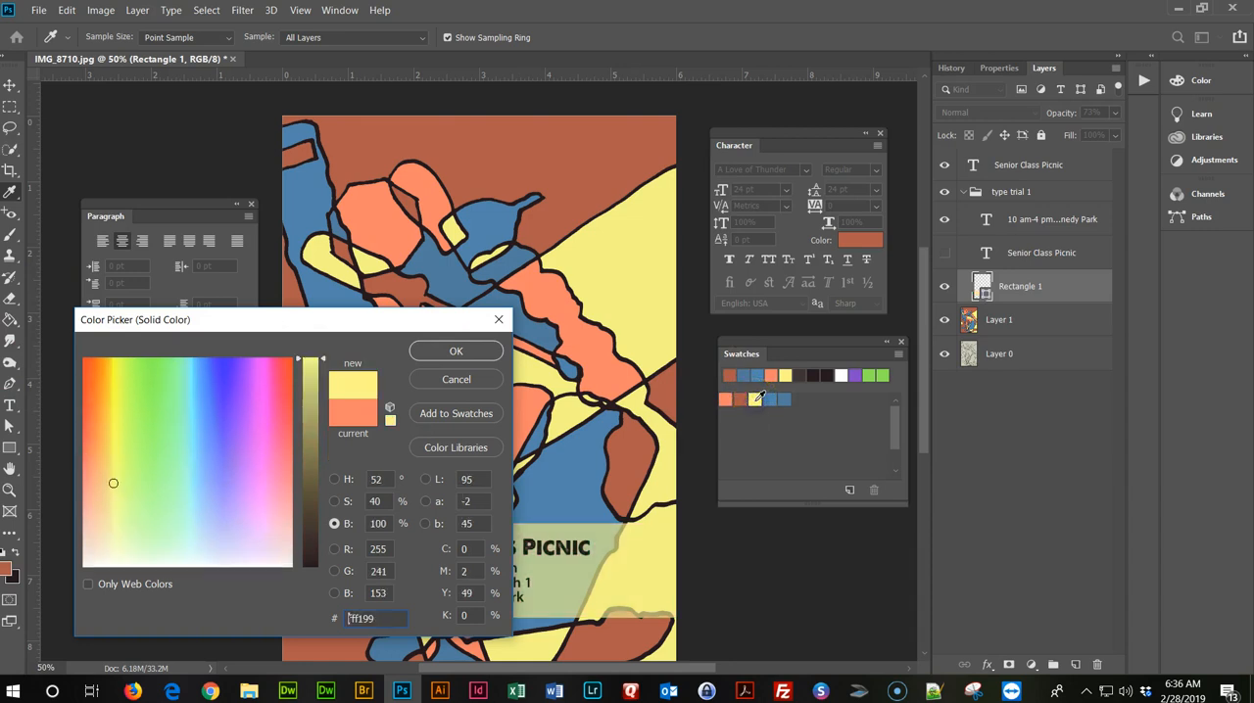
pyautogui.click(455, 351)
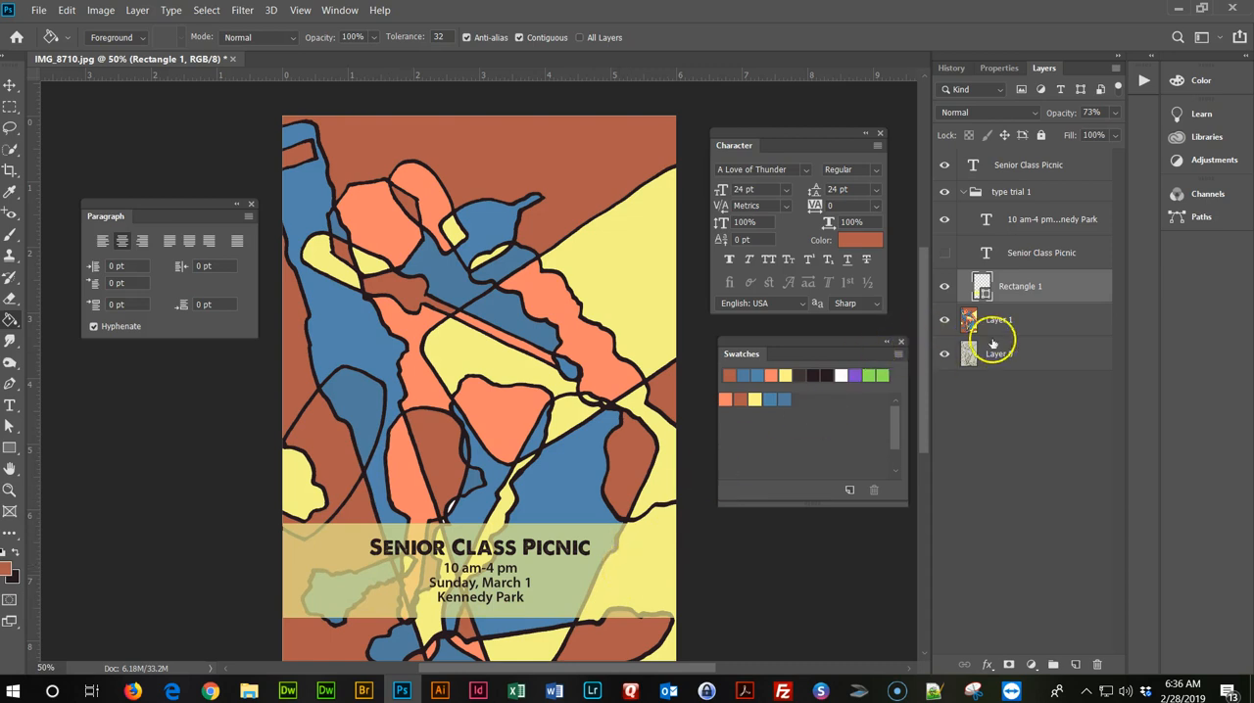
# Recolour the whole visible Senior Class Picnic title with the rust brown swatch.
pyautogui.click(1041, 165)
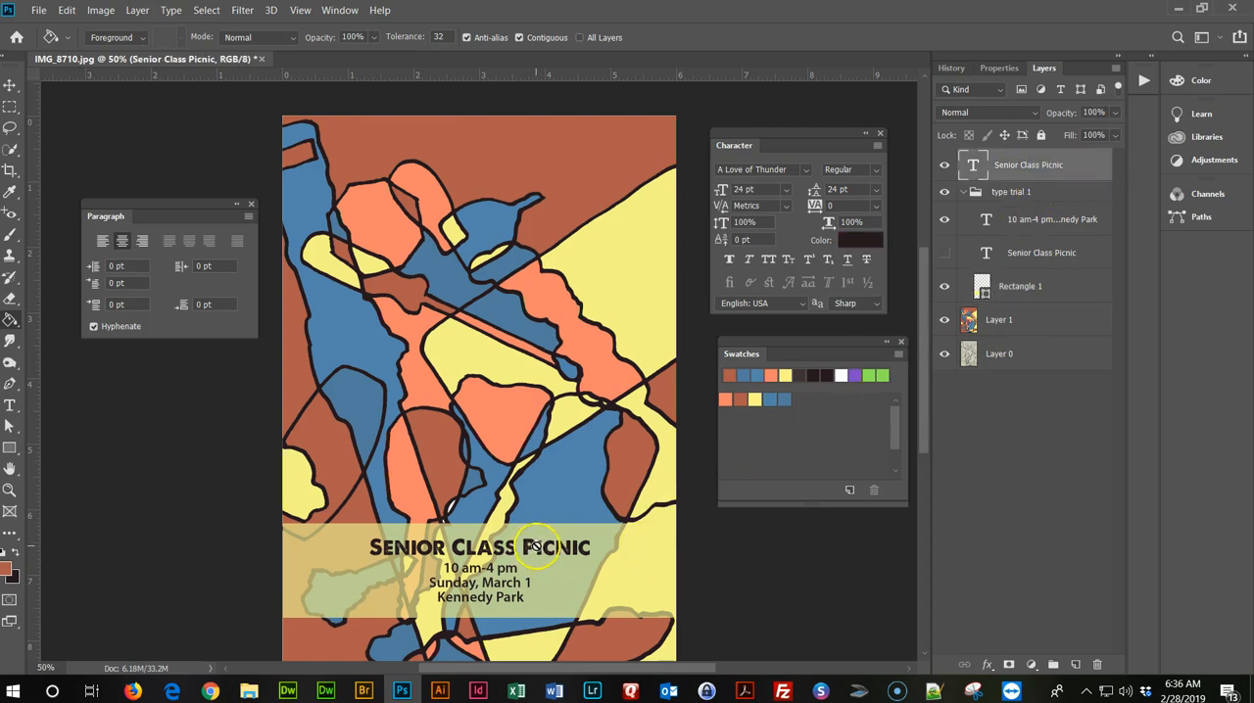
pyautogui.click(946, 167)
pyautogui.click(946, 167)
pyautogui.click(10, 407)
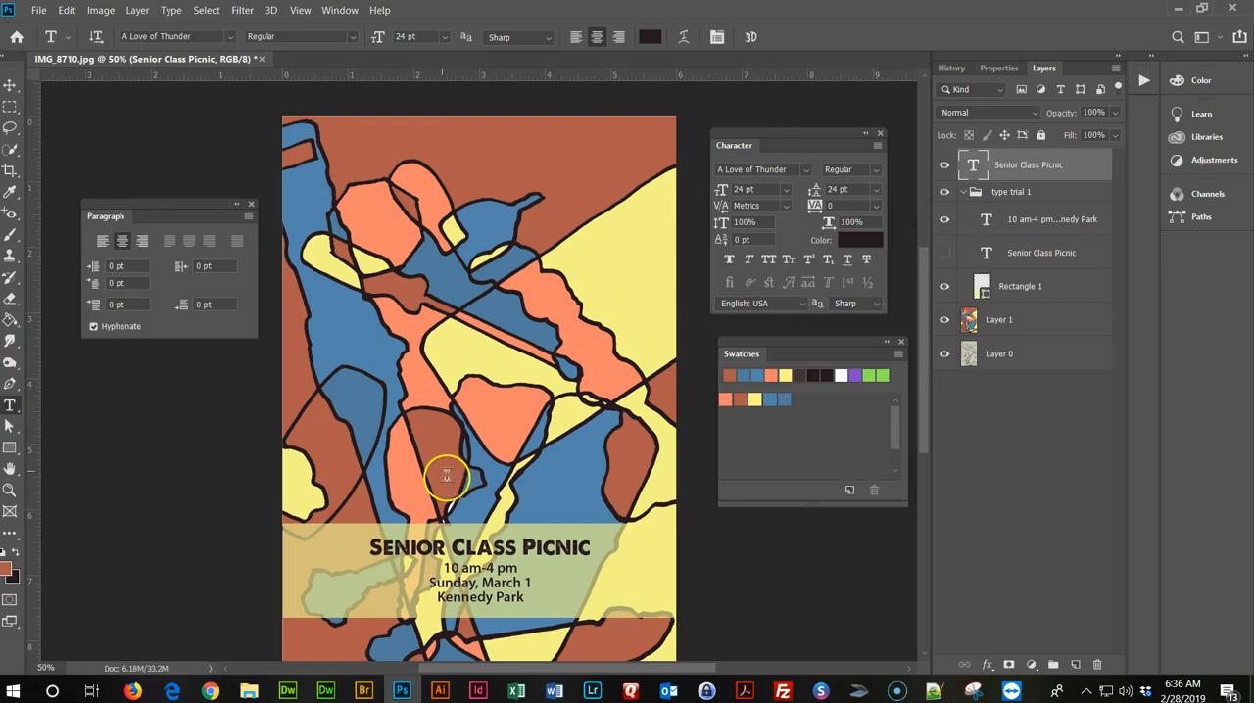
pyautogui.click(484, 550)
pyautogui.doubleClick(483, 549)
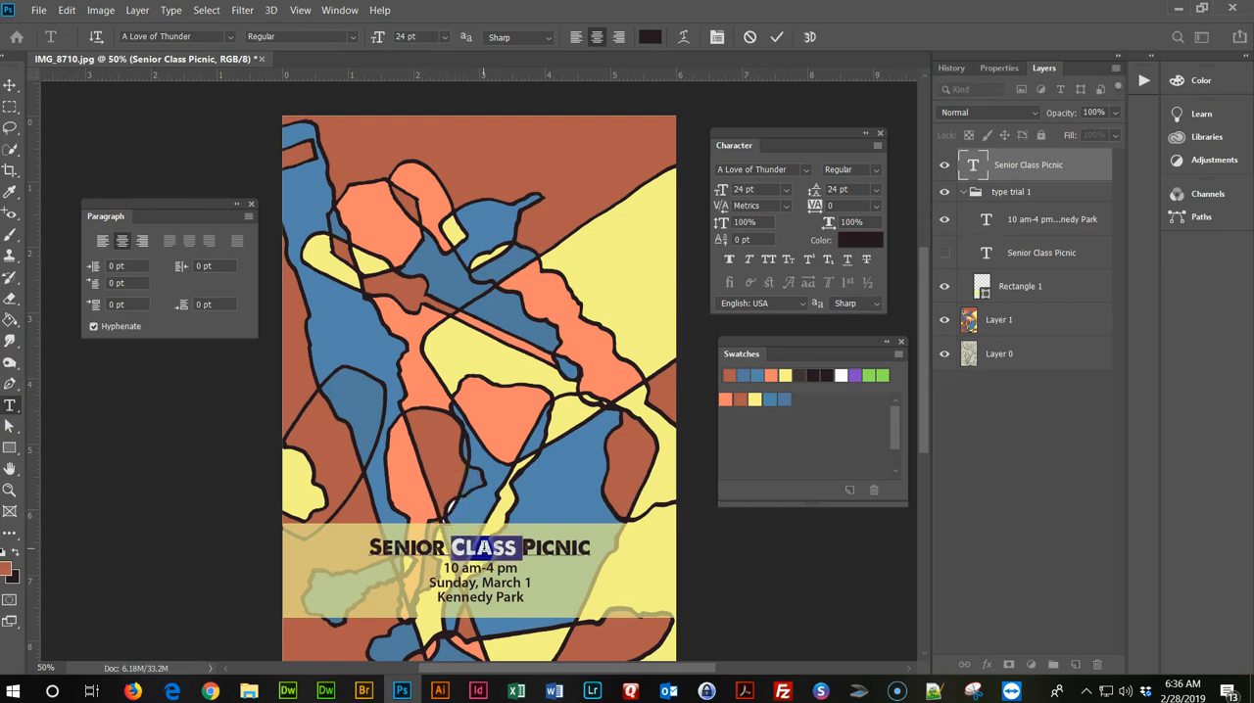
pyautogui.tripleClick(483, 549)
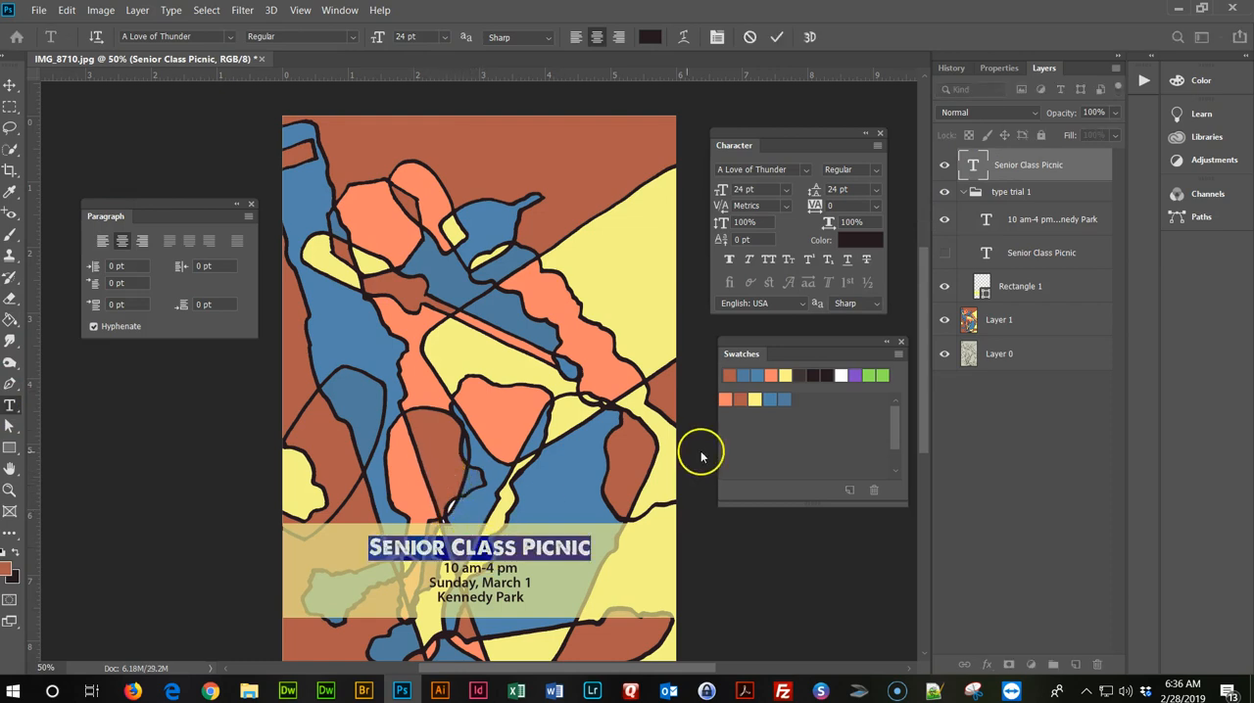
pyautogui.click(743, 396)
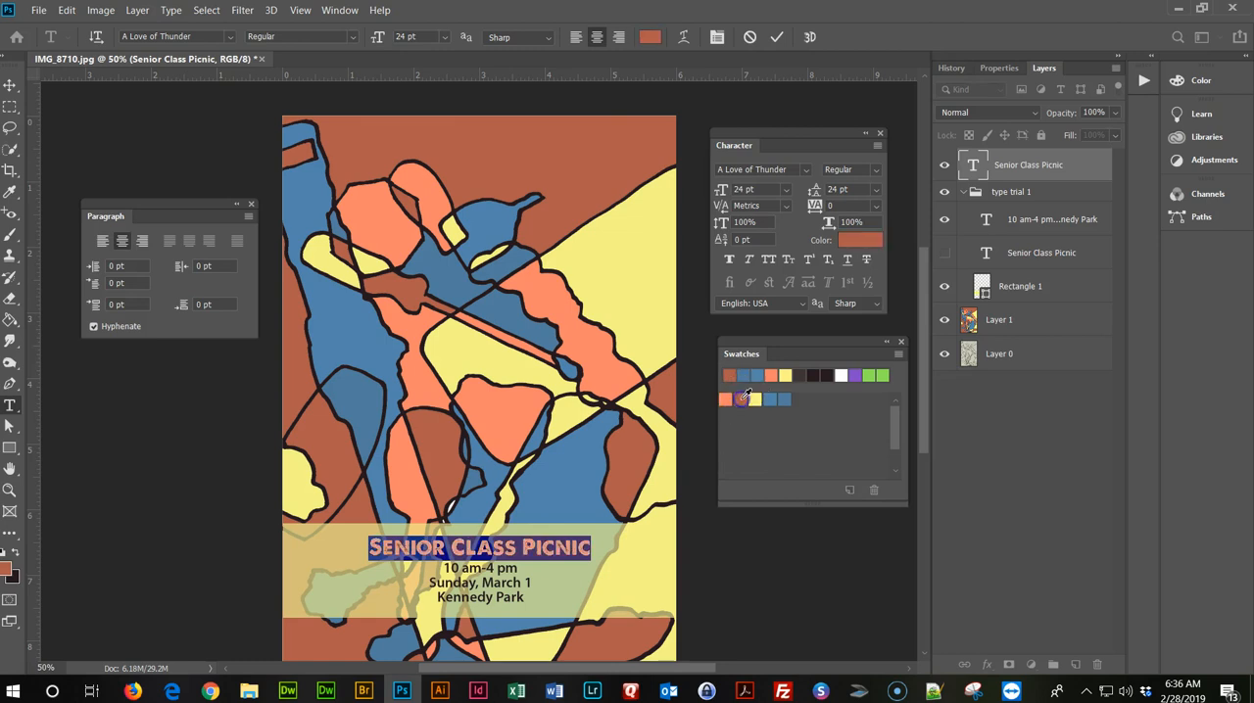
pyautogui.click(11, 85)
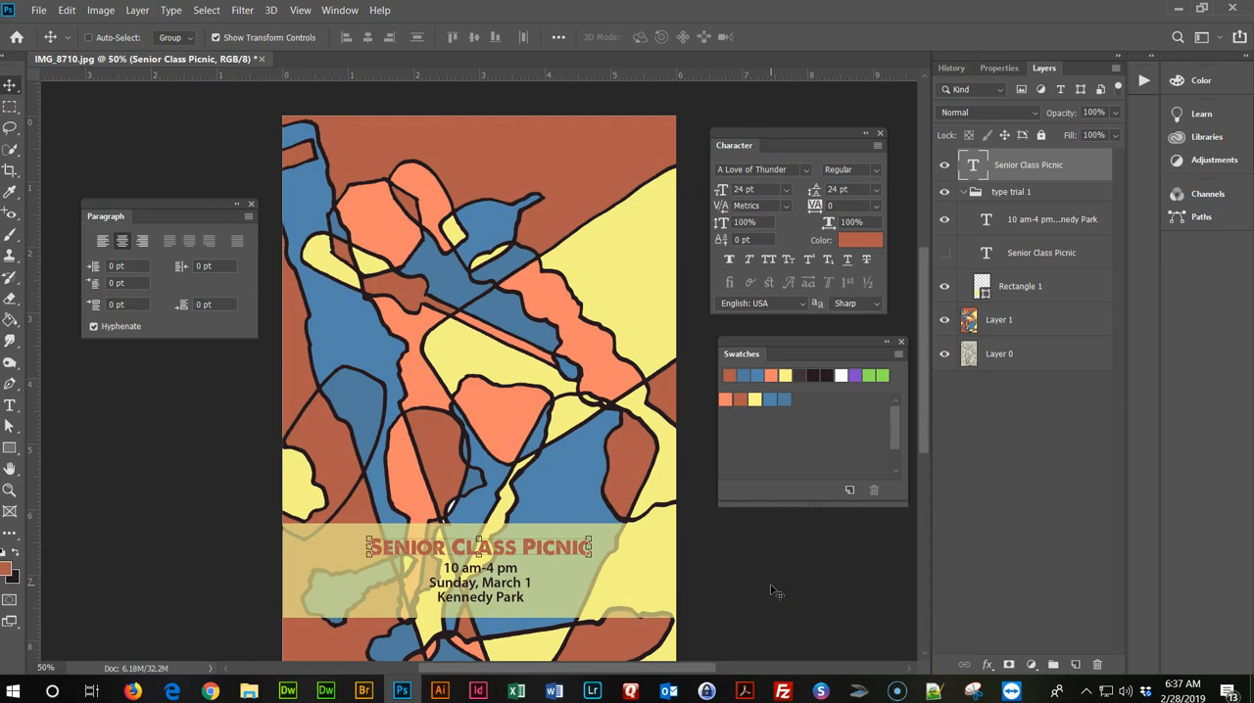
# Recolour the whole Senior Class Picnic title with the blue swatch and finish editing the text.
pyautogui.scroll(-1, 662, 551)
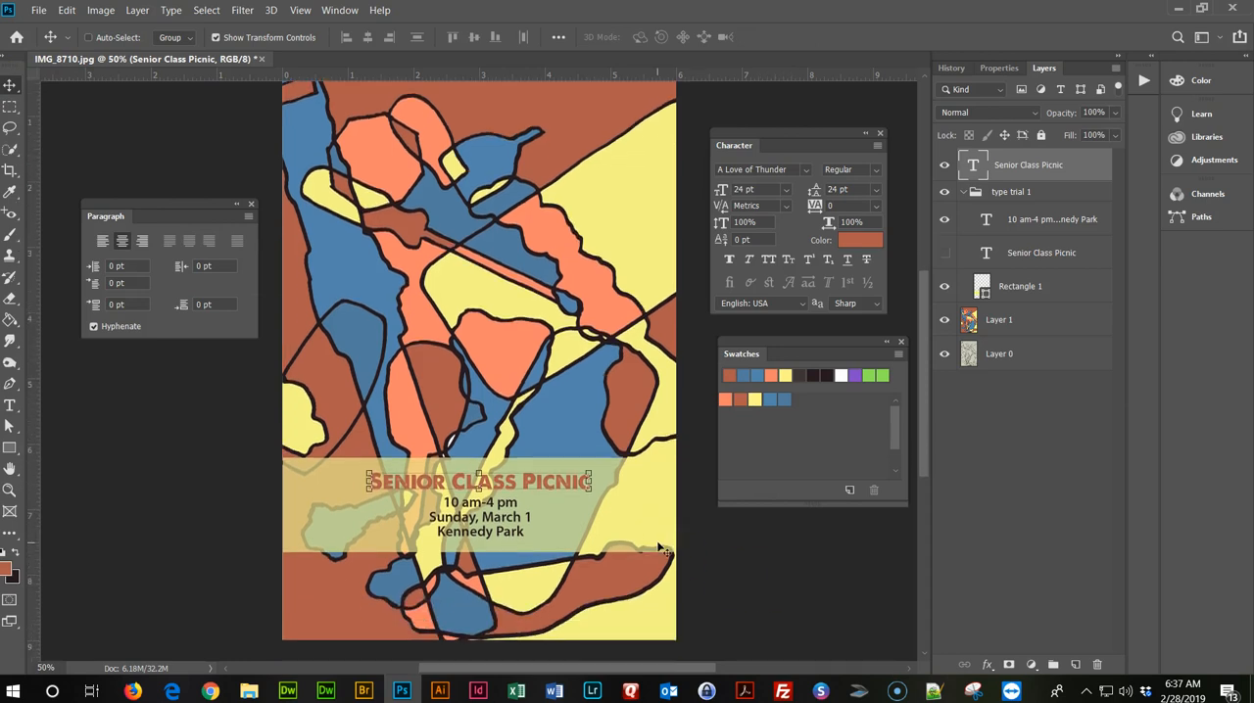
pyautogui.doubleClick(573, 484)
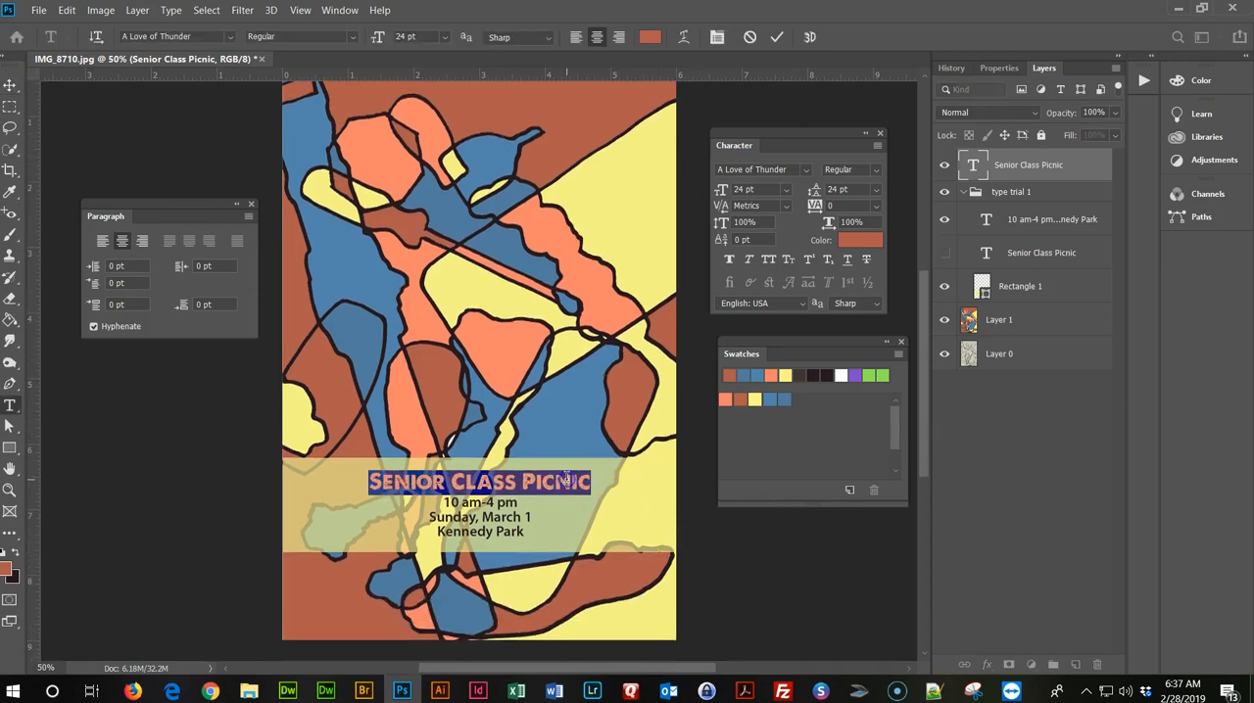
pyautogui.click(770, 399)
pyautogui.click(11, 86)
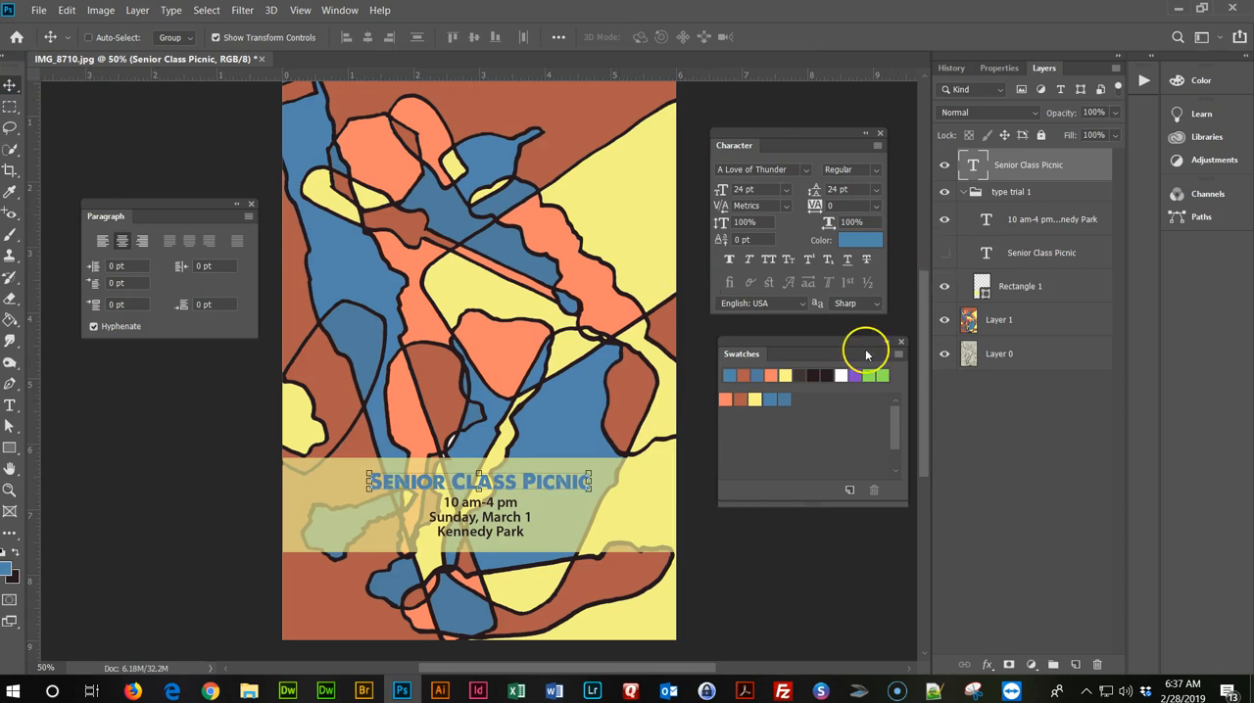
# Add a drop shadow to the Senior Class Picnic title with a distance of 1 px and a size of 2 px.
pyautogui.scroll(1, 926, 116)
pyautogui.scroll(-2, 577, 299)
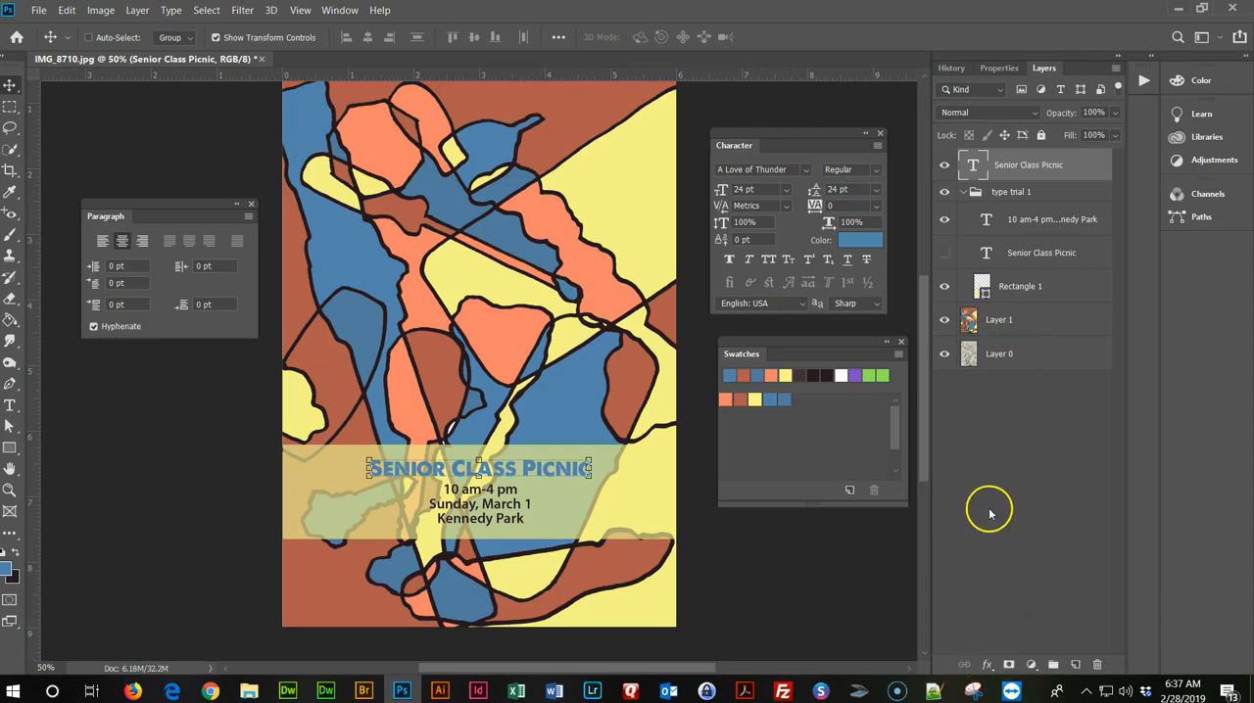
pyautogui.click(991, 666)
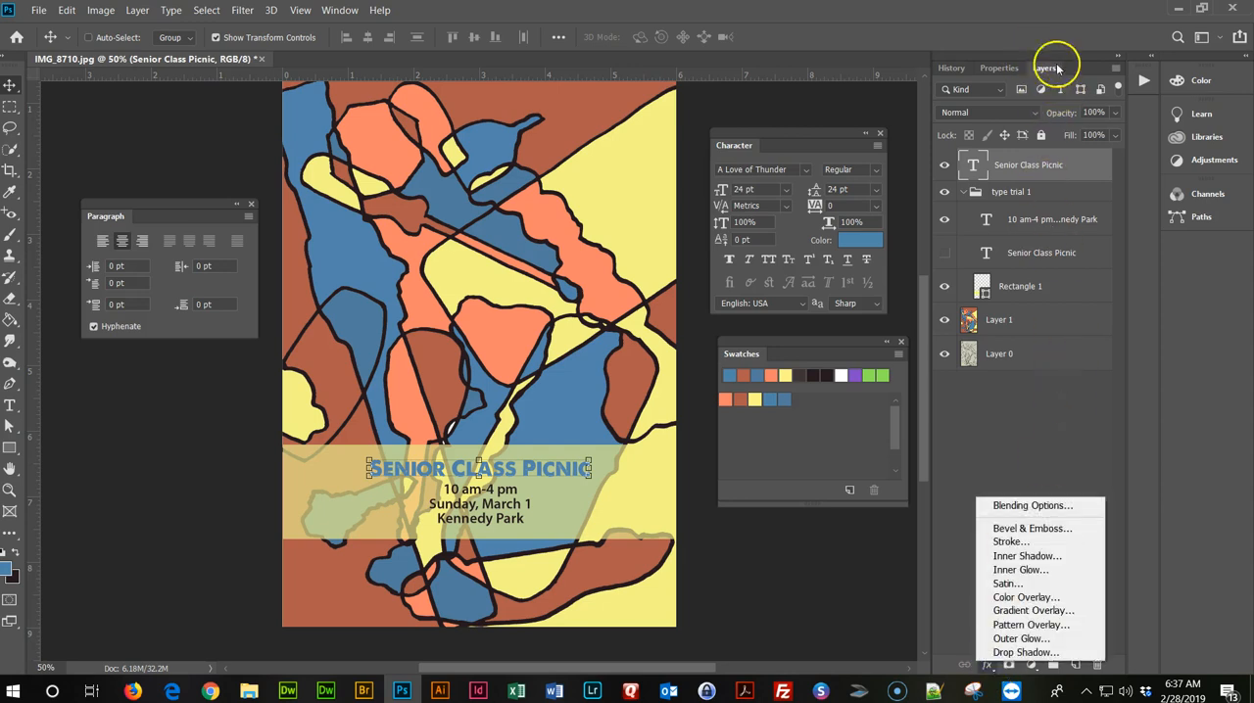
pyautogui.click(1083, 506)
pyautogui.moveTo(691, 274); pyautogui.dragTo(1045, 95)
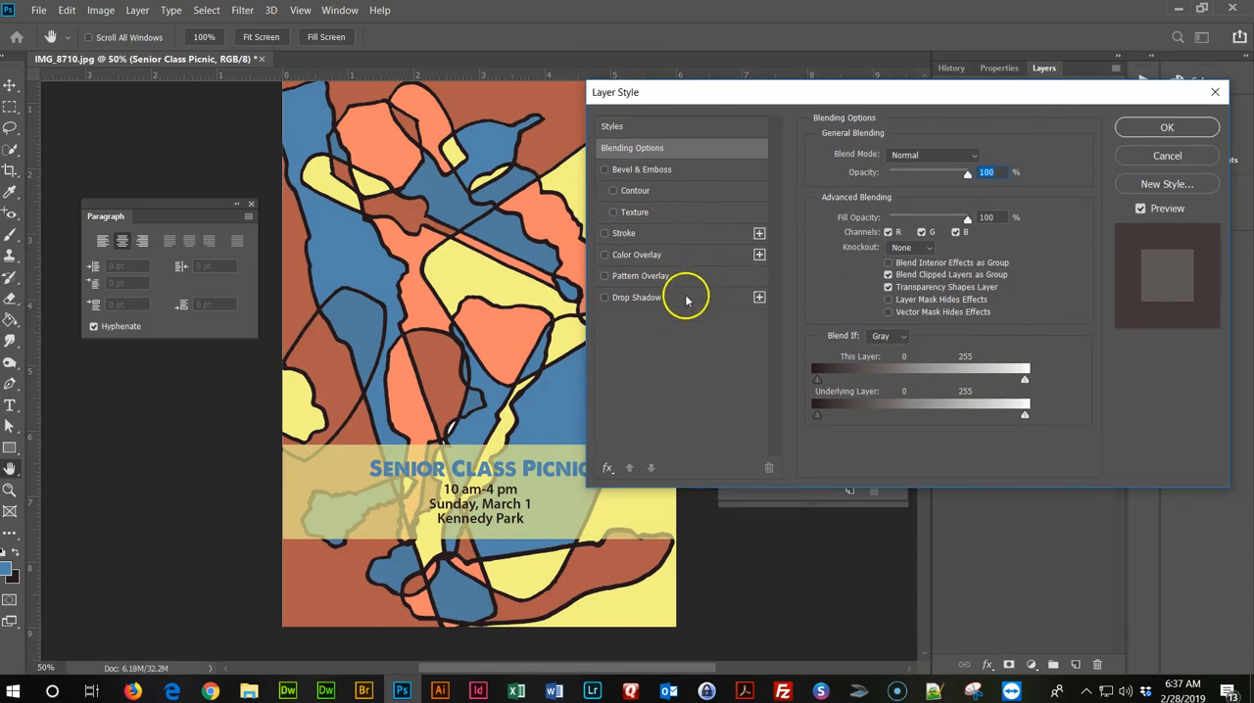
pyautogui.click(605, 299)
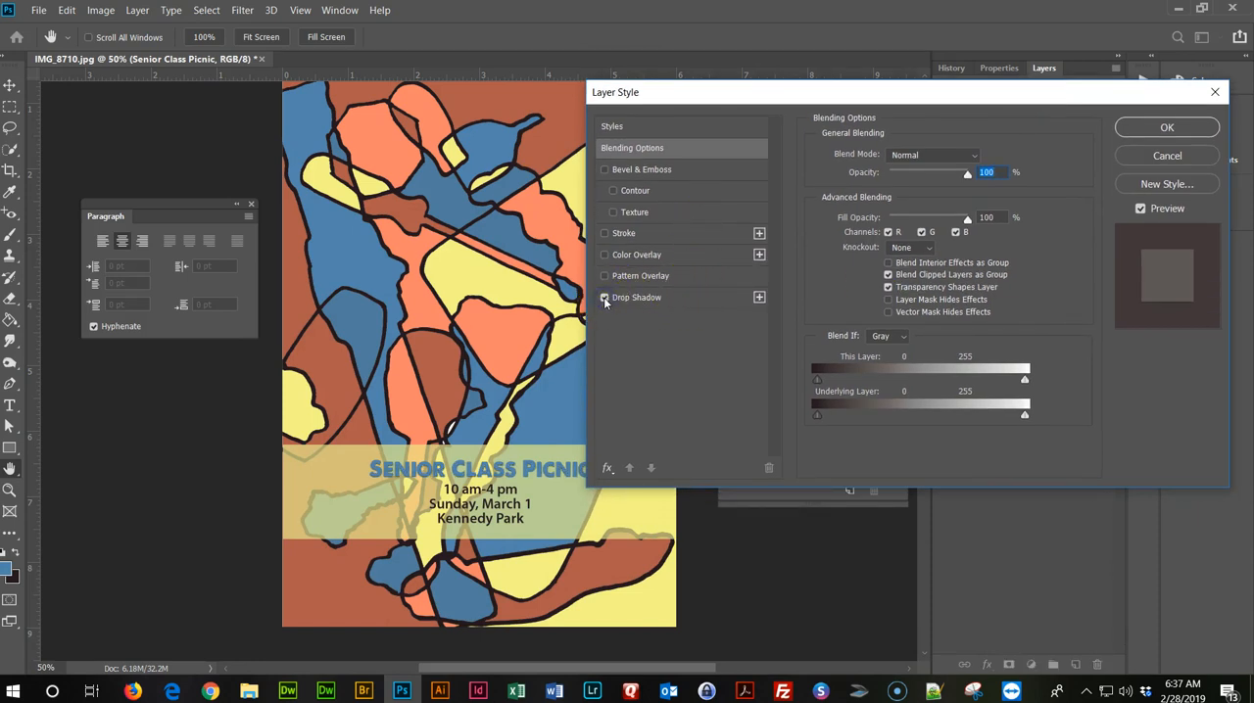
pyautogui.click(642, 300)
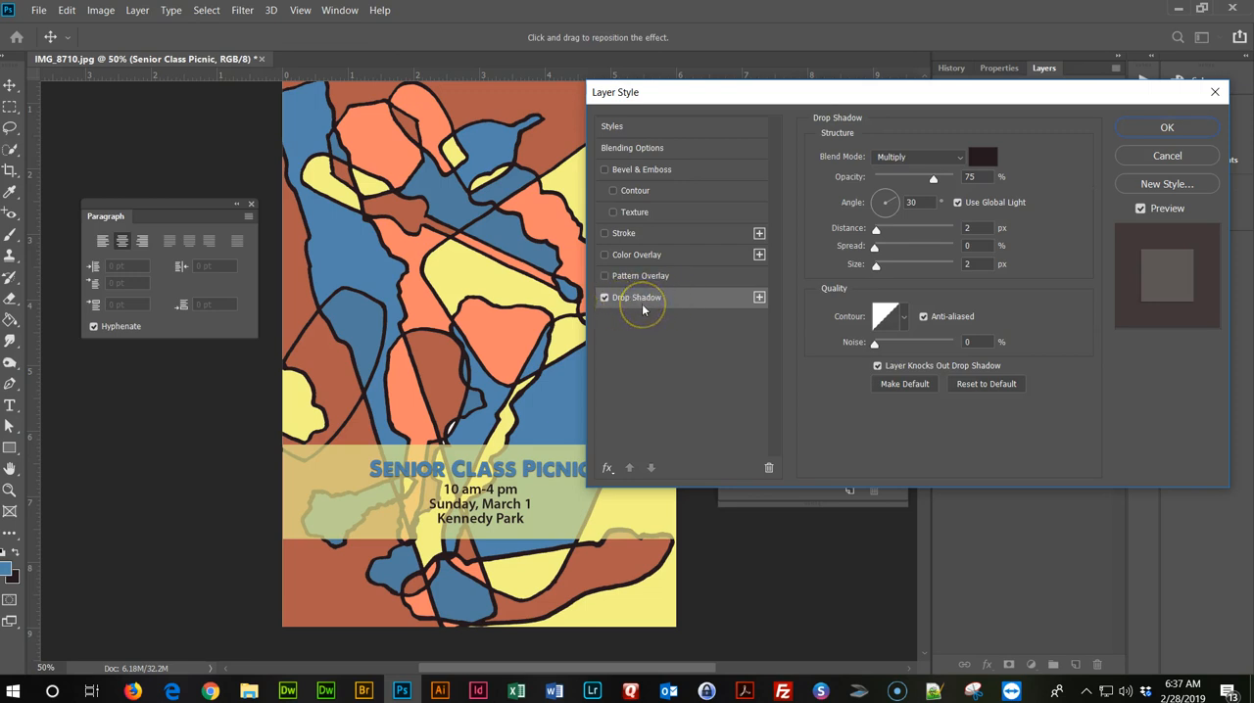
pyautogui.moveTo(877, 231)
pyautogui.mouseDown()
pyautogui.moveTo(892, 234)
pyautogui.moveTo(877, 229)
pyautogui.mouseUp()
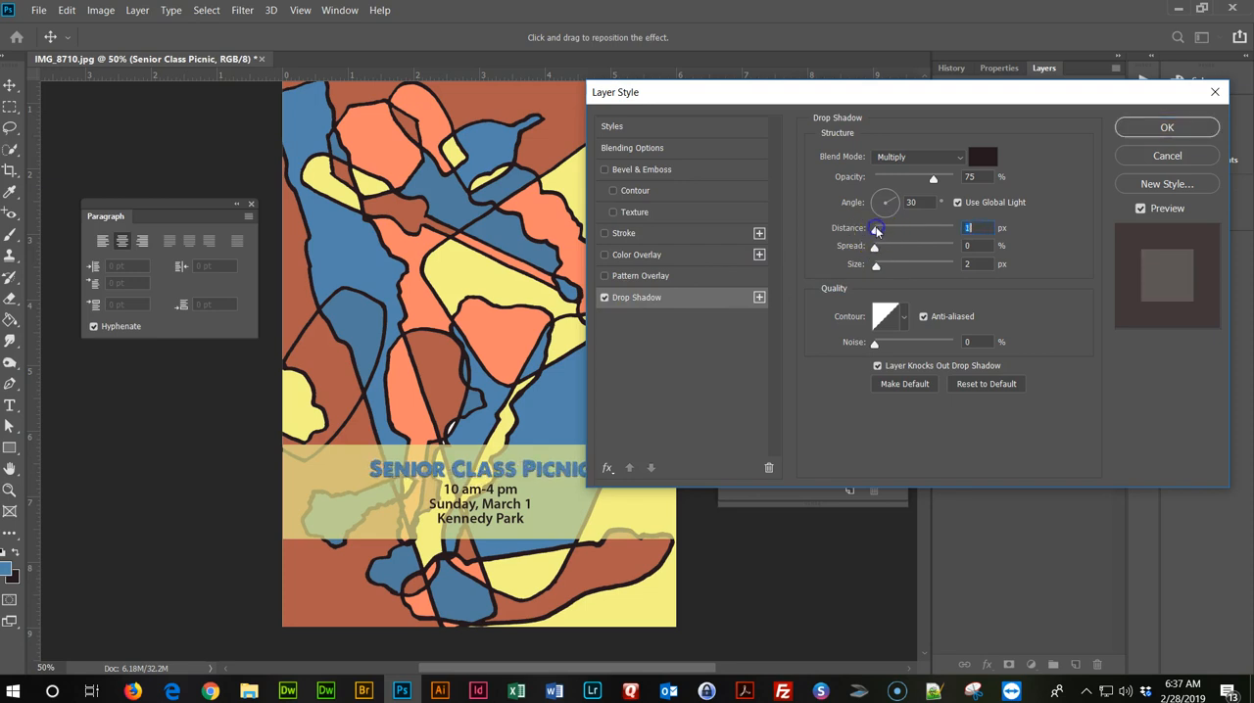
pyautogui.moveTo(876, 265)
pyautogui.mouseDown()
pyautogui.moveTo(892, 270)
pyautogui.moveTo(874, 271)
pyautogui.mouseUp()
pyautogui.click(963, 265)
pyautogui.write('2')
# Add a stroke effect to the title and set its fill type to Color.
pyautogui.click(605, 234)
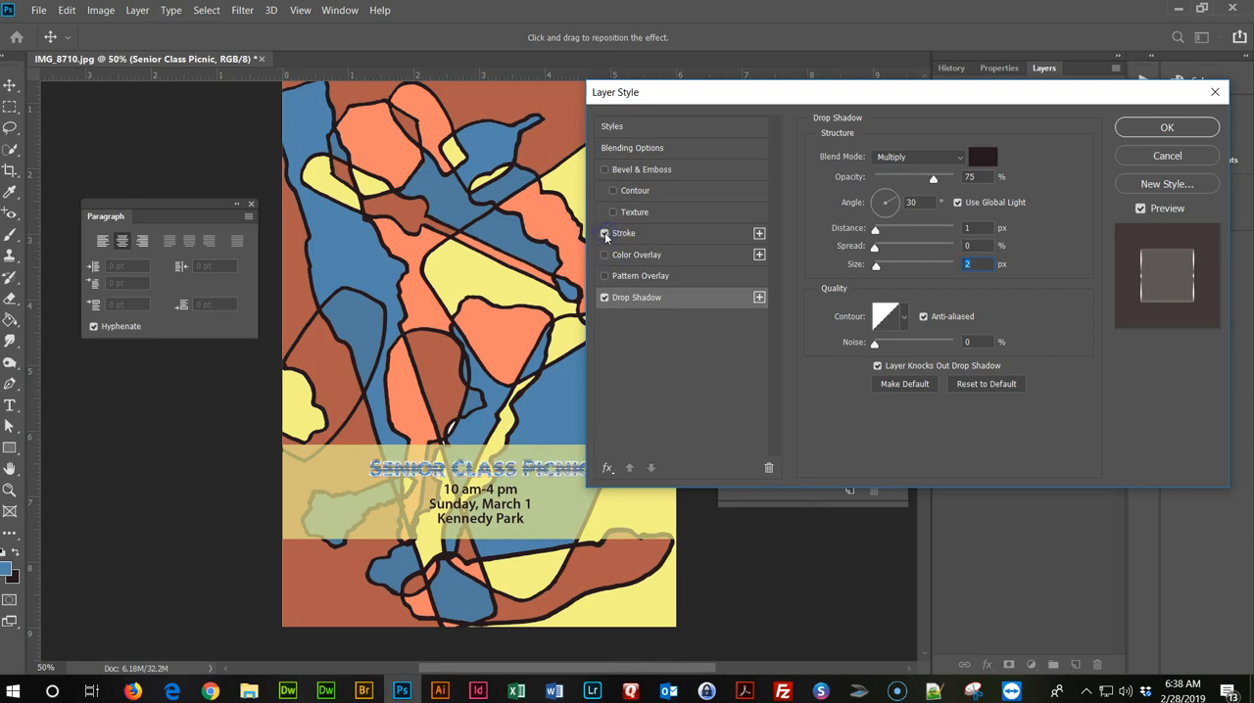
pyautogui.click(650, 238)
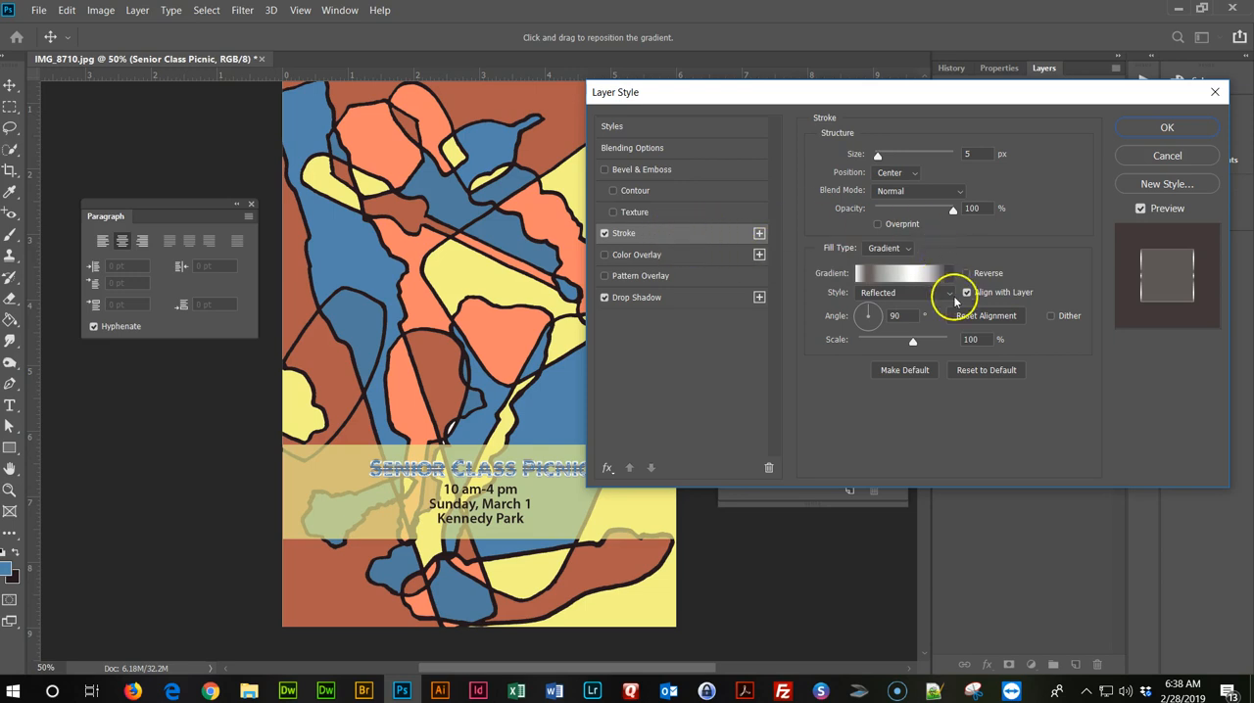
pyautogui.click(904, 251)
pyautogui.click(874, 262)
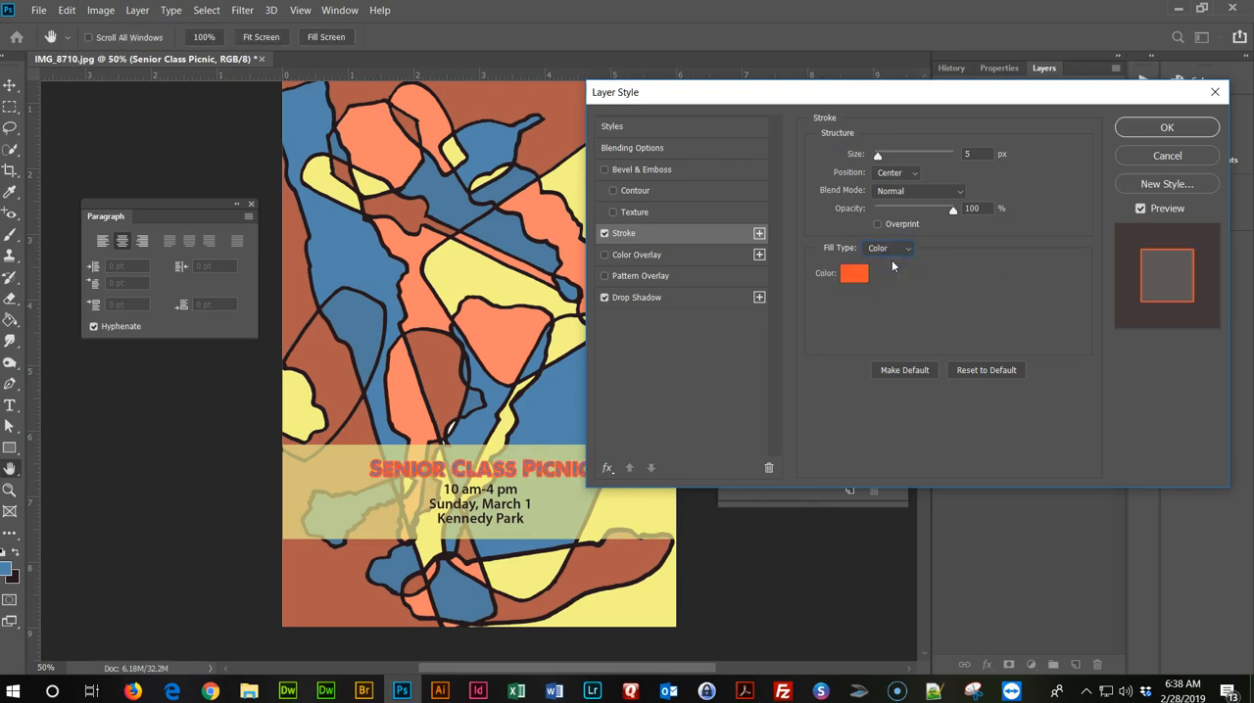
# Set the title's stroke colour to the light yellow swatch (fff199) and its size to 1 px.
pyautogui.moveTo(982, 92); pyautogui.dragTo(440, 41)
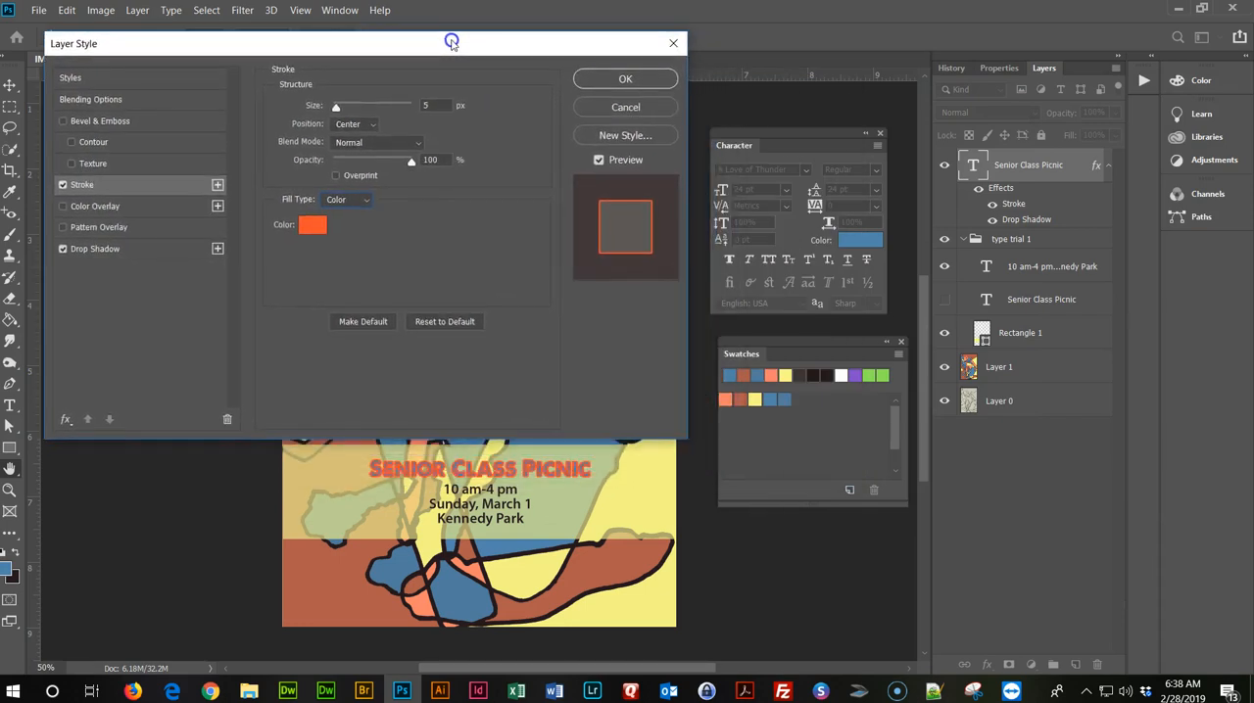
pyautogui.click(317, 222)
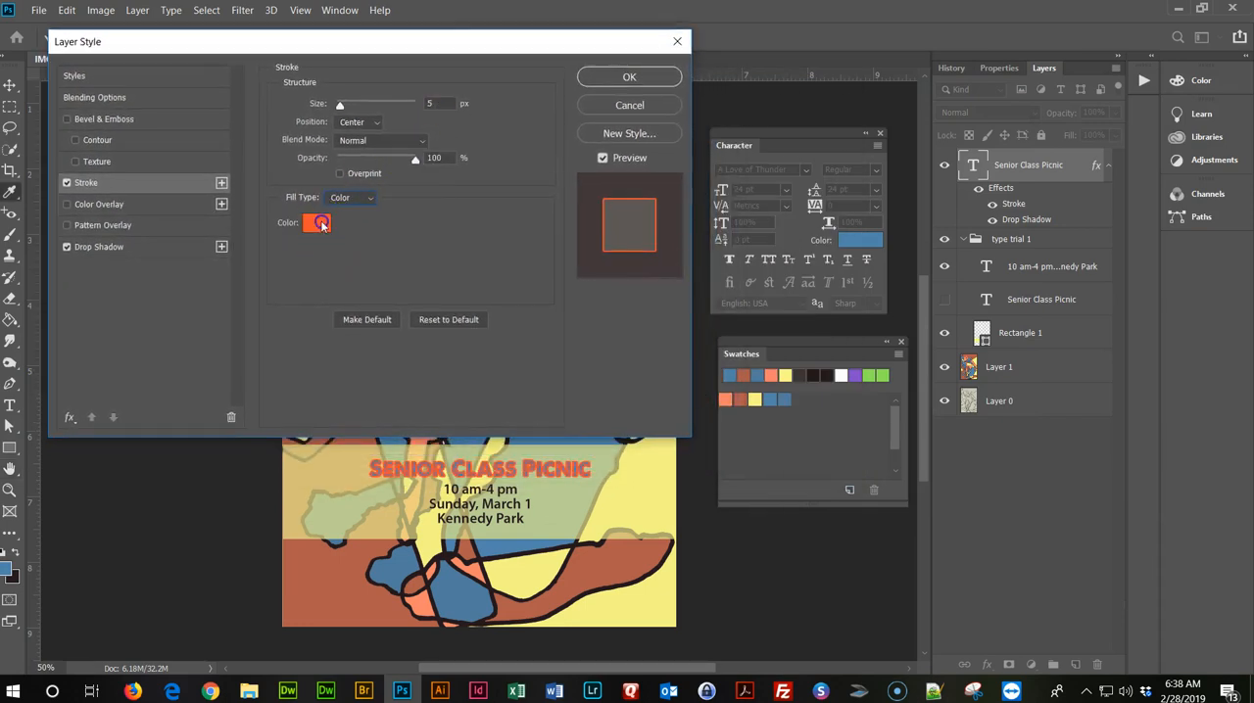
pyautogui.click(788, 379)
pyautogui.click(782, 446)
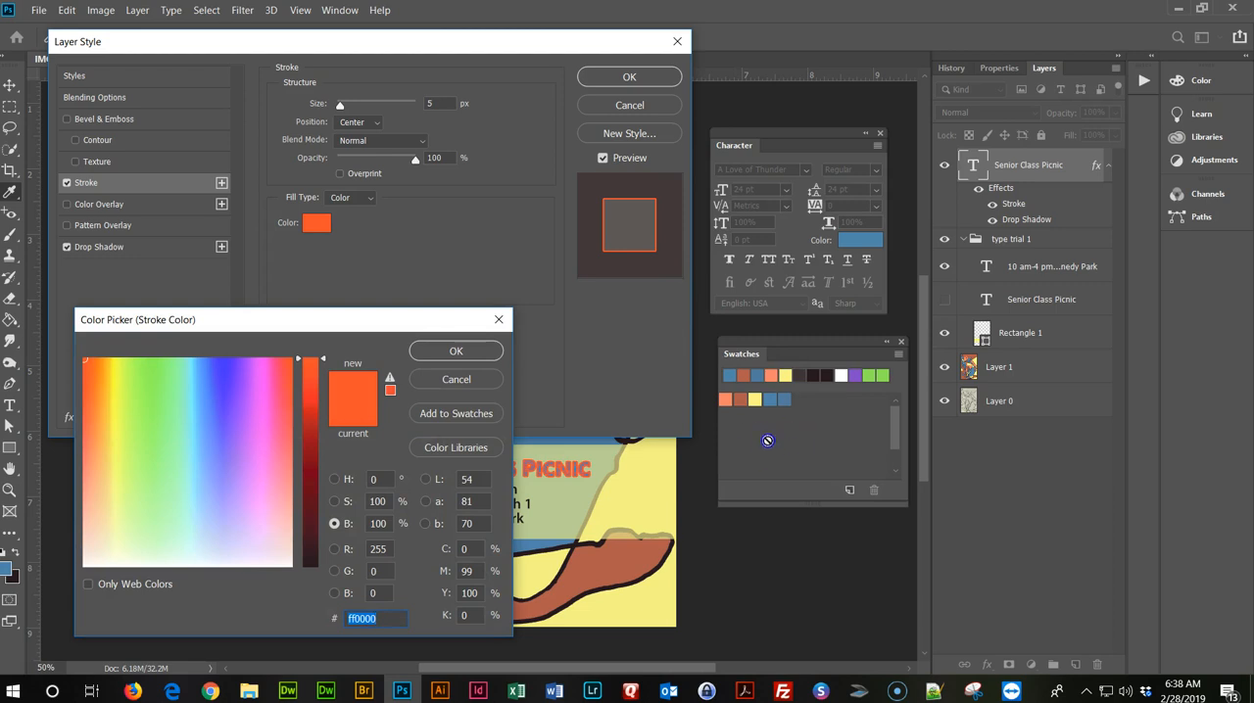
pyautogui.click(758, 398)
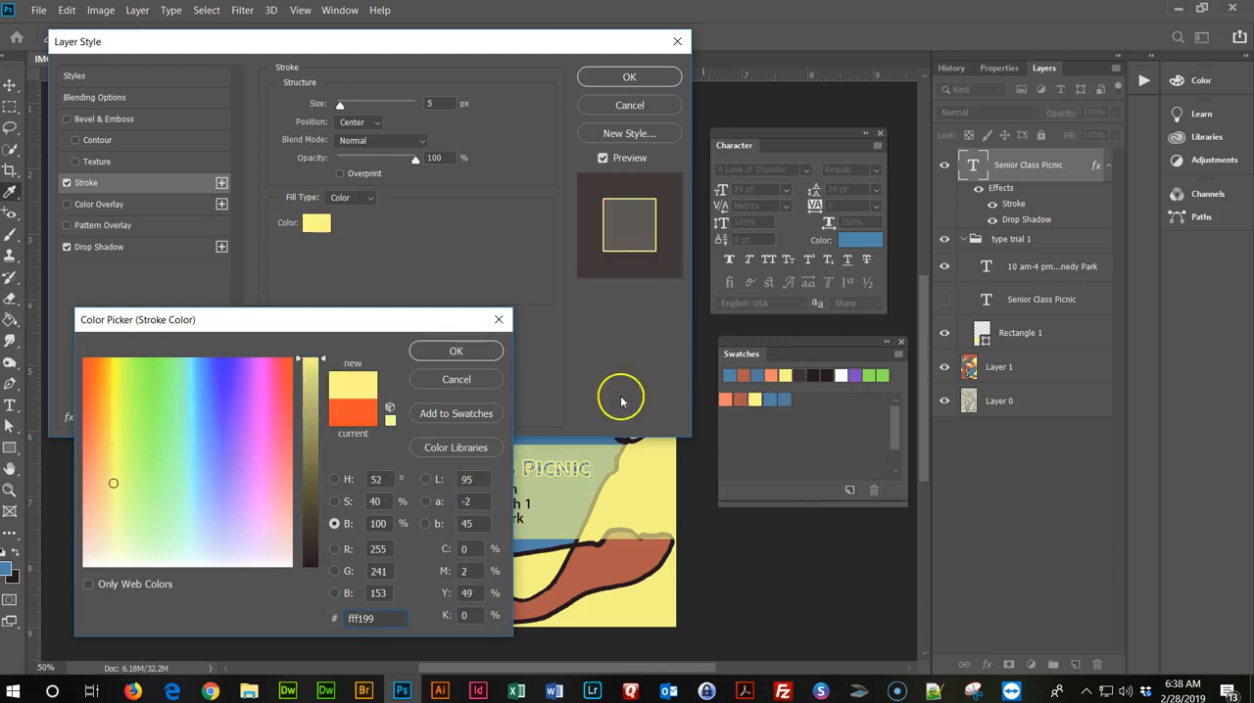
pyautogui.click(457, 350)
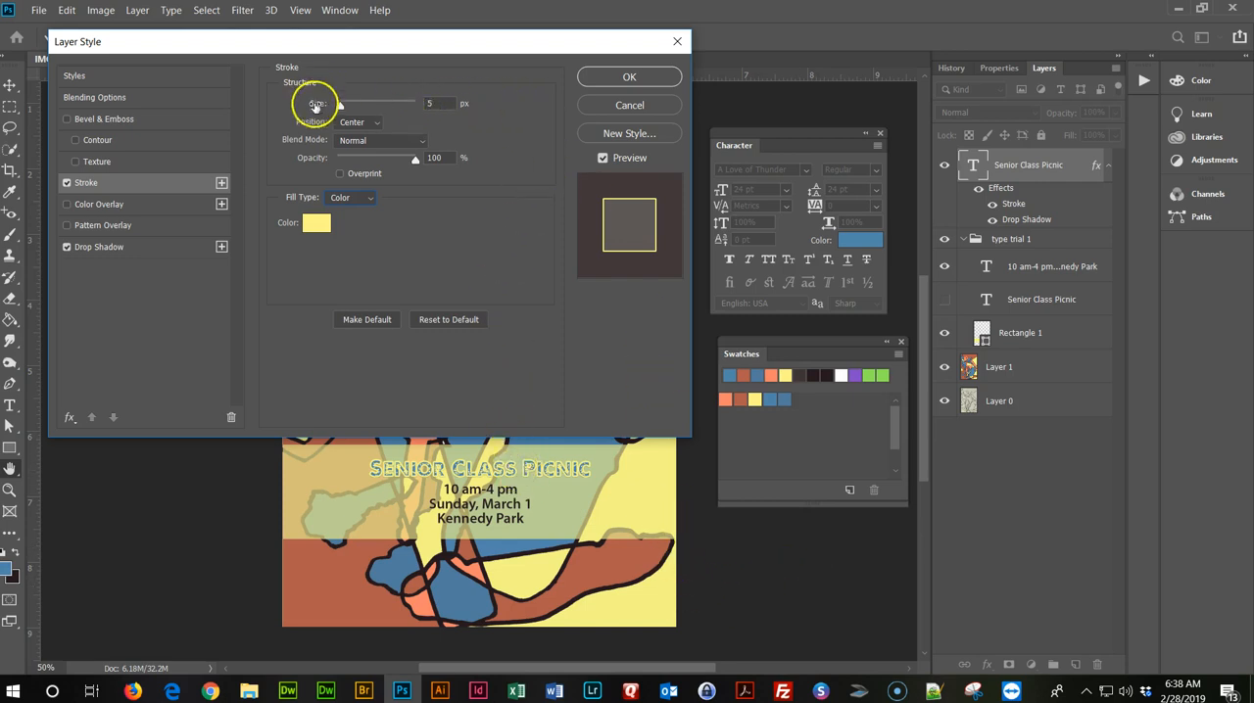
pyautogui.doubleClick(428, 104)
pyautogui.write('1')
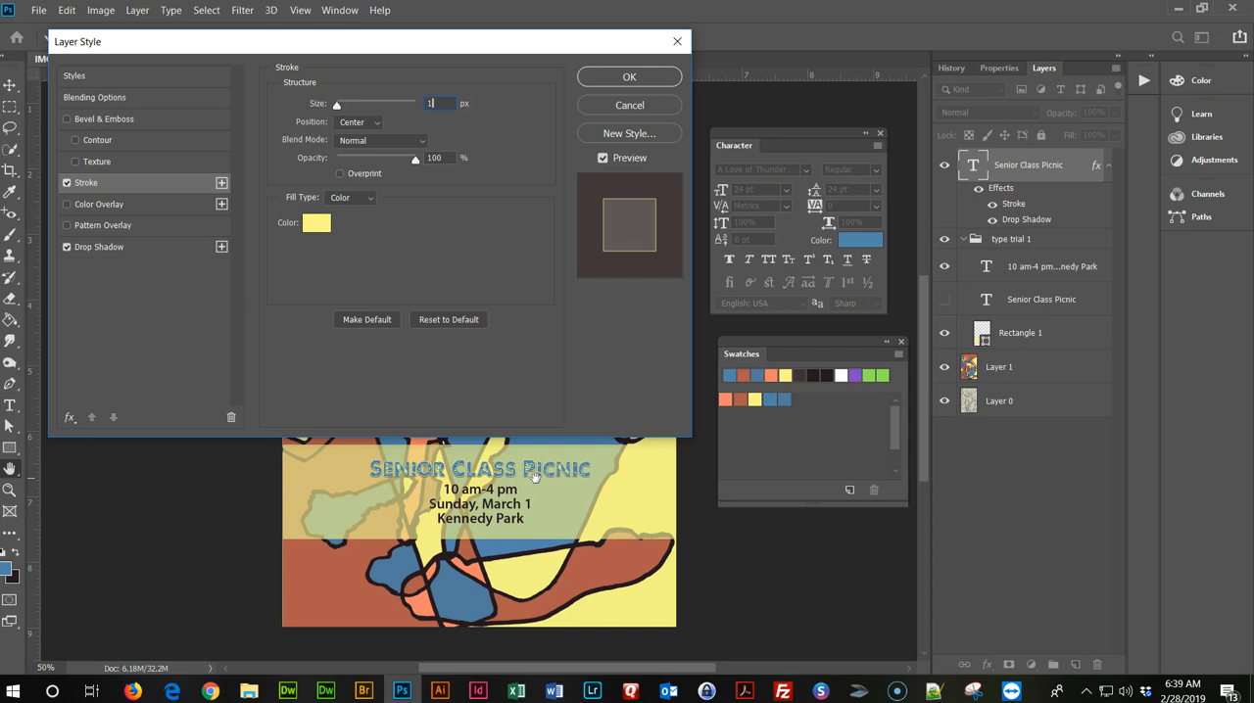
# Add a Bevel & Emboss effect to the title with the inverted cone gloss contour.
pyautogui.click(66, 119)
pyautogui.click(97, 119)
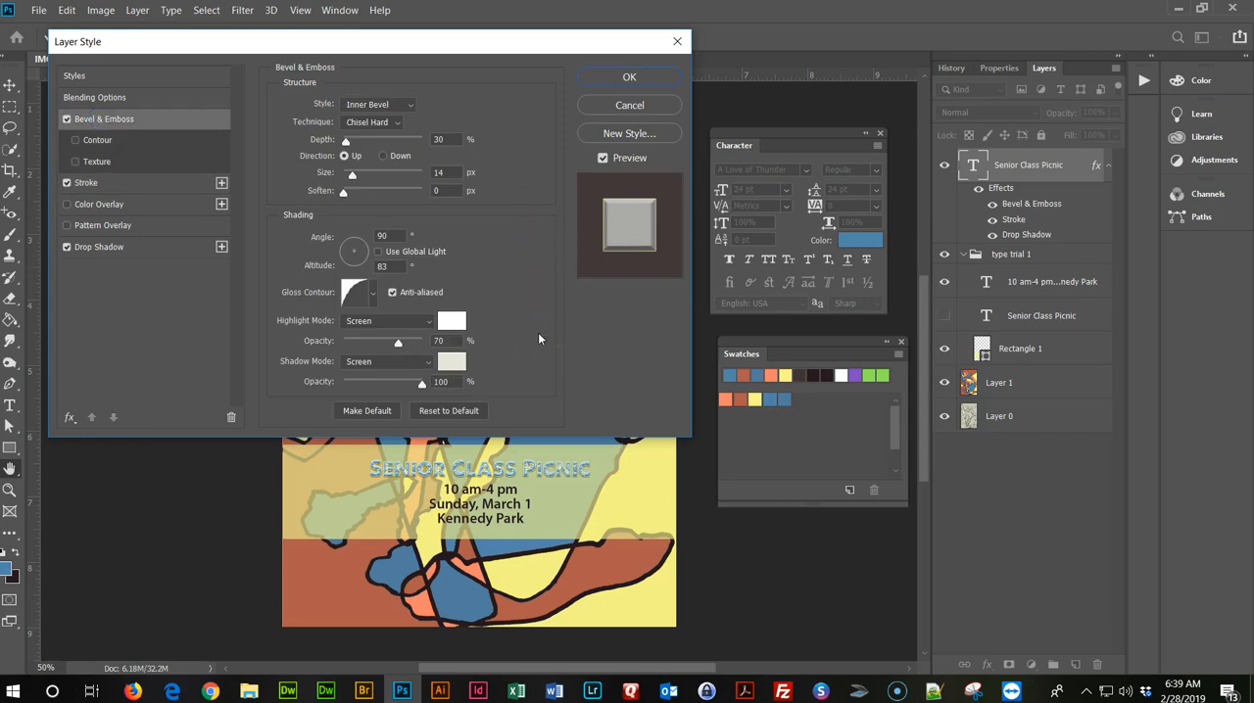
pyautogui.click(372, 294)
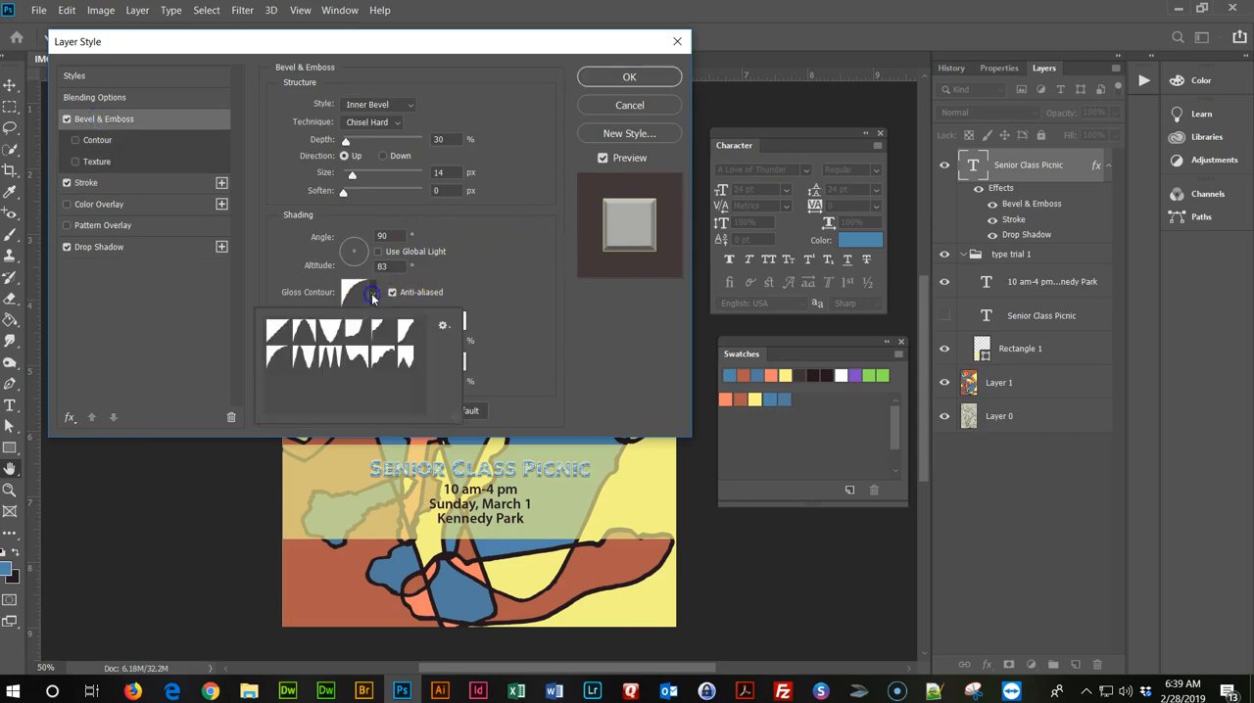
pyautogui.click(333, 335)
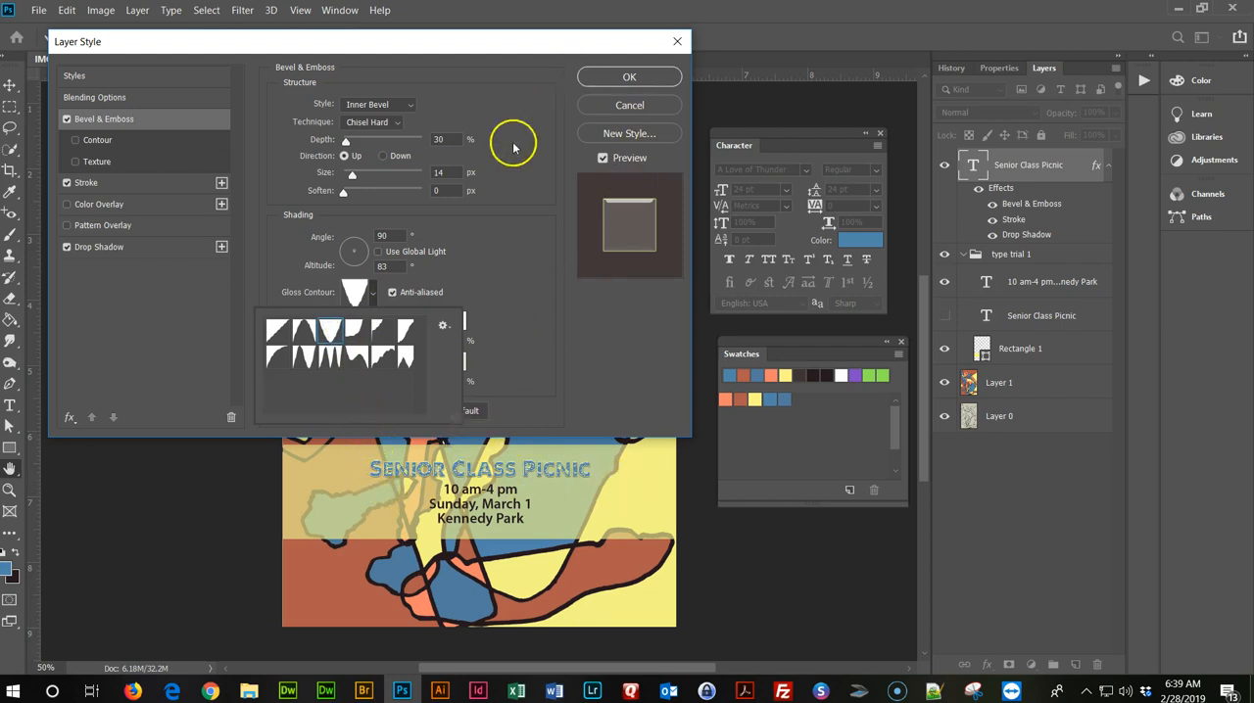
# Set the bevel style to Emboss and its technique to Smooth, and apply the layer style to the title.
pyautogui.click(392, 104)
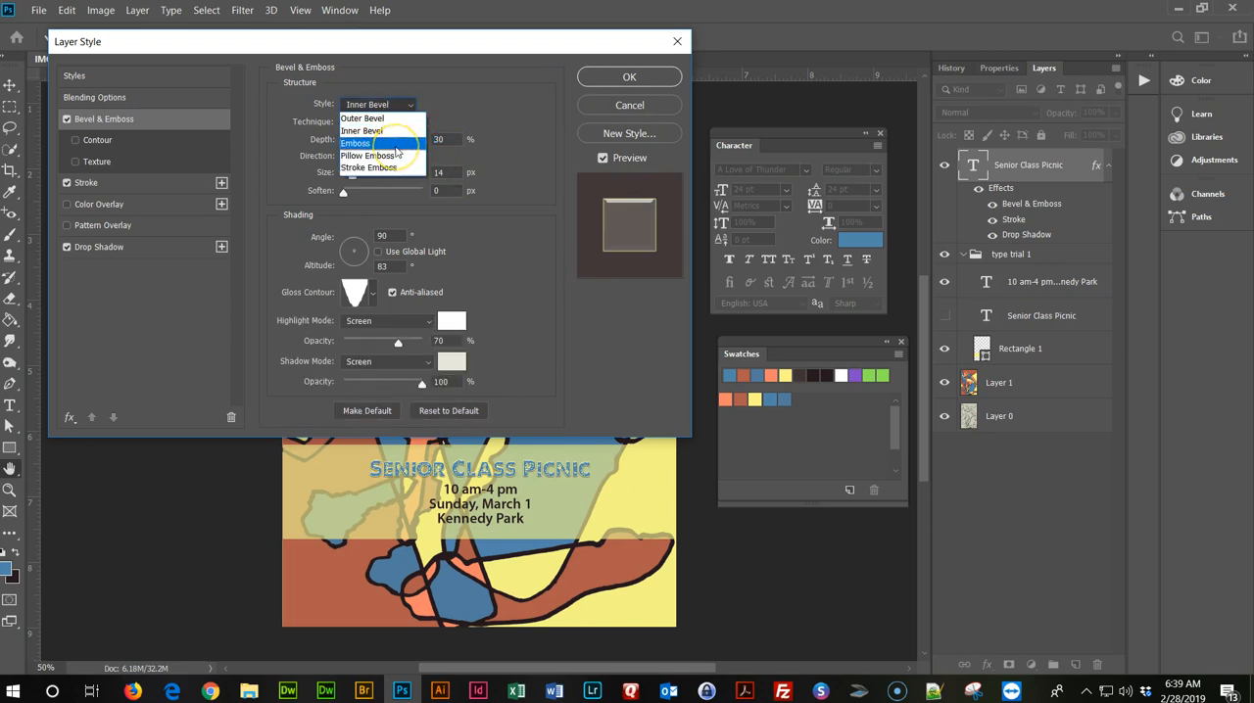
pyautogui.click(396, 145)
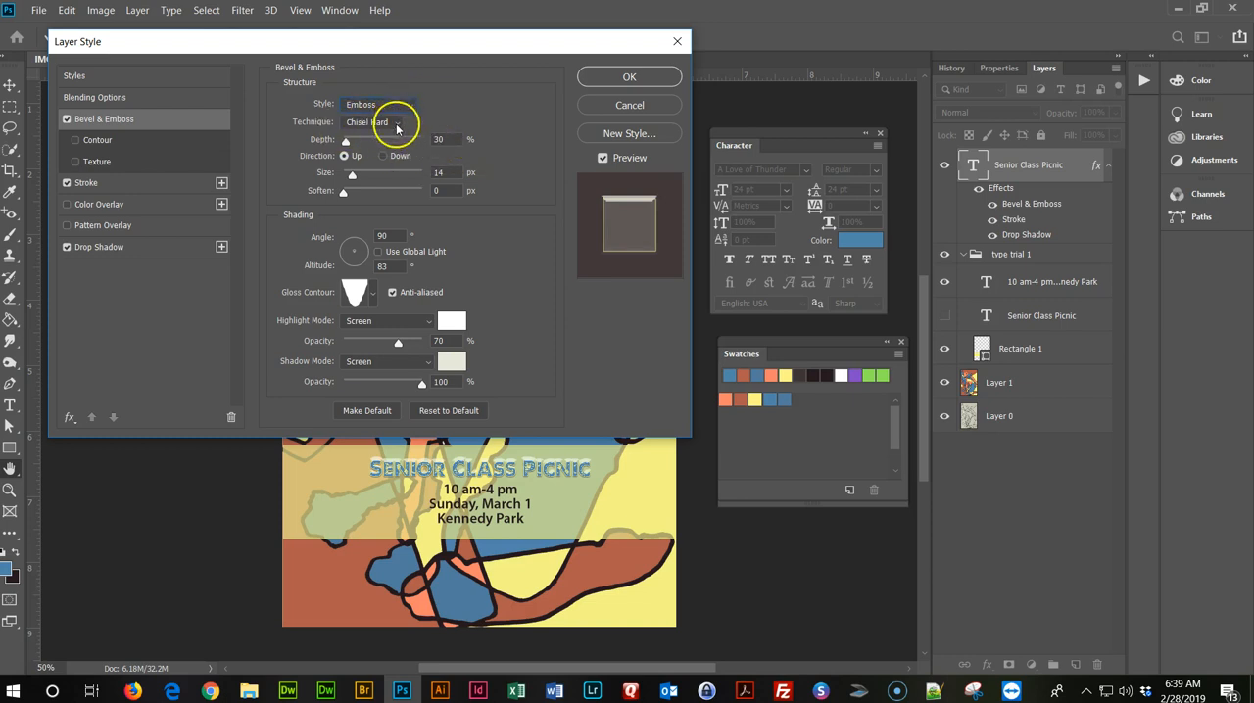
pyautogui.click(397, 128)
pyautogui.click(391, 134)
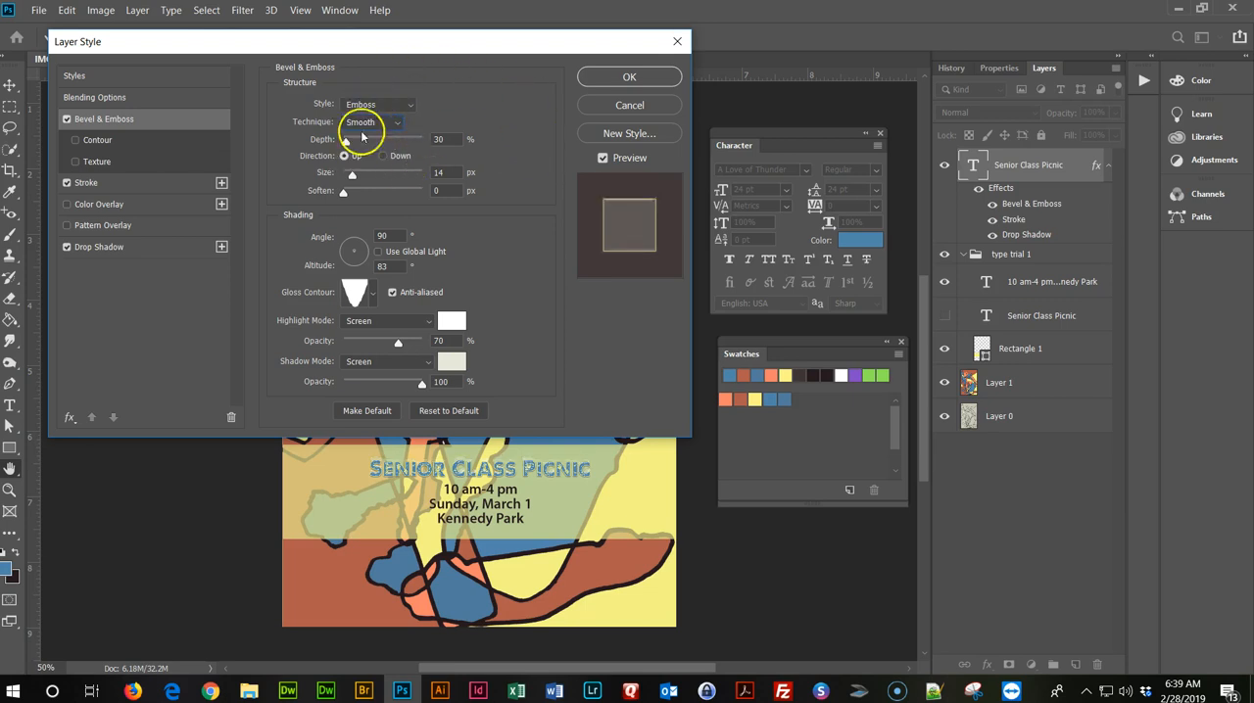
pyautogui.click(629, 77)
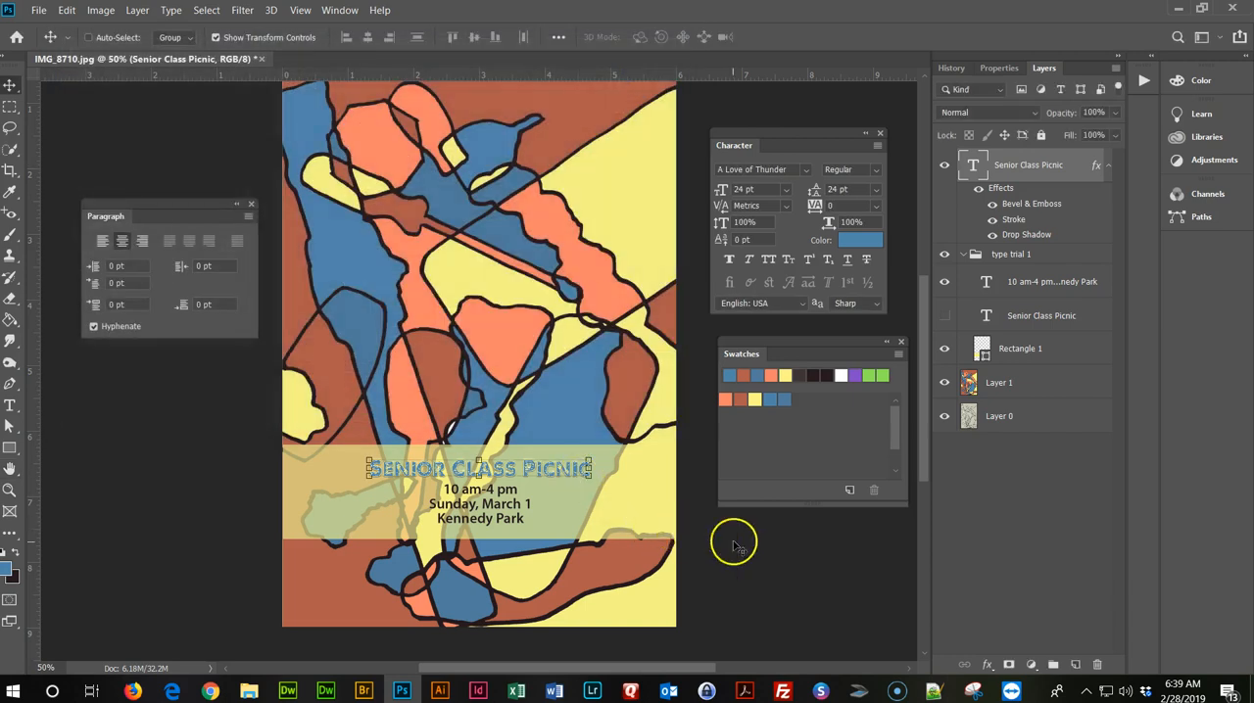
# Examine the title's layer effects up close, with the transform box off the title.
pyautogui.click(1012, 417)
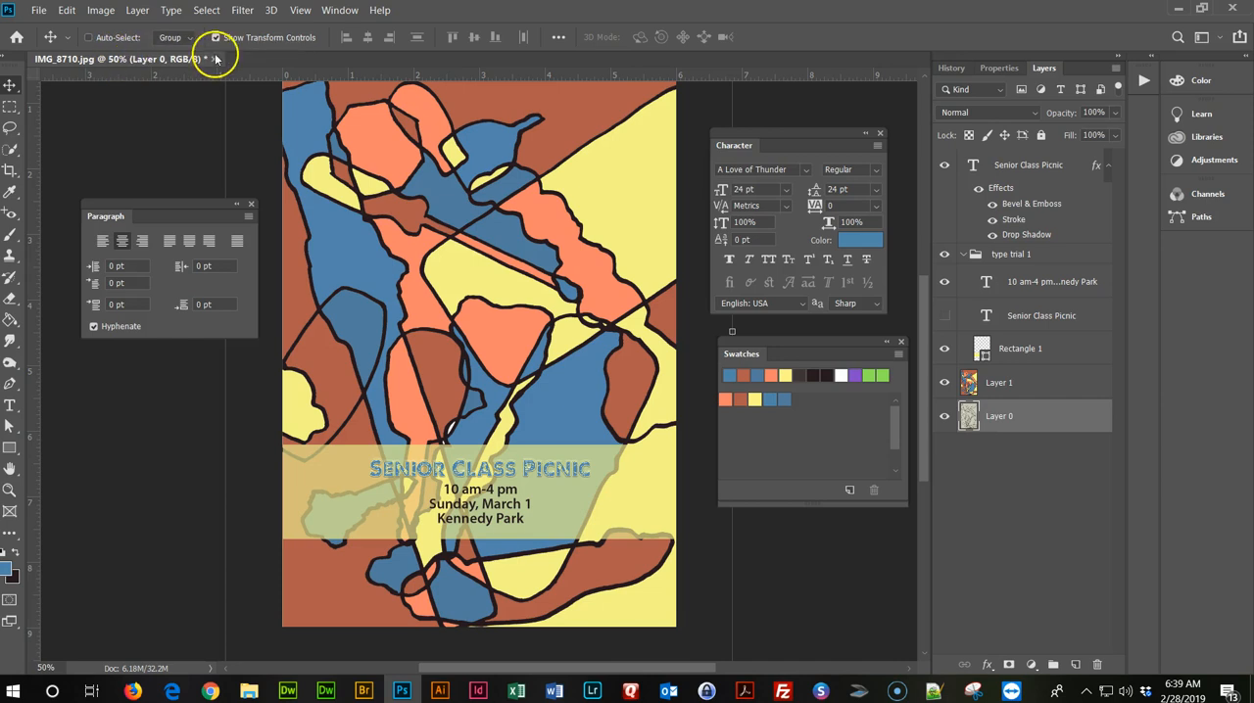
pyautogui.press('ctrl')
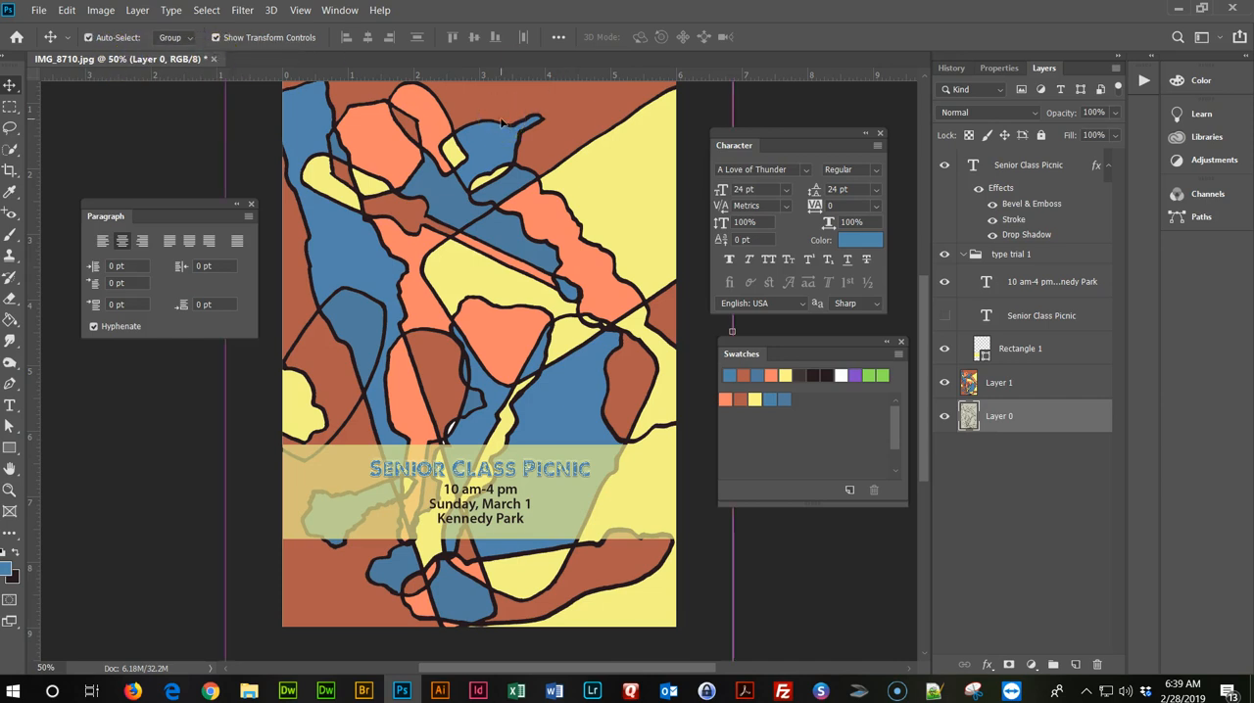
pyautogui.hotkey('ctrl', '+')
pyautogui.hotkey('ctrl', '+')
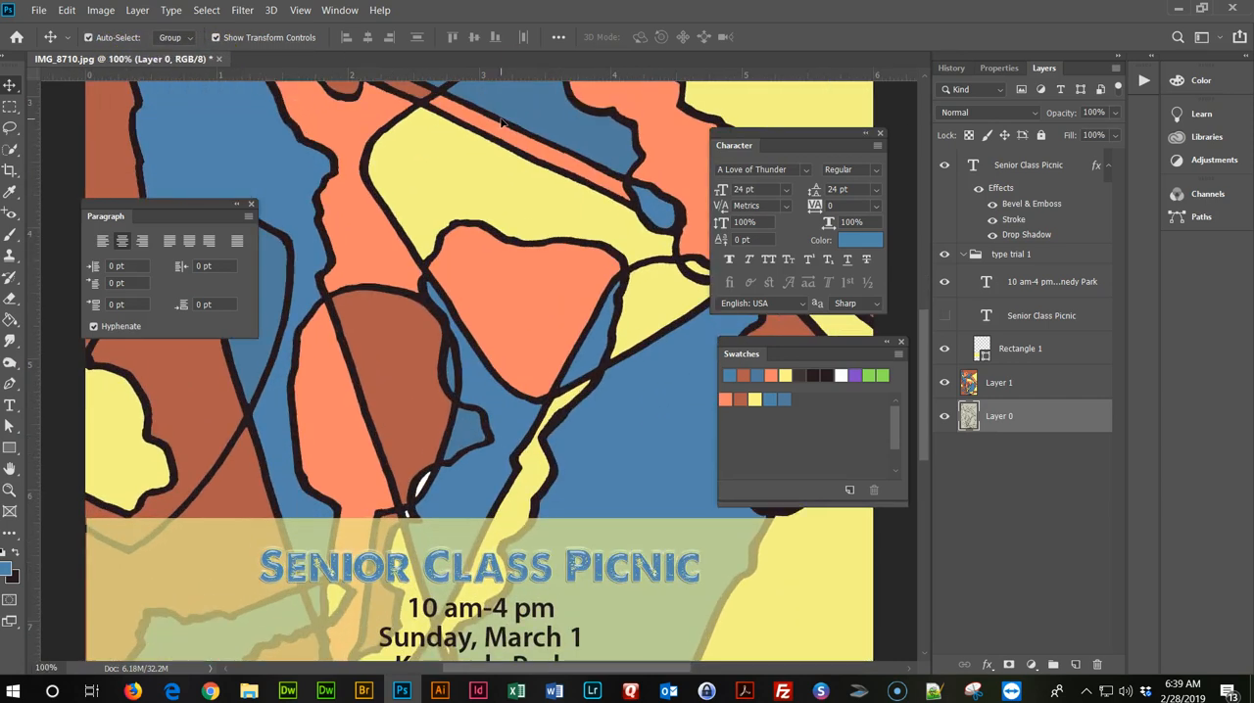
pyautogui.scroll(-3, 419, 215)
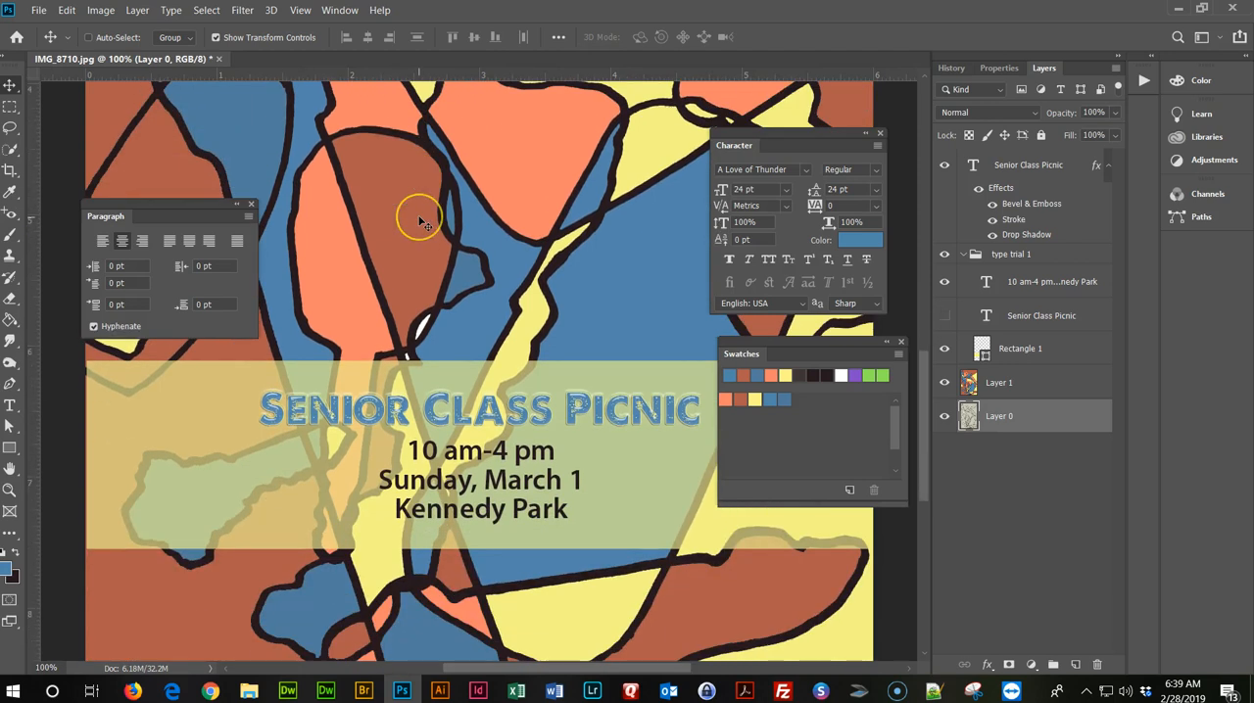
pyautogui.scroll(-1, 420, 220)
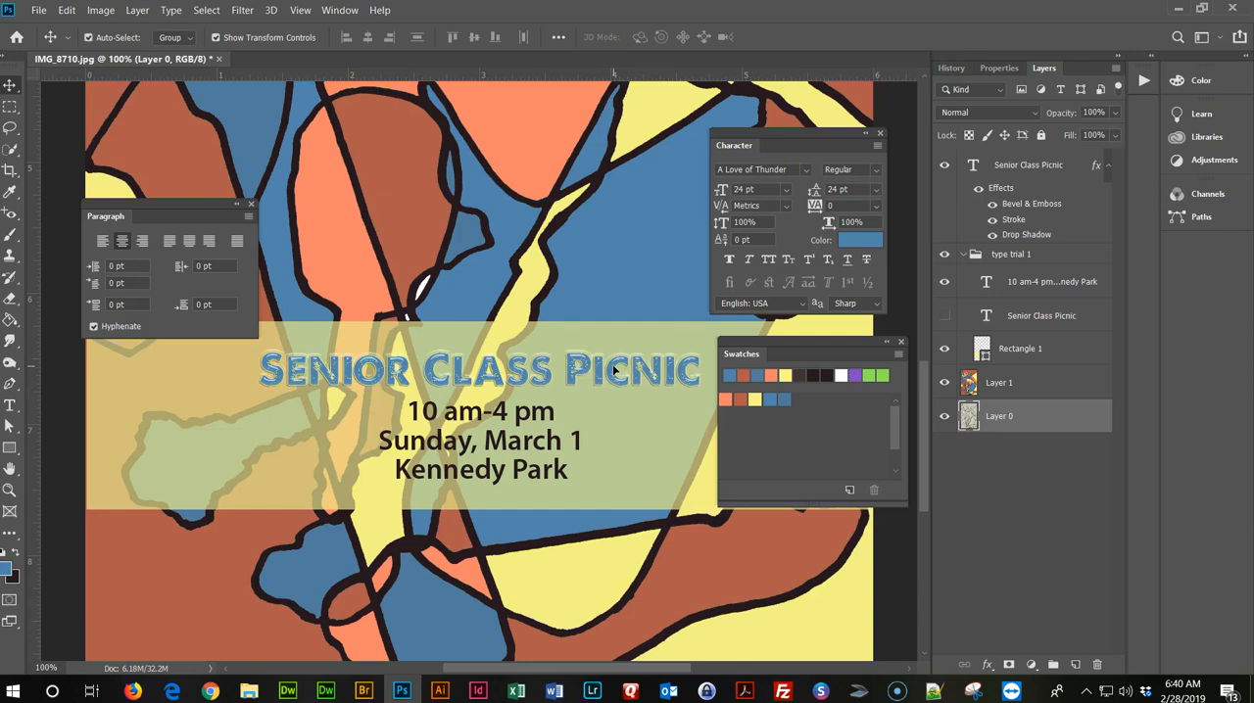
pyautogui.hotkey('ctrl', '-')
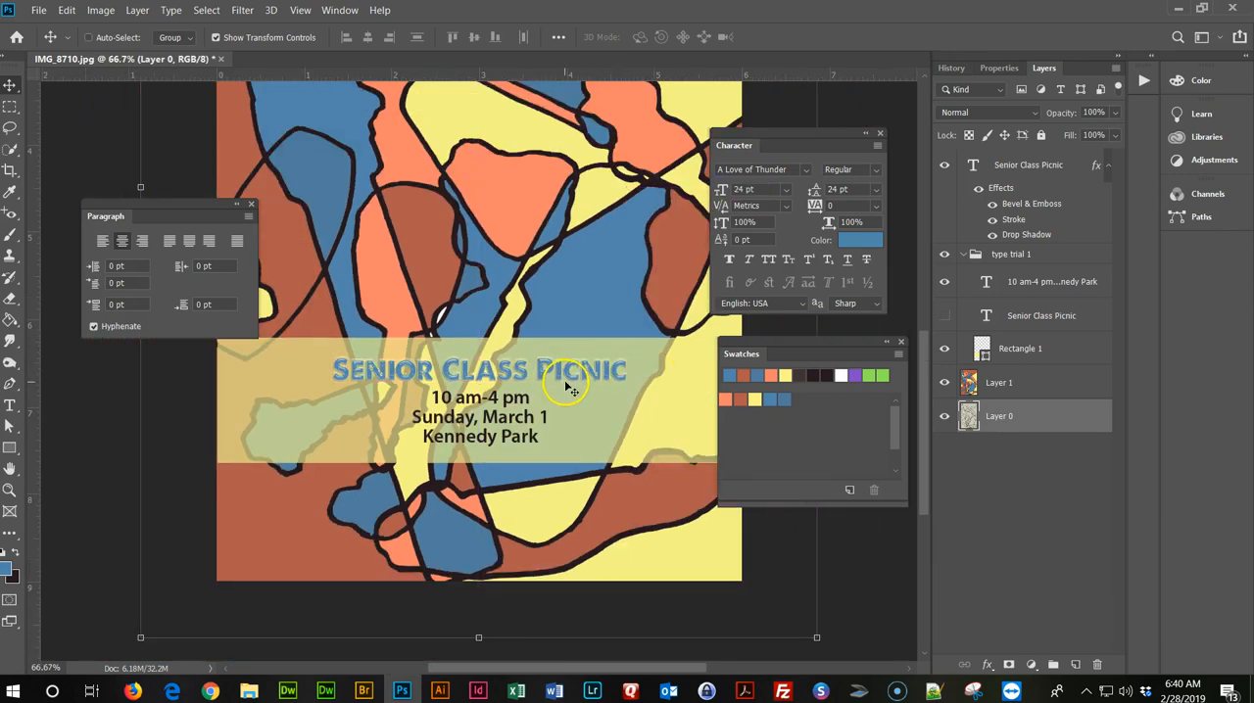
# Scale the Senior Class Picnic title up proportionally to about 130%, a font size of 31.12 pt.
pyautogui.click(1027, 166)
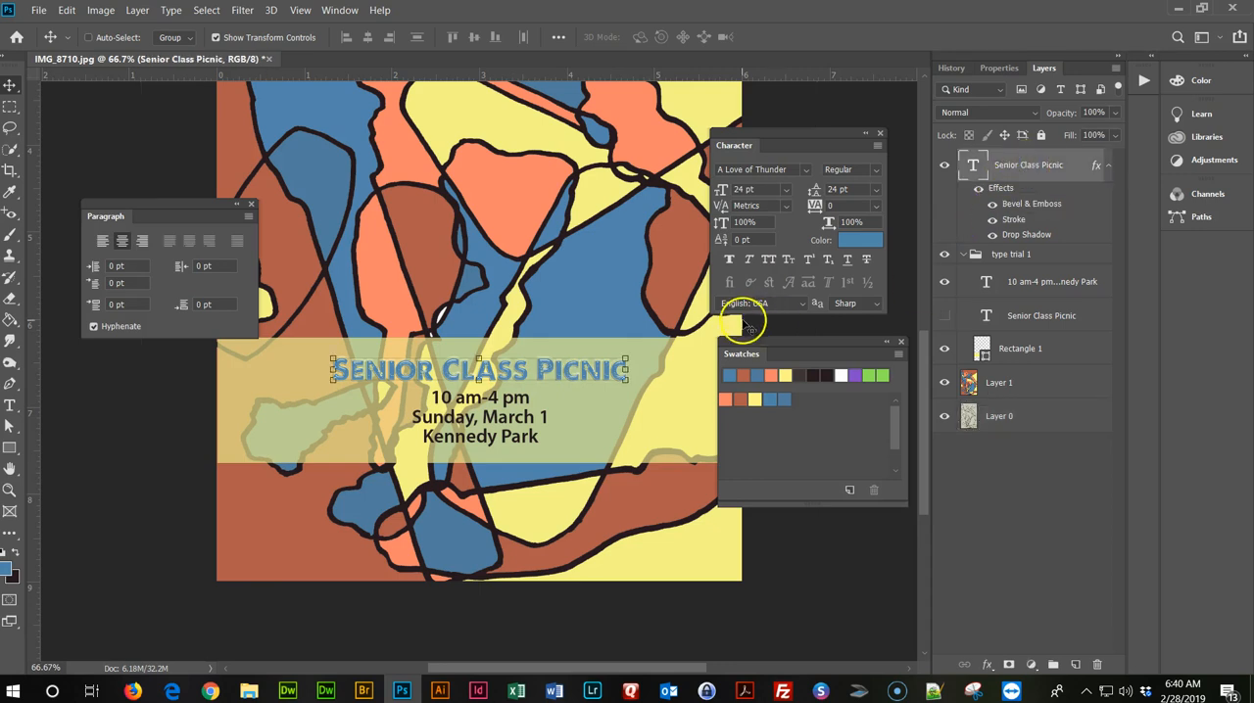
pyautogui.click(626, 381)
pyautogui.click(615, 386)
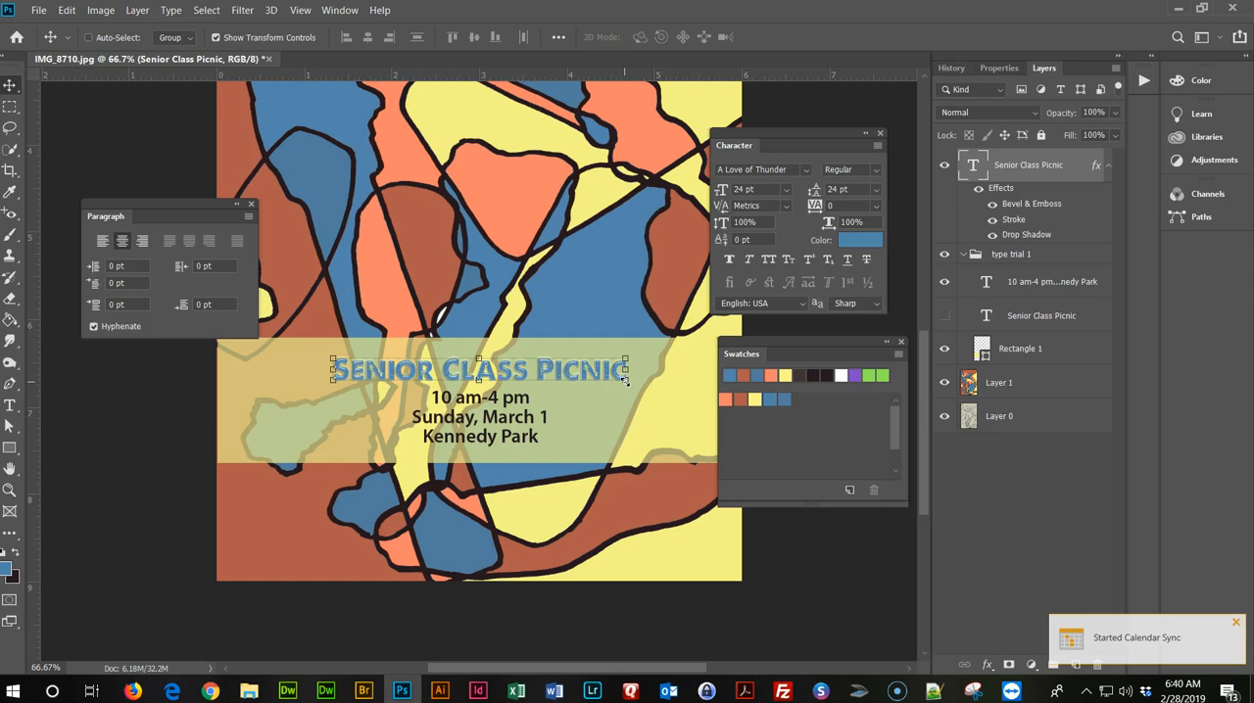
pyautogui.click(624, 380)
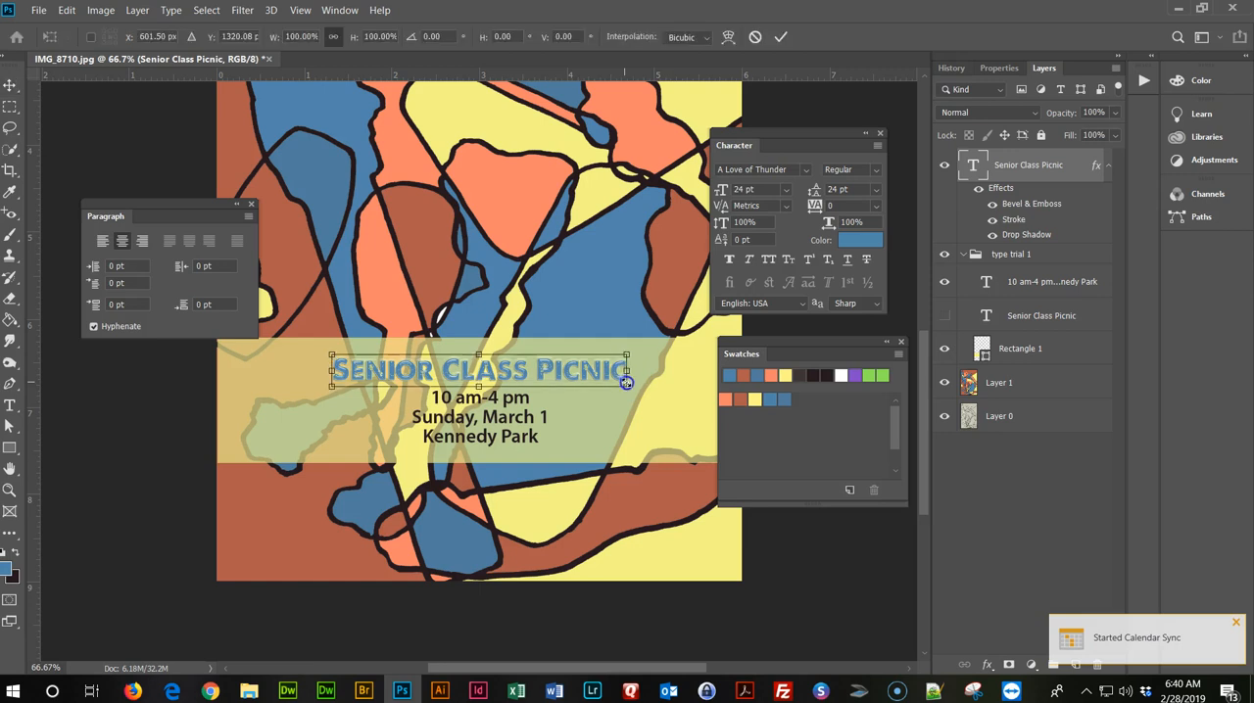
pyautogui.moveTo(627, 382); pyautogui.dragTo(711, 418)
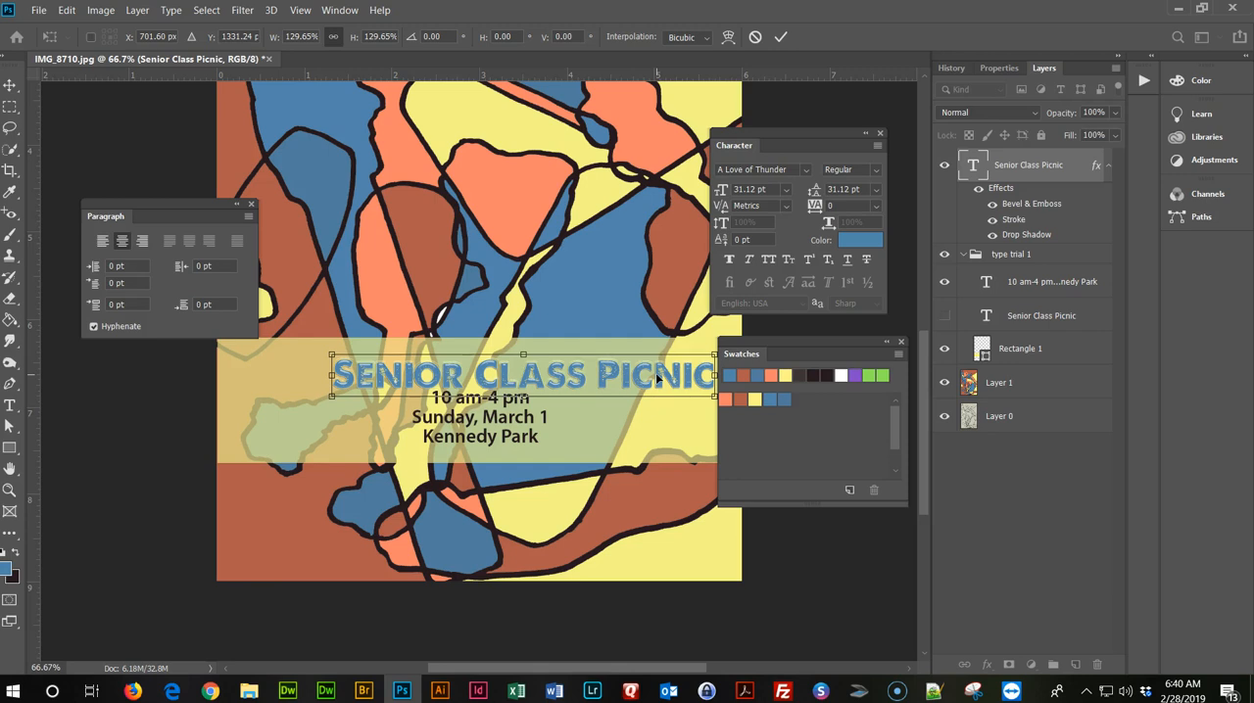
# Show the guides, centre the enlarged title on the middle vertical guide above the event details, and apply the transform.
pyautogui.hotkey('ctrl', ';')
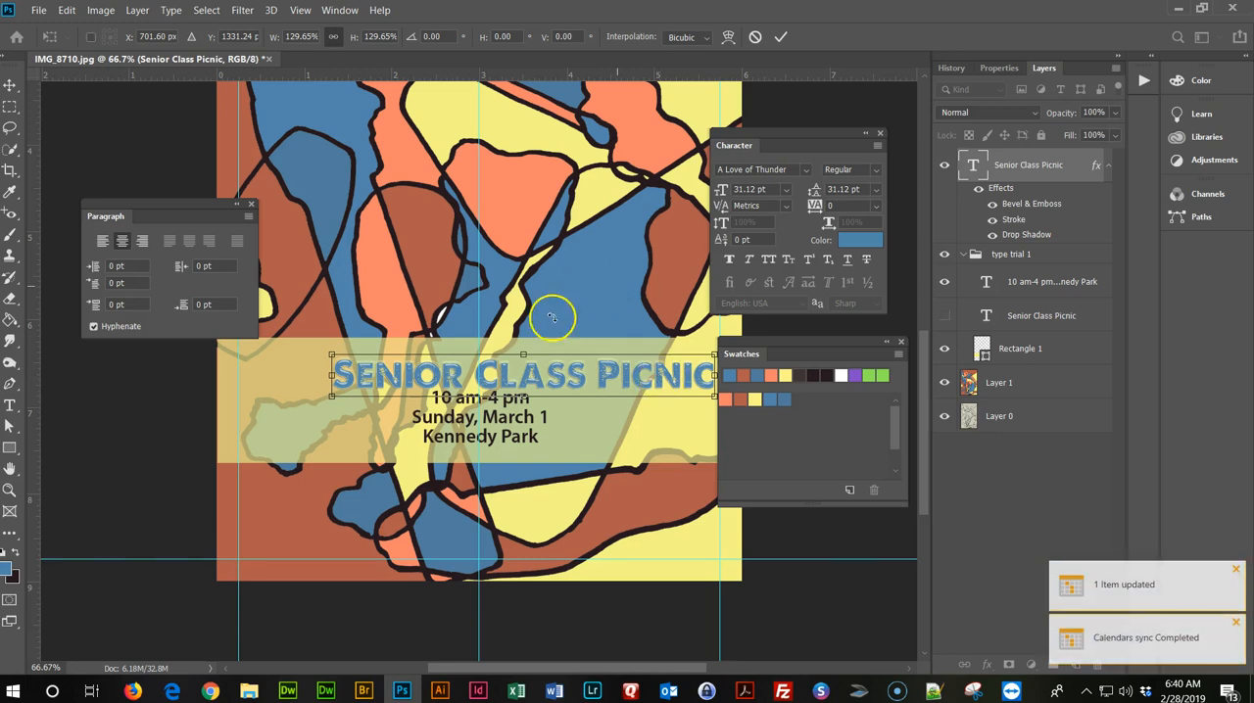
pyautogui.moveTo(641, 373); pyautogui.dragTo(578, 368)
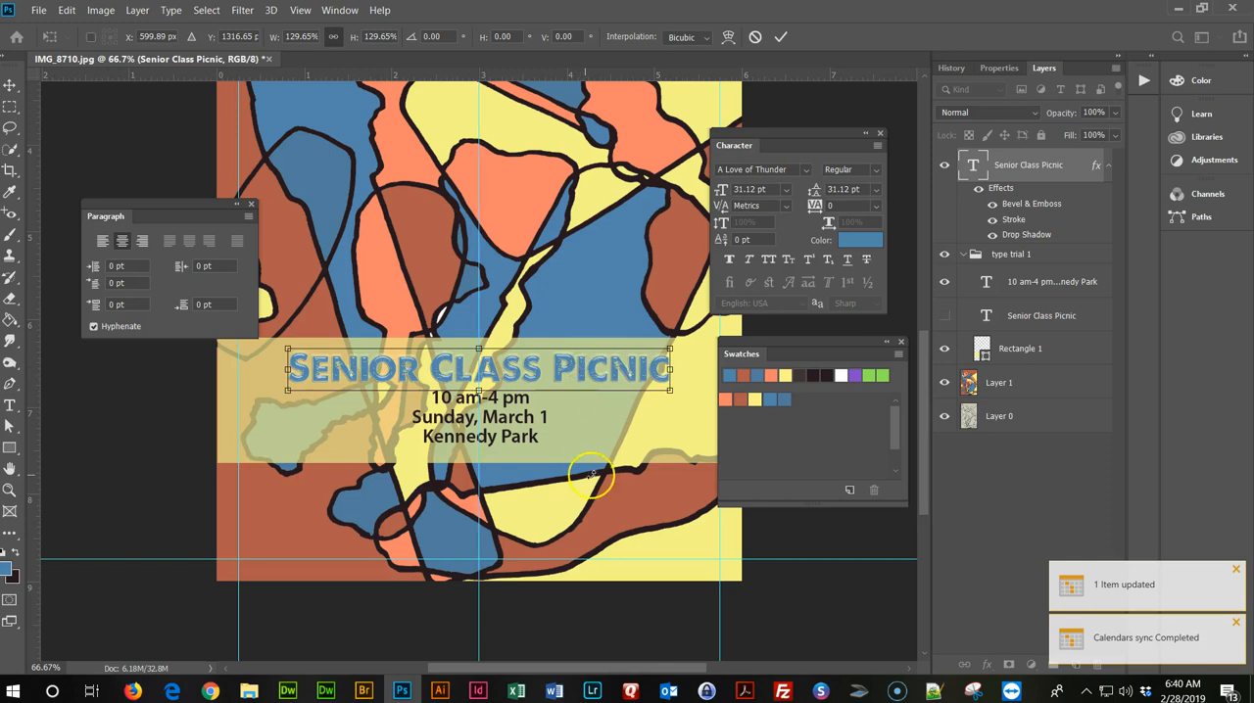
pyautogui.click(1039, 417)
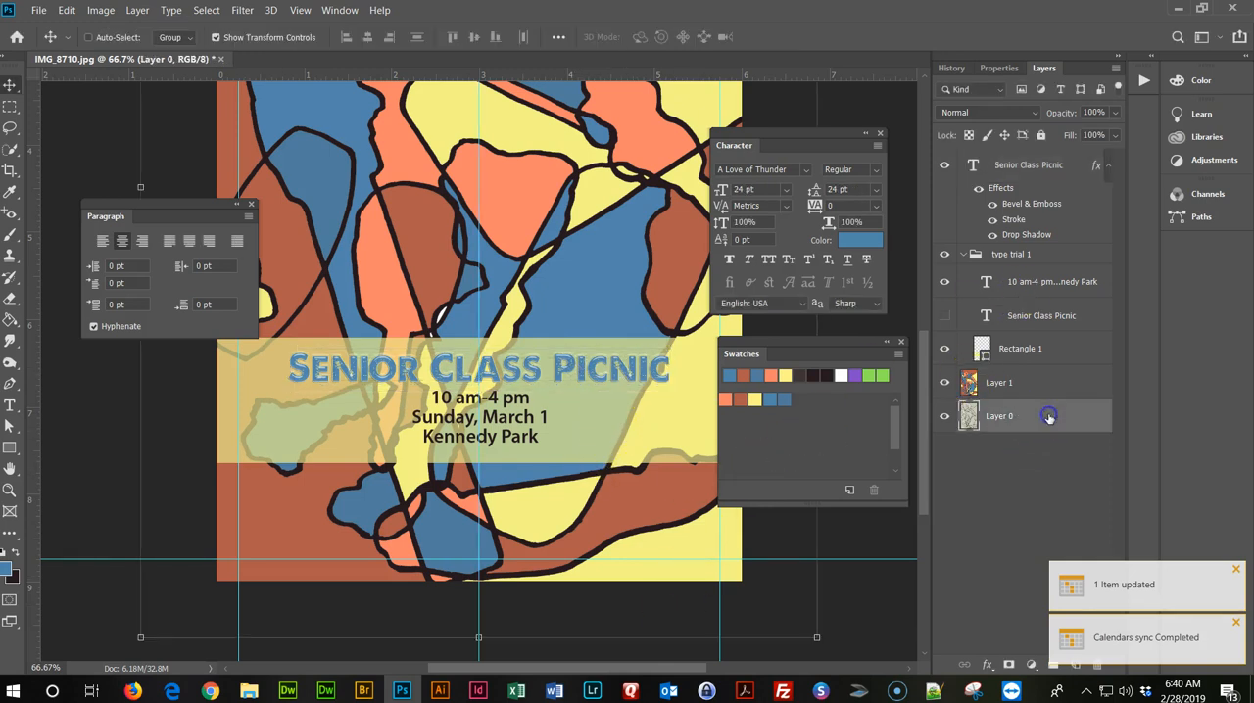
# Recolour all of the Senior Class Picnic title text with the reddish-brown swatch and check it against the whole poster.
pyautogui.hotkey('ctrl', '-')
pyautogui.hotkey('ctrl', '-')
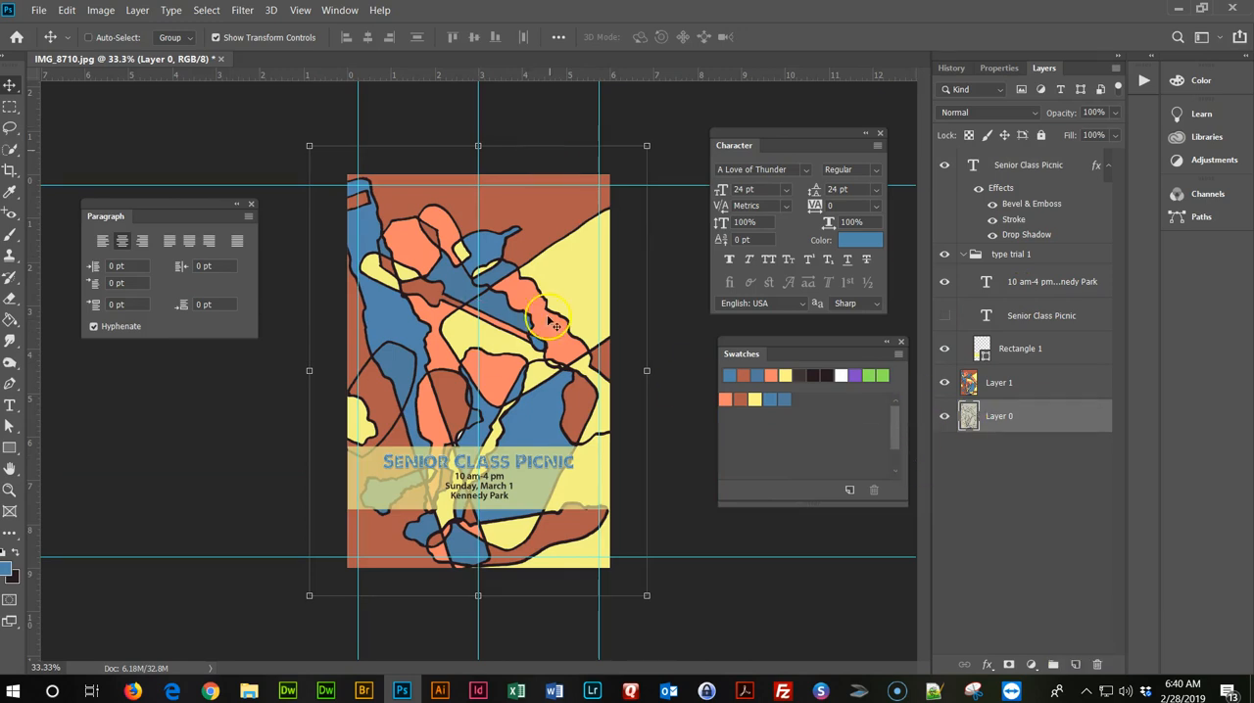
pyautogui.hotkey('ctrl', '+')
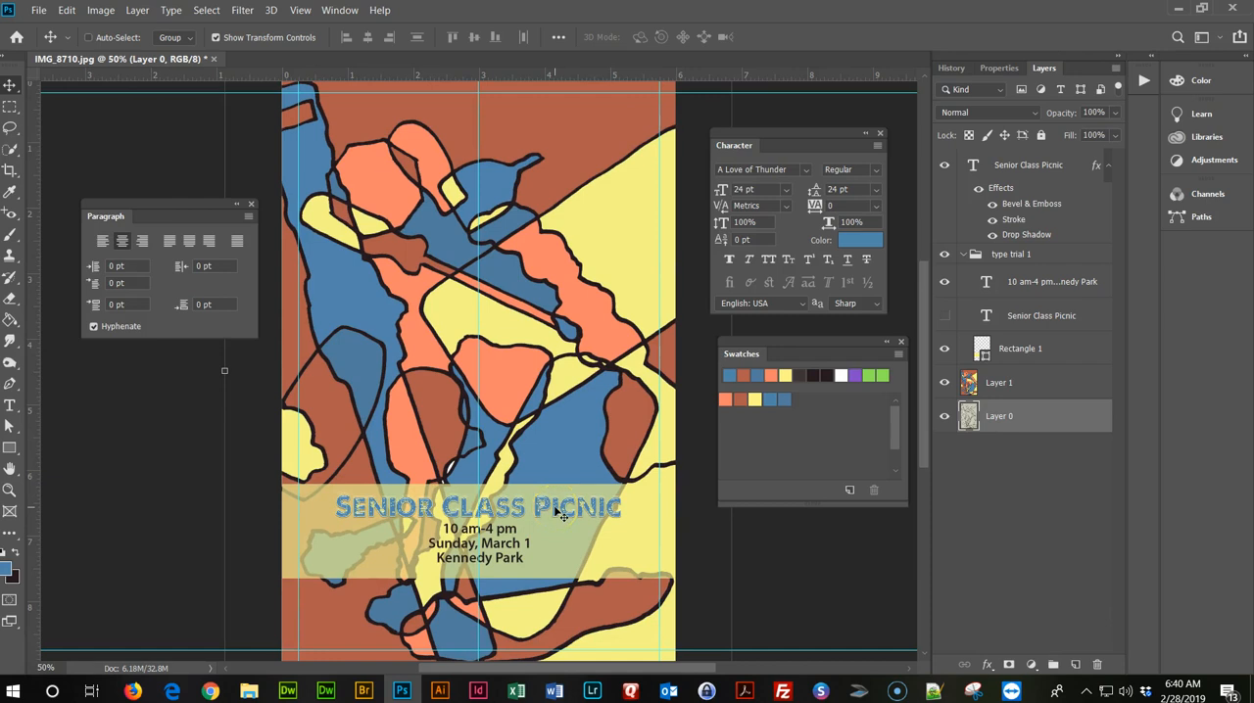
pyautogui.scroll(-3, 561, 513)
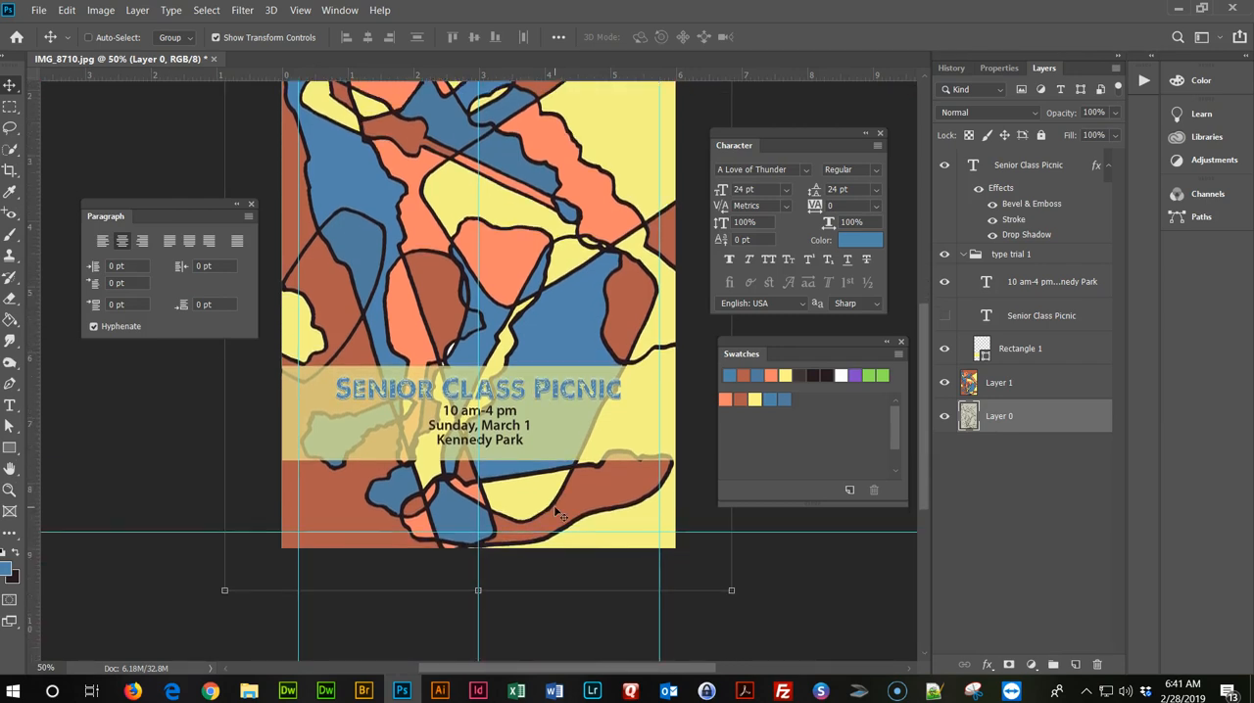
pyautogui.click(1059, 177)
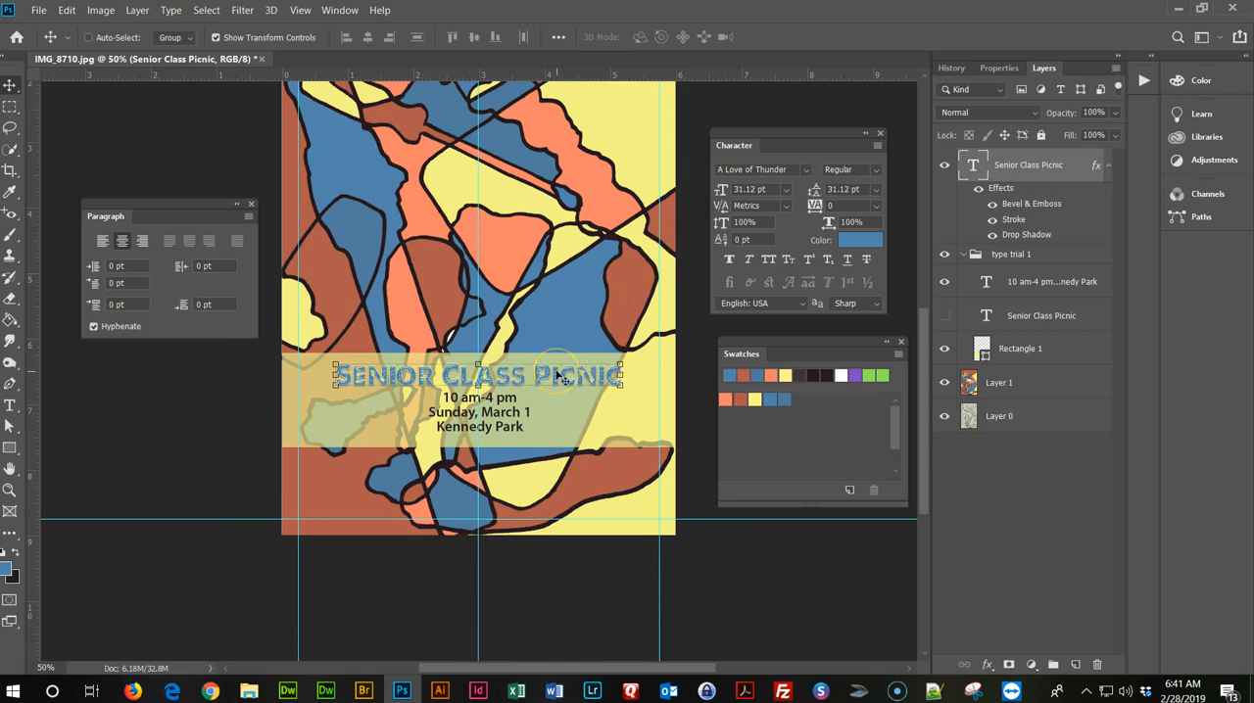
pyautogui.press('t')
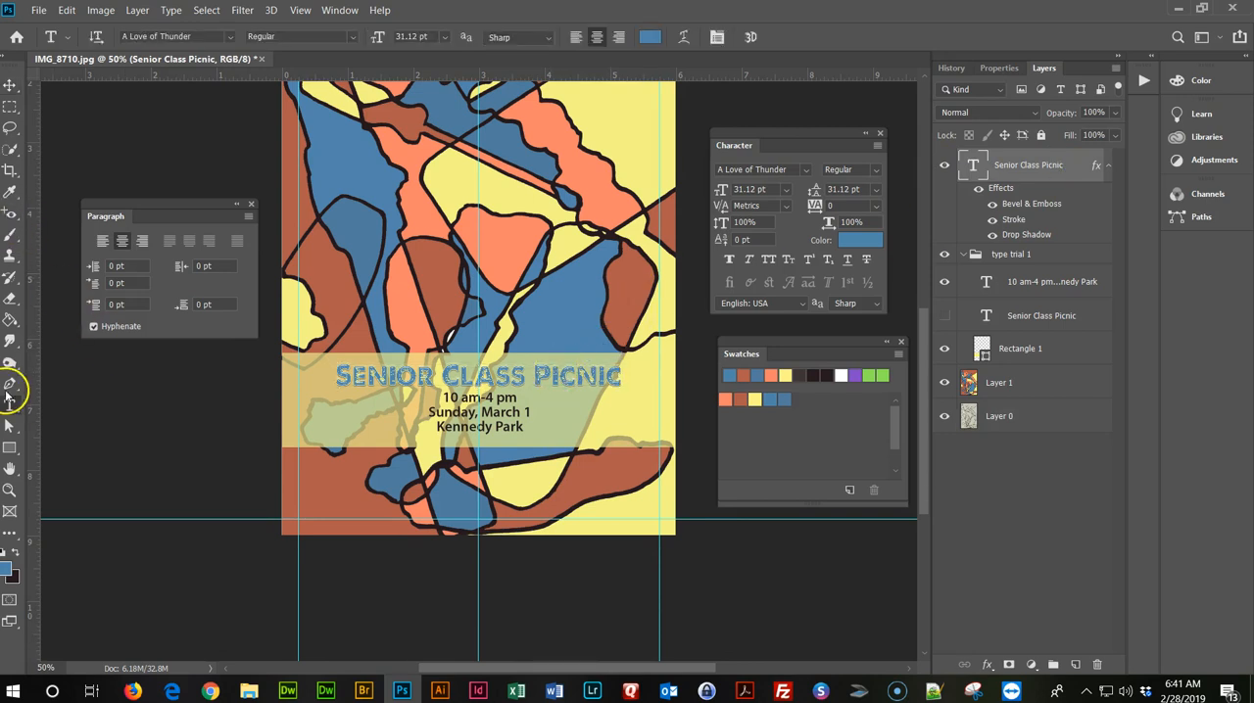
pyautogui.tripleClick(566, 378)
pyautogui.click(742, 400)
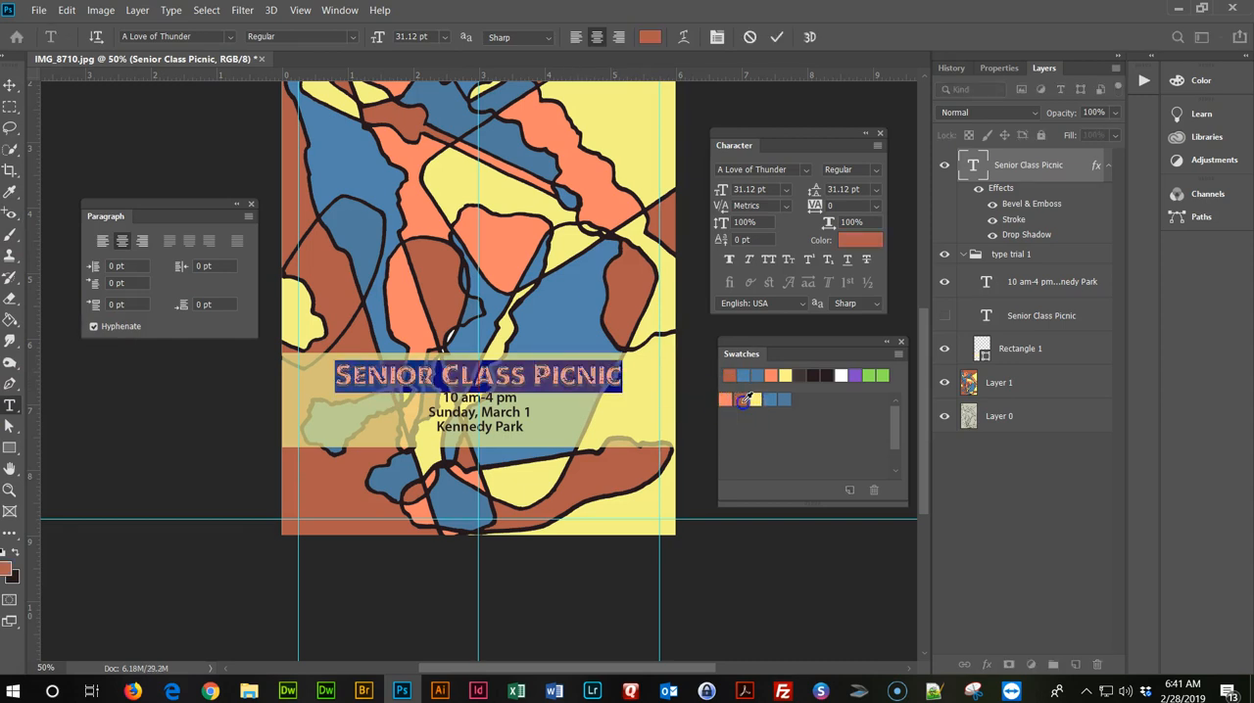
pyautogui.click(10, 85)
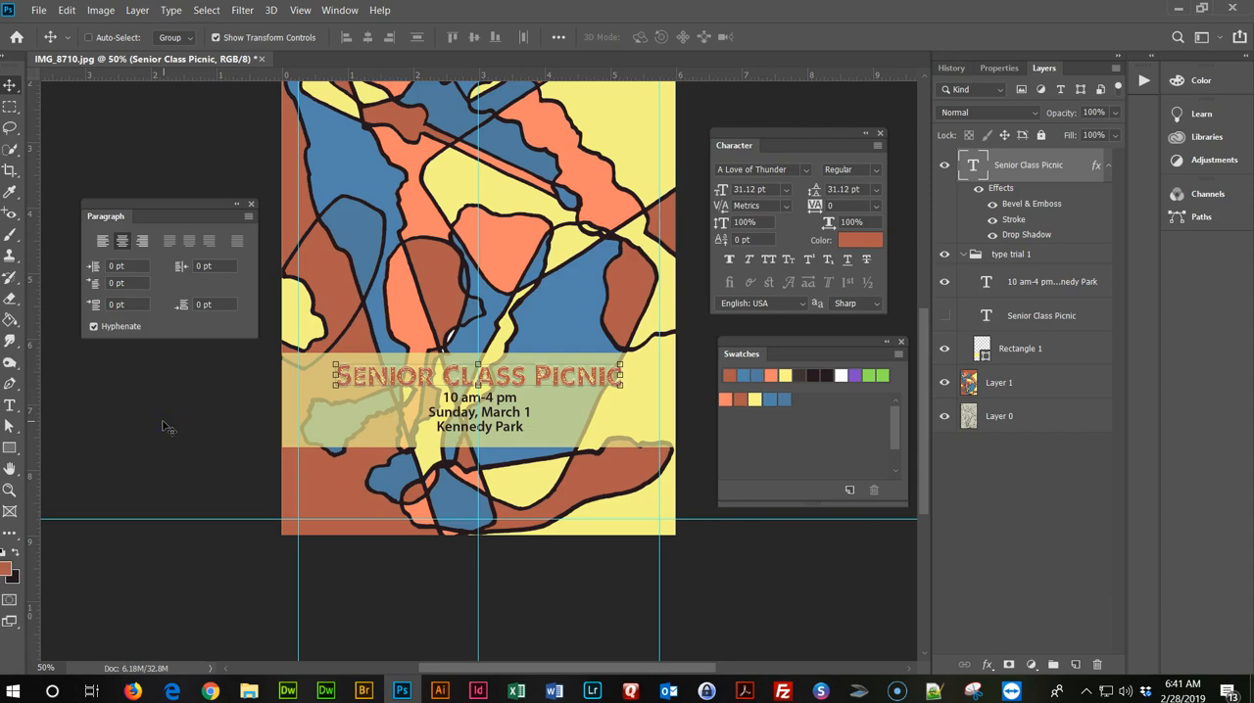
pyautogui.scroll(5, 166, 428)
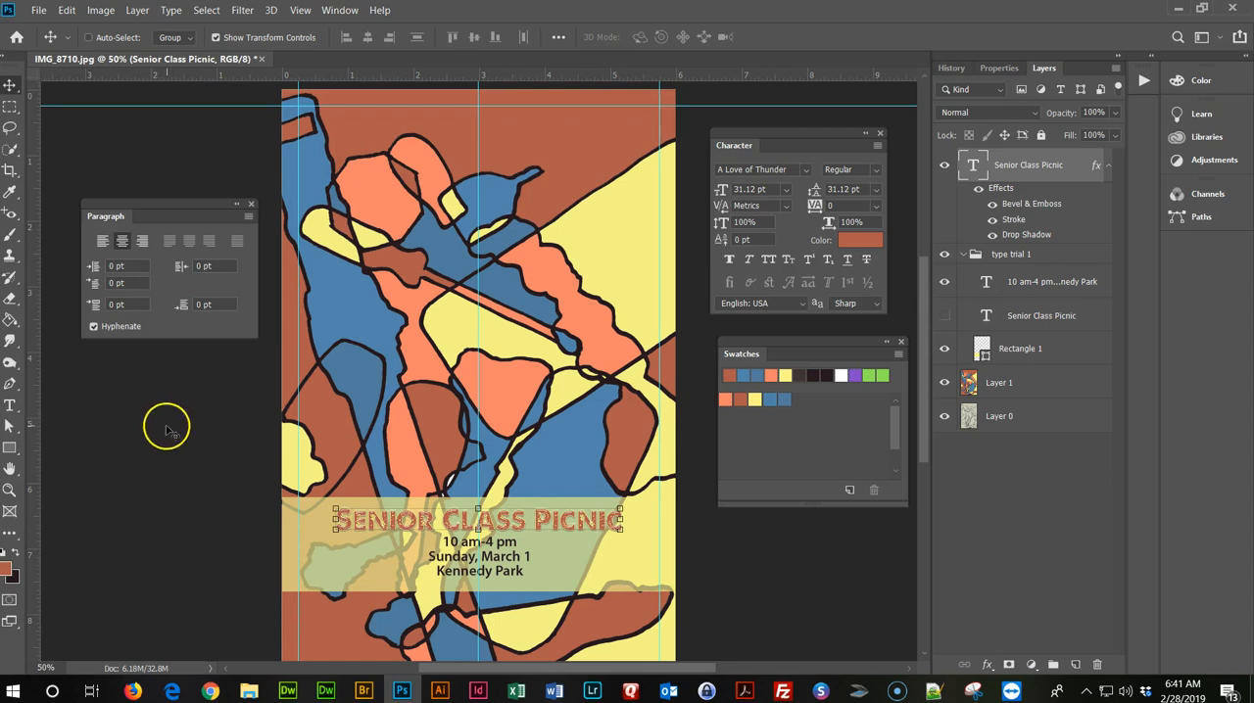
pyautogui.scroll(1, 166, 428)
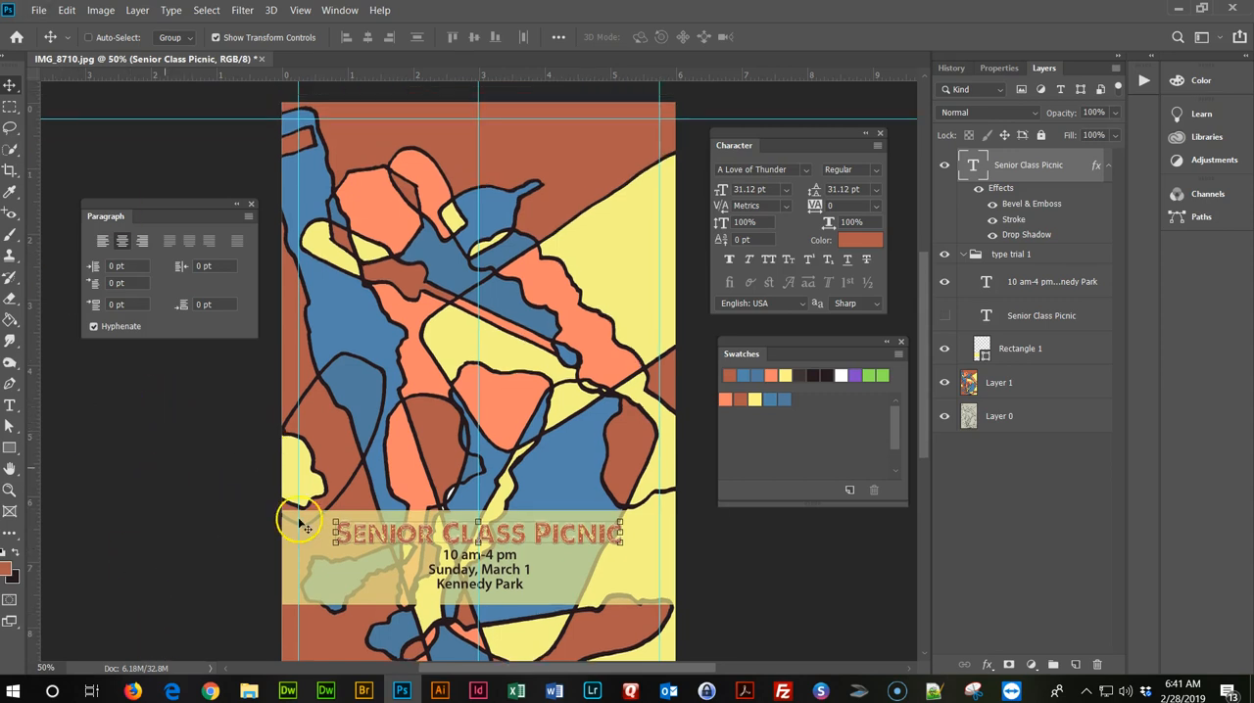
pyautogui.scroll(-2, 219, 483)
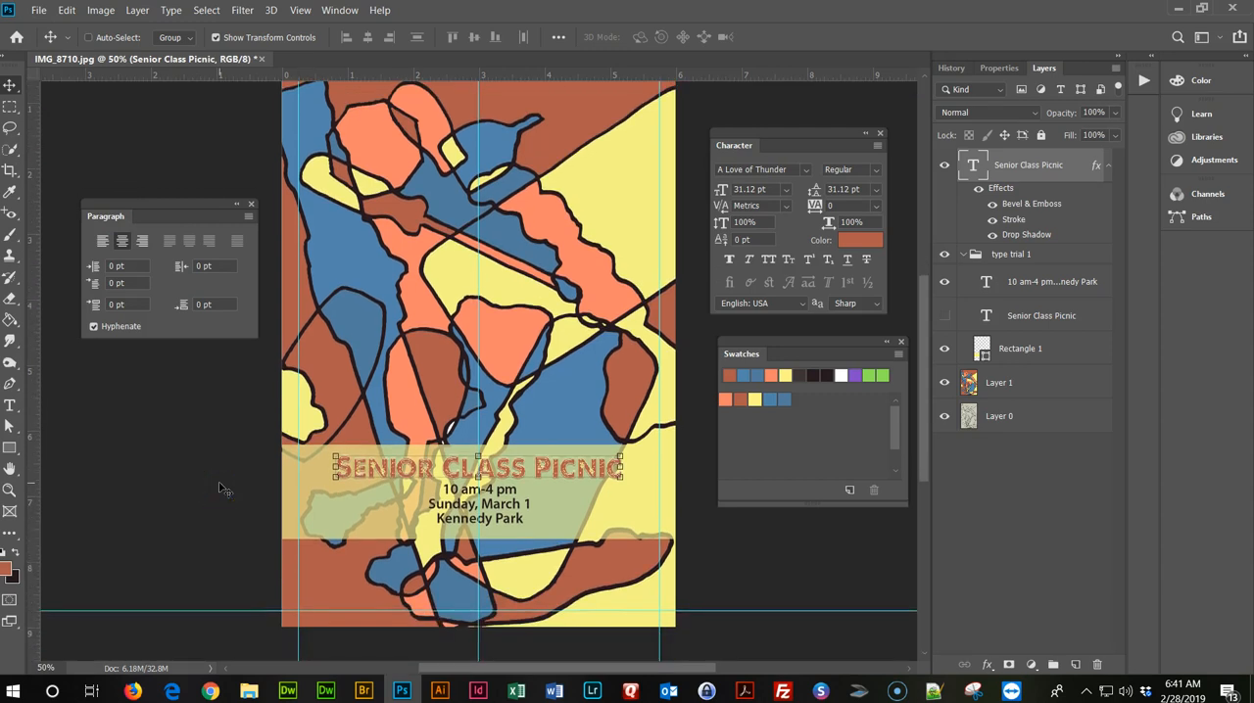